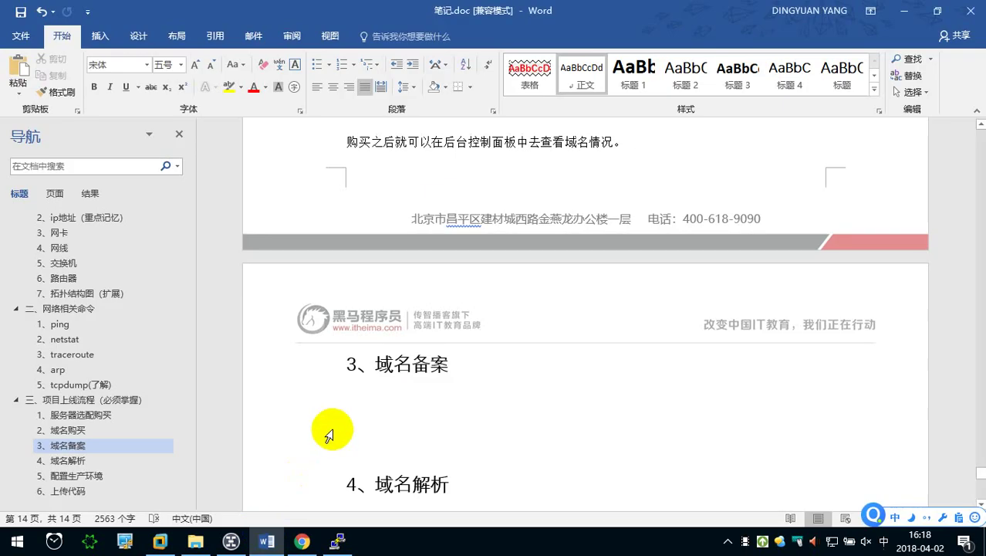
# Under 3、域名备案, type '备案：当申请域名的人要想在国内使用域名，则需要向当地的通信管理局去申请报备'
pyautogui.scroll(5, 405, 398)
pyautogui.scroll(-1, 417, 377)
pyautogui.scroll(-3, 415, 378)
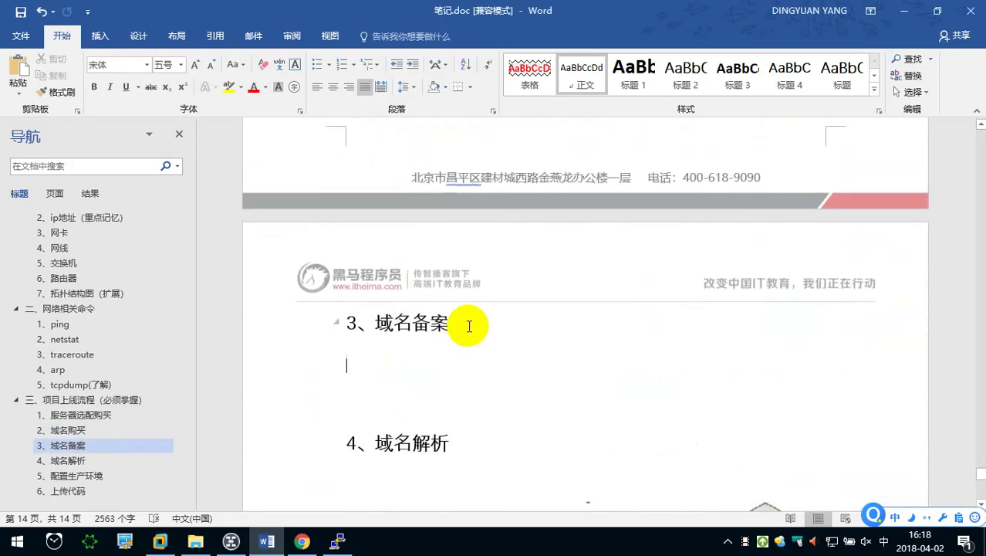
pyautogui.click(469, 325)
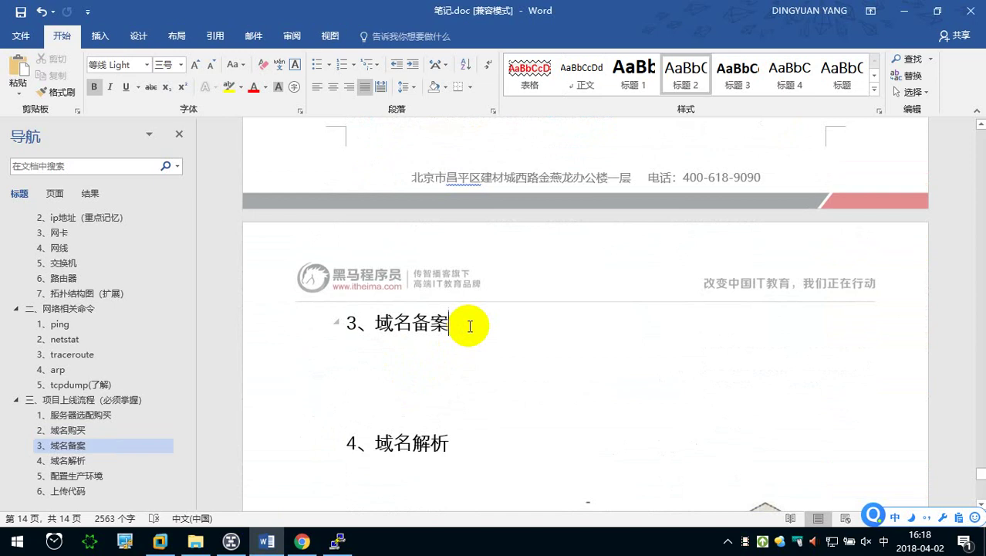
pyautogui.press('Return')
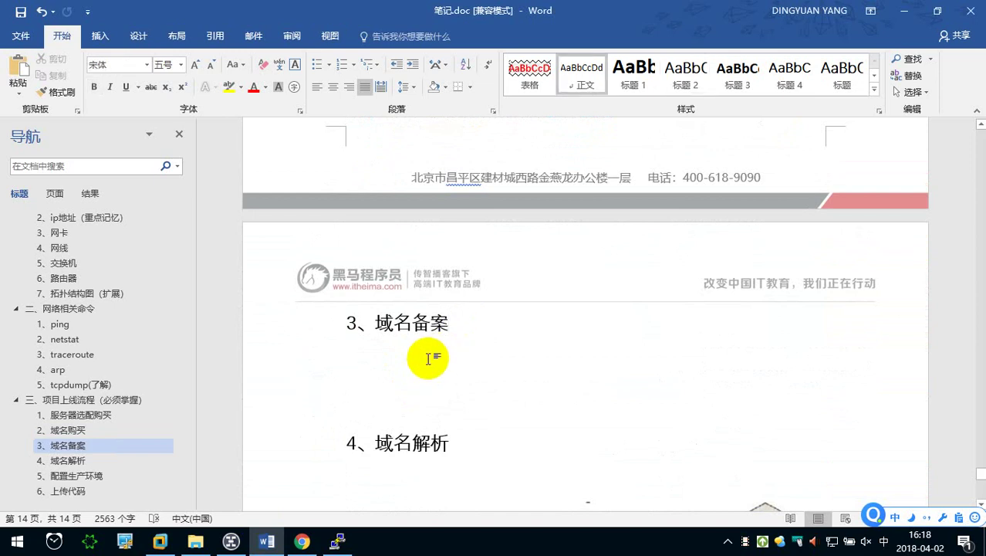
pyautogui.write('beian')
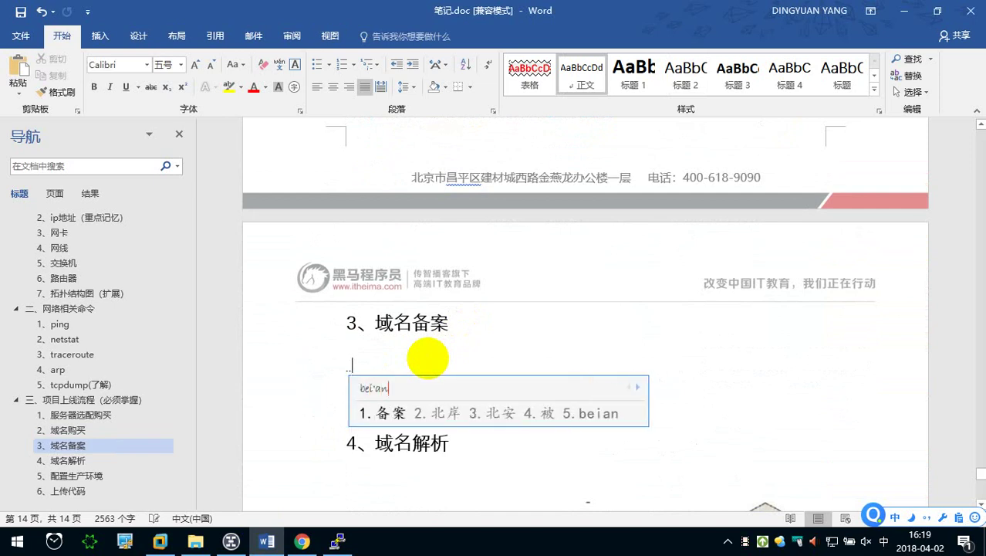
pyautogui.press('space')
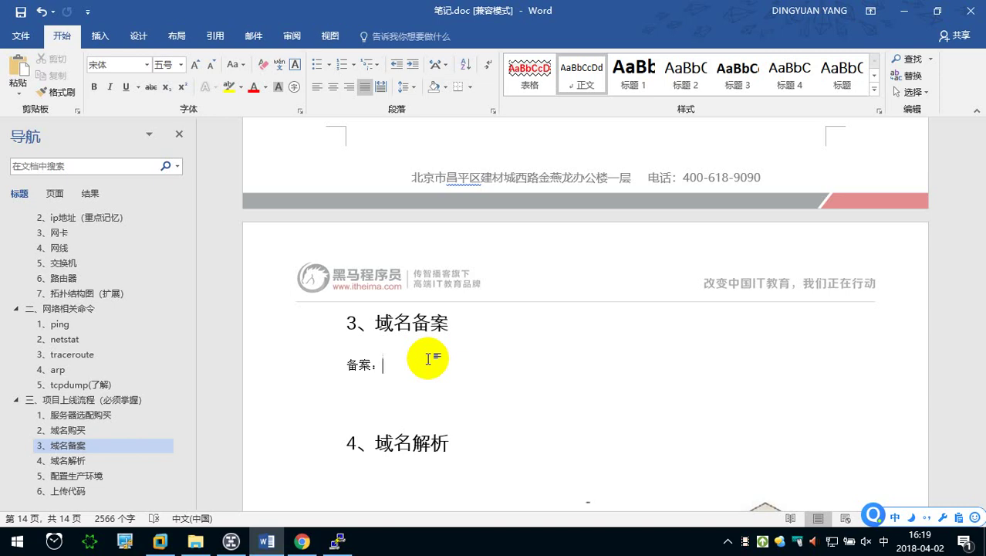
pyautogui.write('当')
pyautogui.write('申请域名的')
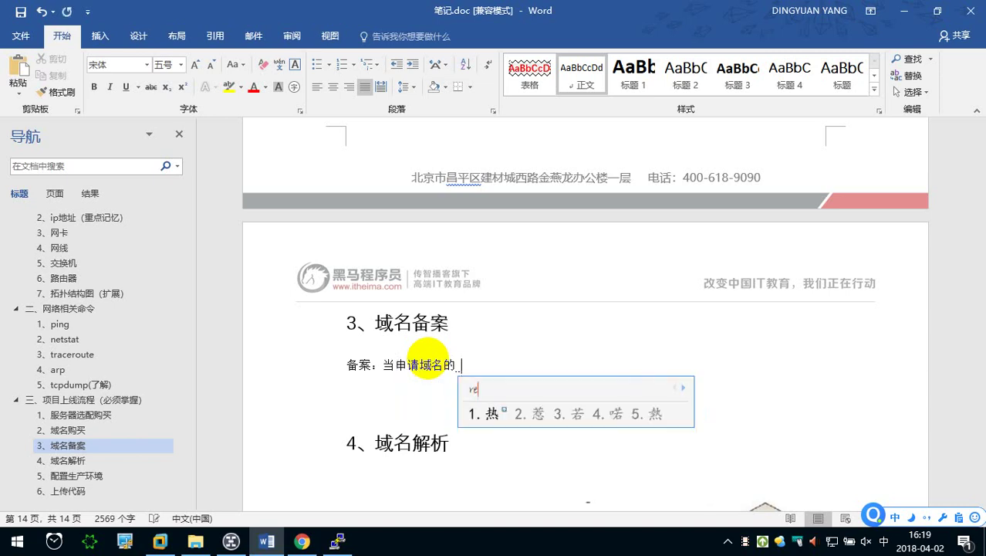
pyautogui.write('人')
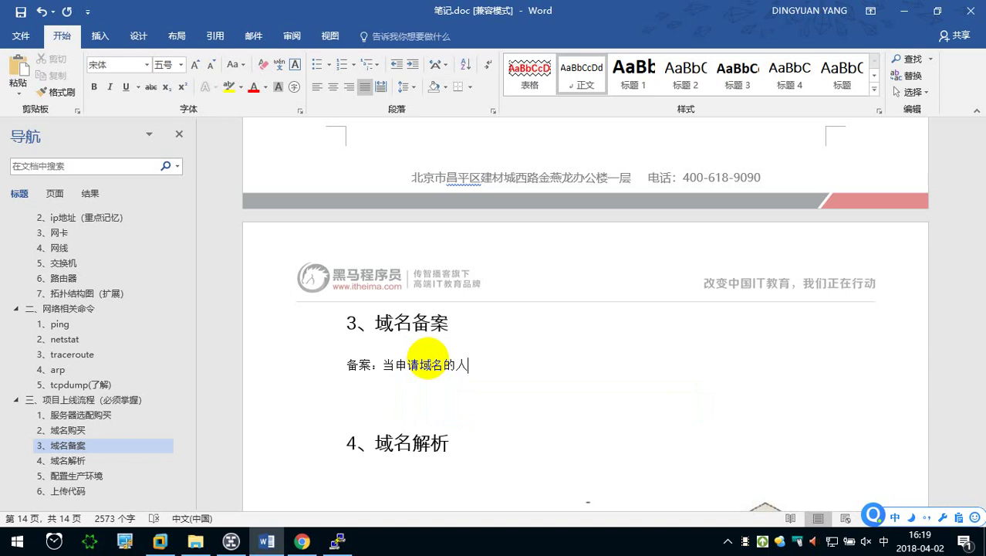
pyautogui.write('要想在国内')
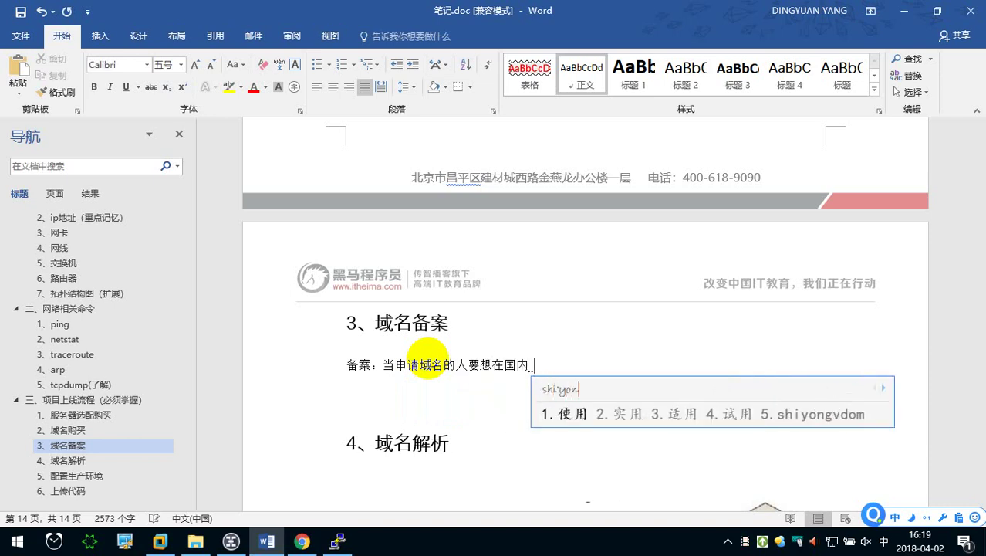
pyautogui.write('使用')
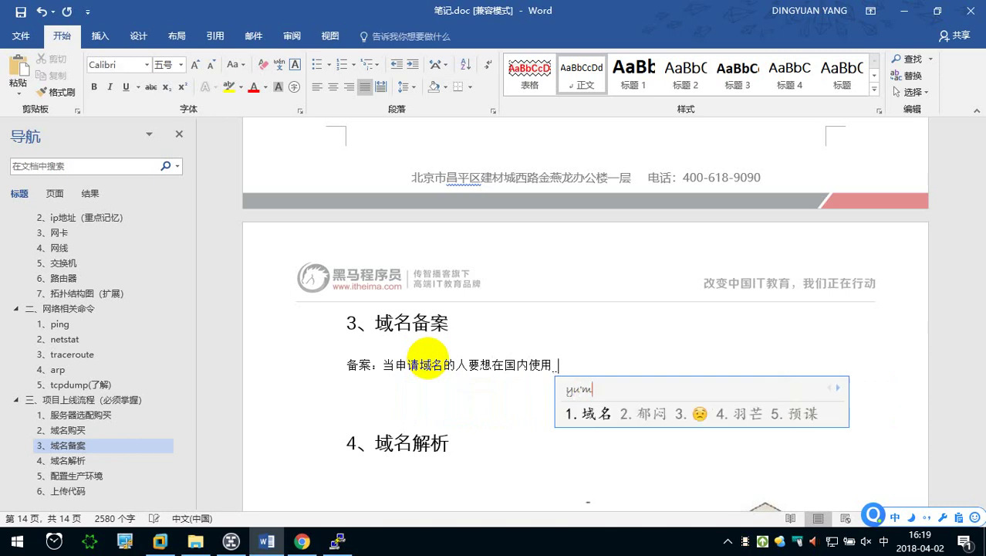
pyautogui.write('域名，则需要')
pyautogui.press('Escape')
pyautogui.write("xiangdang'di")
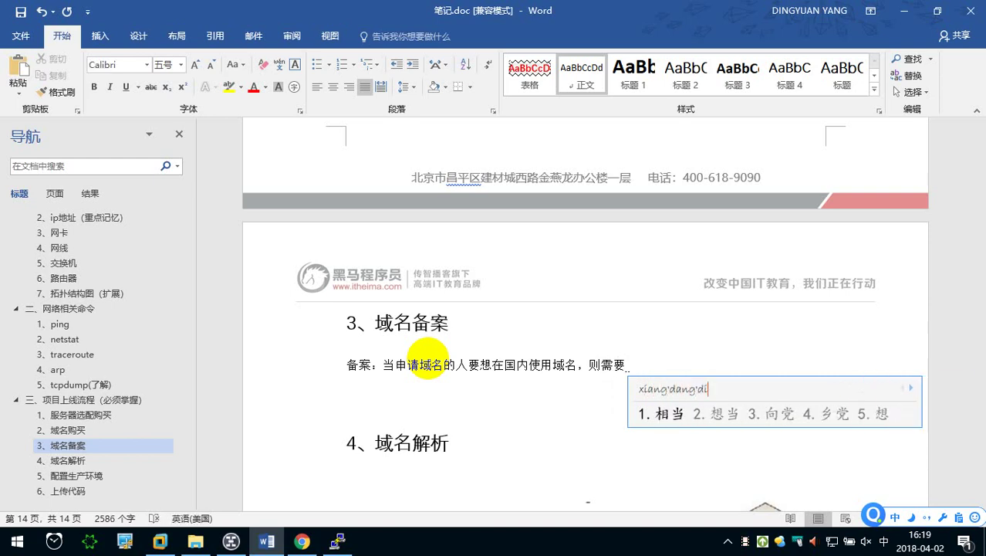
pyautogui.write('向当地的')
pyautogui.write('通信guanliju管理局')
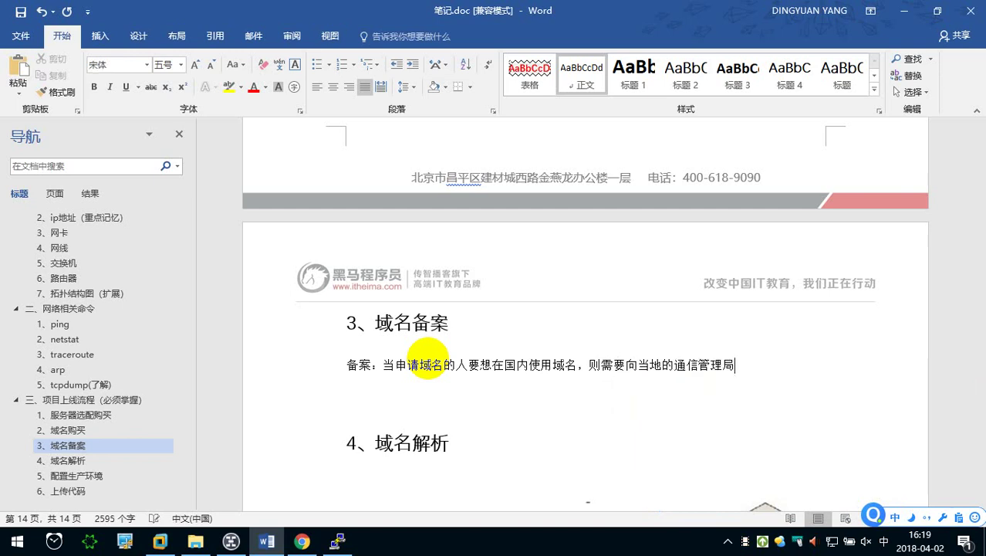
pyautogui.write('qu去shenqing申请baobei')
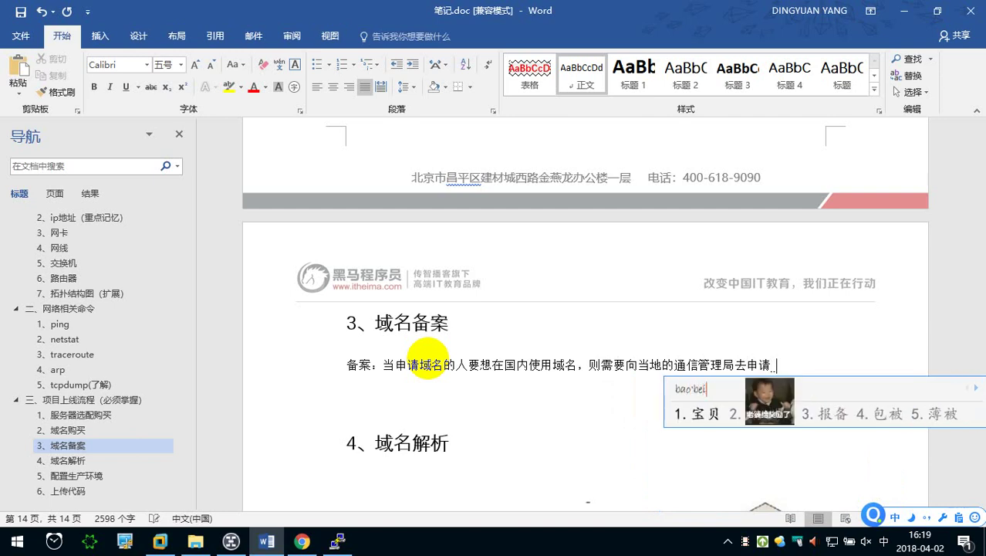
pyautogui.write('报备。')
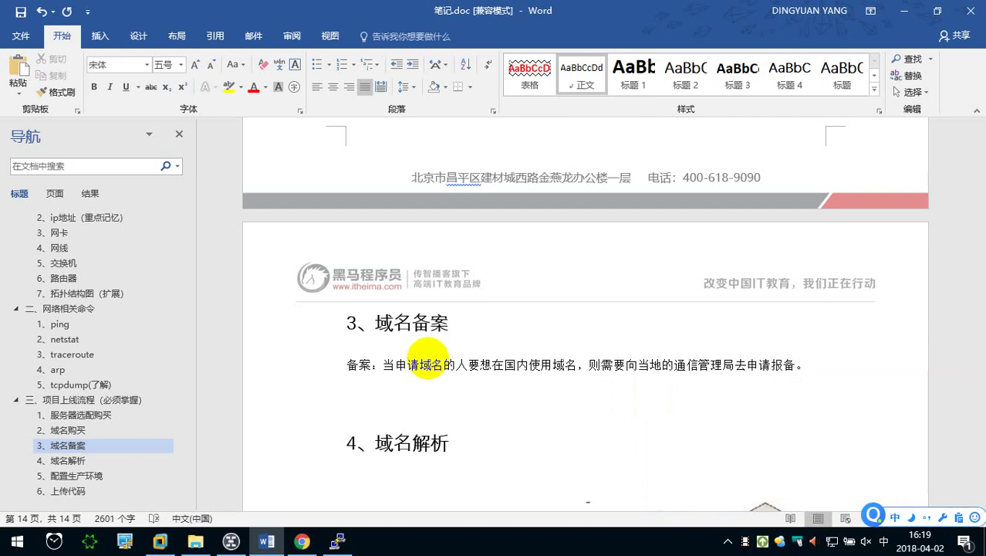
# Insert （省级） after 通信管理局 in the 备案 definition
pyautogui.click(738, 365)
pyautogui.write('（）')
pyautogui.press('Left')
pyautogui.write('升级')
pyautogui.press('BackSpace')
pyautogui.press('BackSpace')
pyautogui.write('shengji')
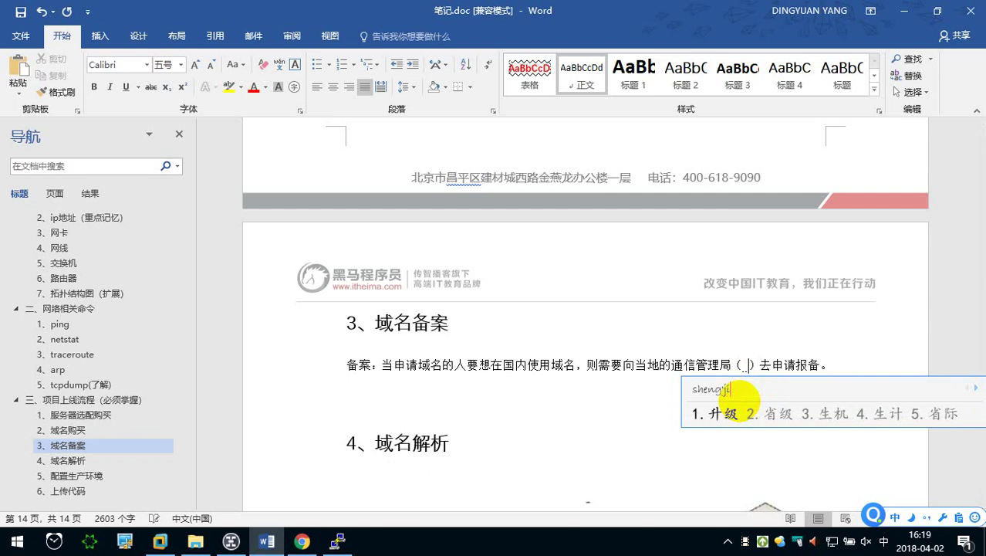
pyautogui.write('2')
# Save the notes document and put the cursor at the end of the definition
pyautogui.hotkey('ctrl', 's')
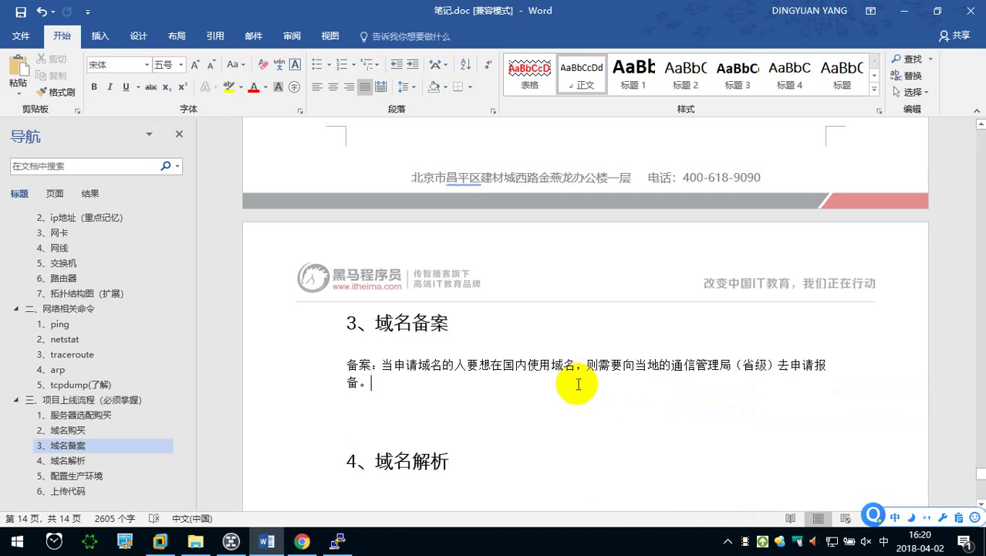
pyautogui.scroll(-1, 578, 383)
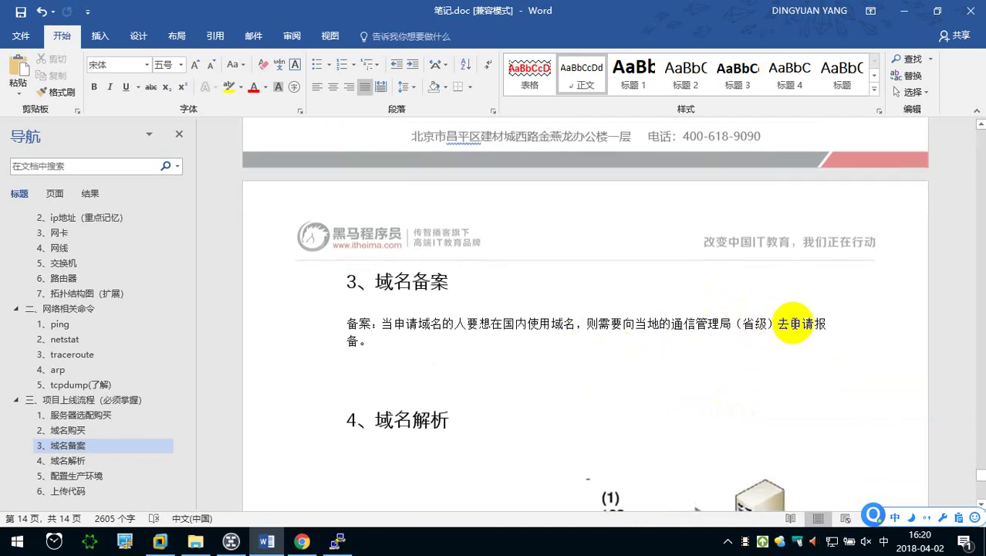
pyautogui.scroll(-1, 795, 324)
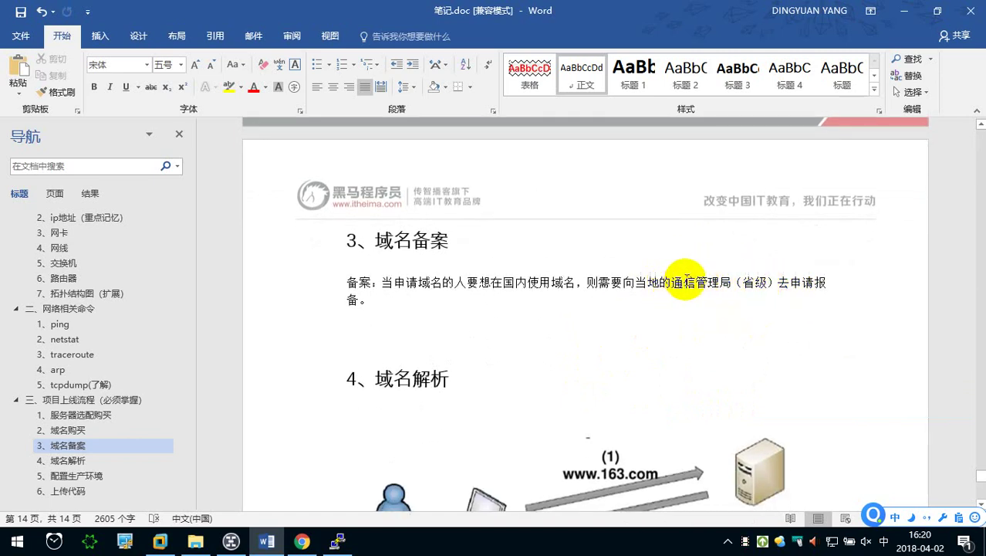
pyautogui.click(668, 282)
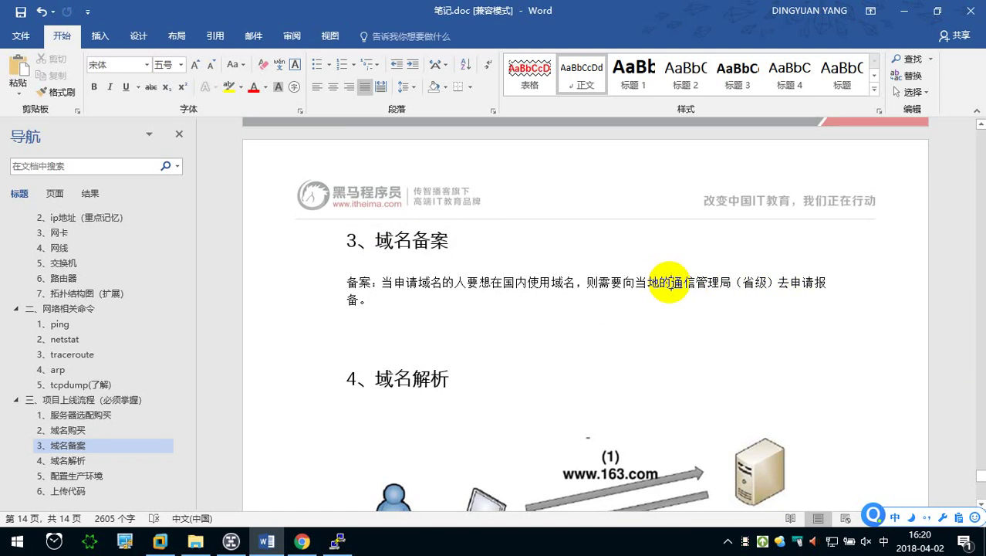
pyautogui.click(478, 298)
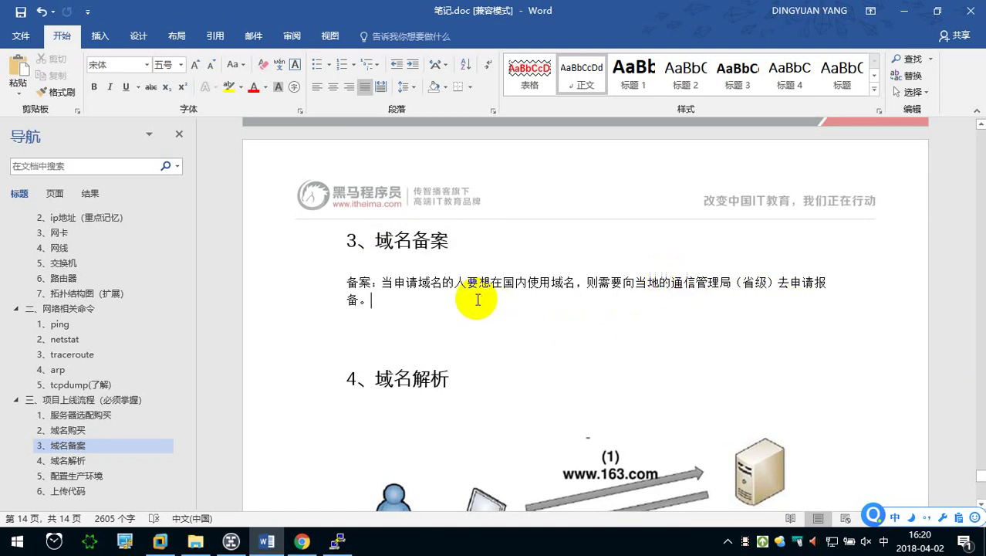
# Start a new line below the definition reading '备案前提：想要使用境内'
pyautogui.press('Return')
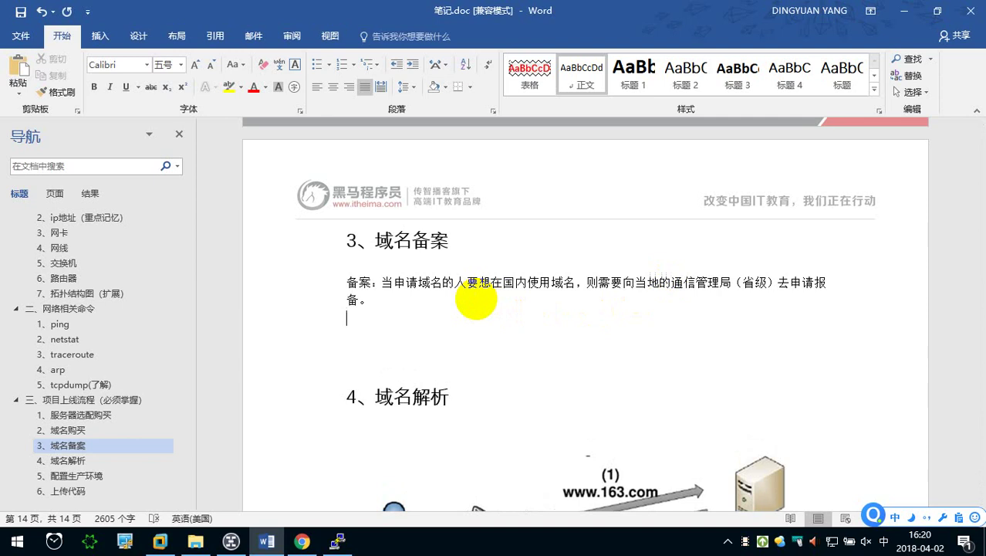
pyautogui.write('bei')
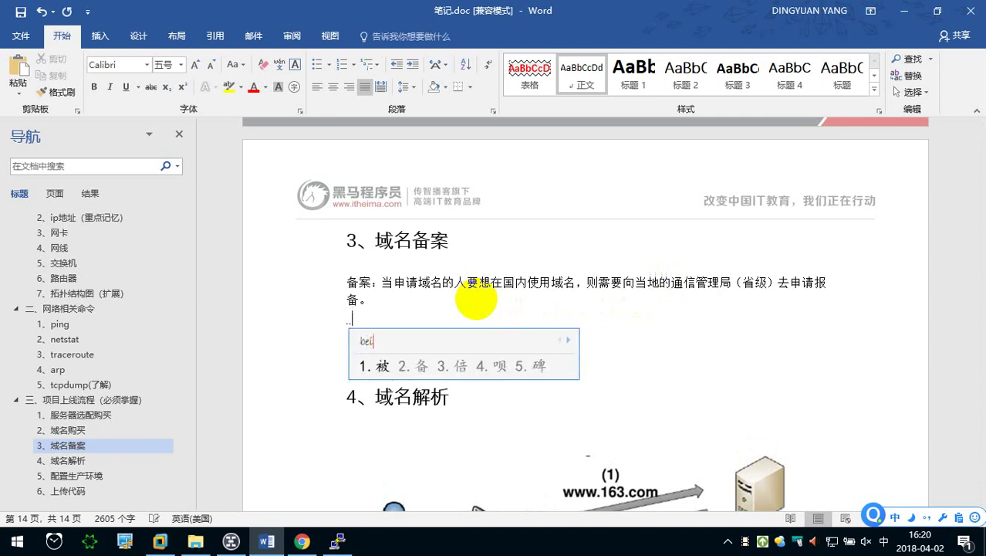
pyautogui.write("'an")
pyautogui.press('space')
pyautogui.write('qianti')
pyautogui.press('space')
pyautogui.write('xiangy3shyong')
pyautogui.press('space')
pyautogui.write("jin'ge")
pyautogui.press('BackSpace')
pyautogui.write('nei')
pyautogui.press('space')
# Finish the line with '服务器的话，则必须得备案。' and add an empty paragraph
pyautogui.write("fu'wa")
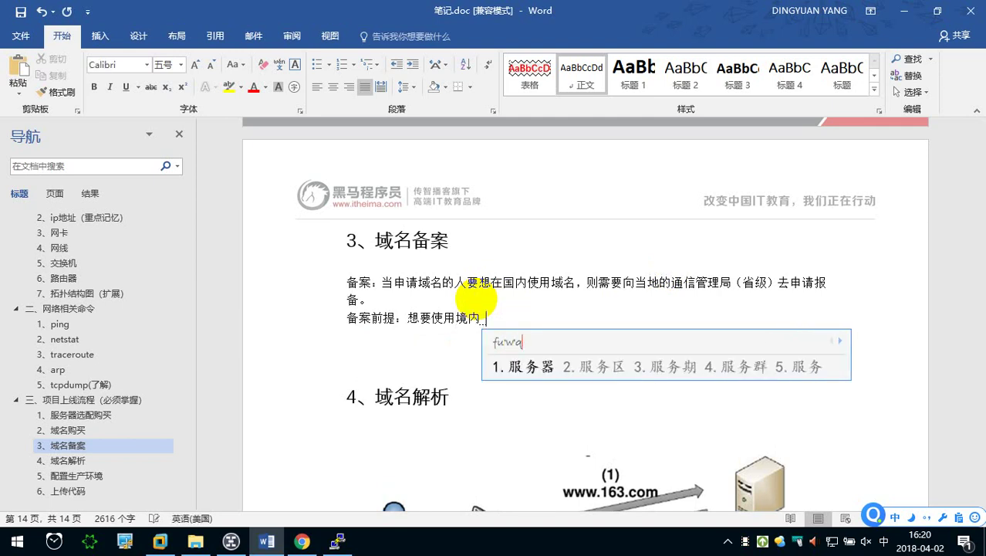
pyautogui.press('space')
pyautogui.write('de')
pyautogui.press('space')
pyautogui.write('hua')
pyautogui.press('space')
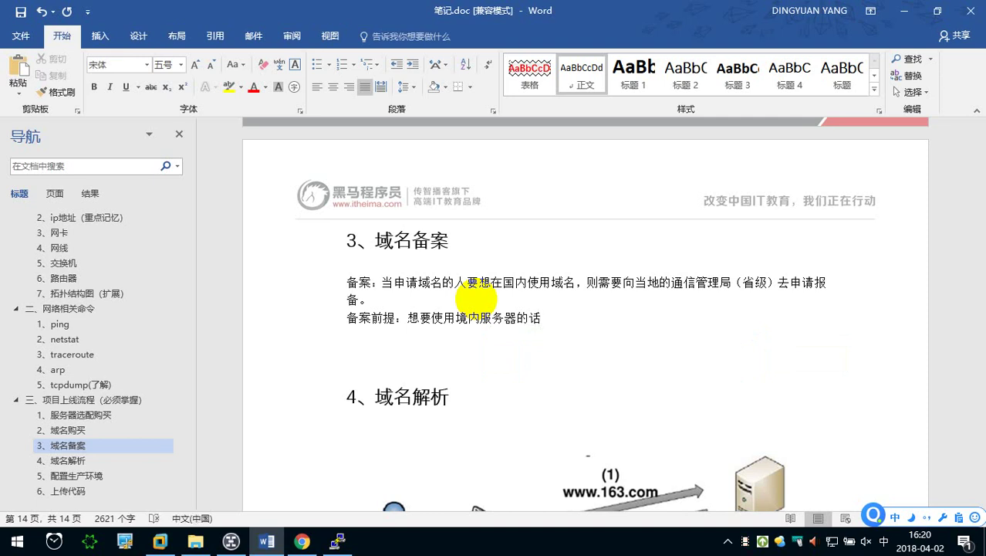
pyautogui.write(',z4bixu')
pyautogui.press('space')
pyautogui.write('dei')
pyautogui.press('space')
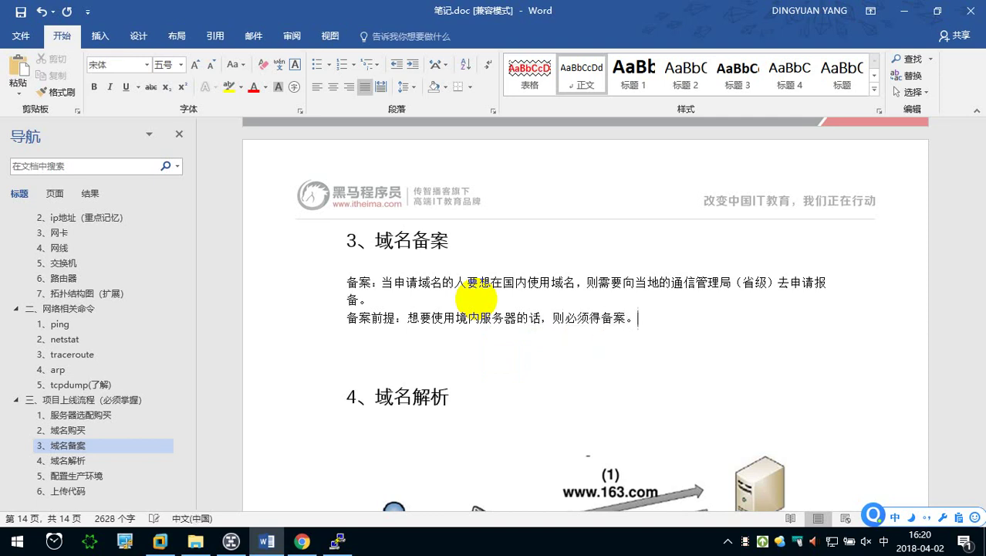
pyautogui.press('Return')
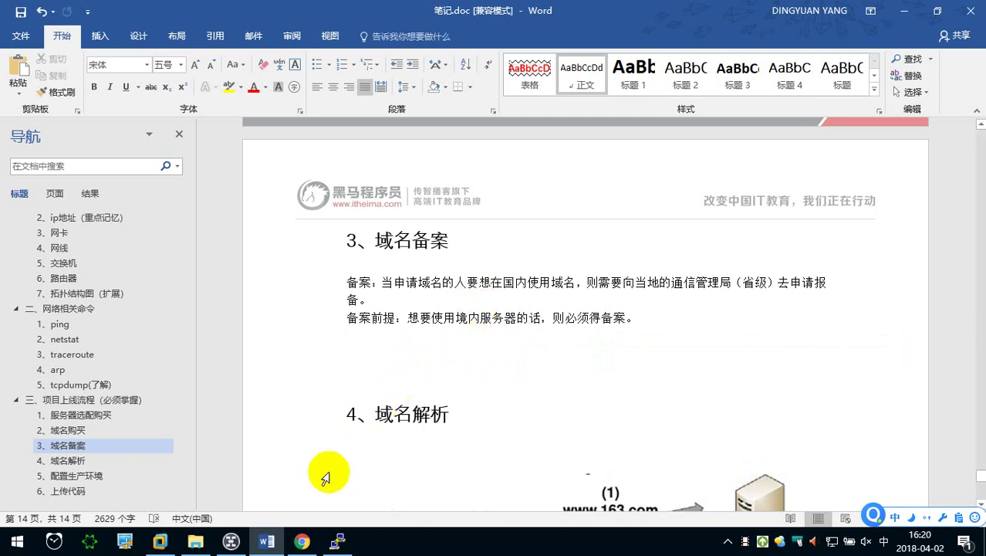
pyautogui.click(300, 543)
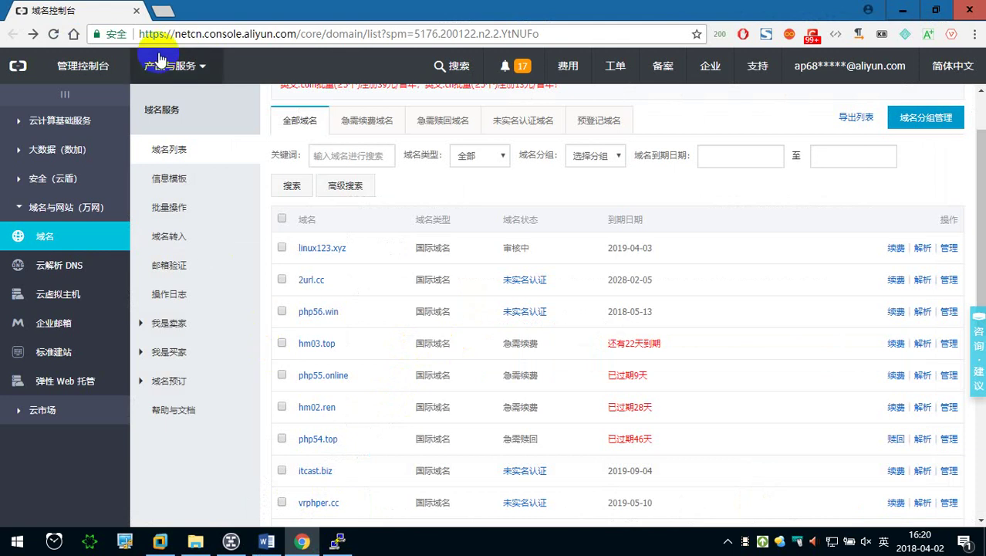
pyautogui.click(150, 10)
pyautogui.click(72, 33)
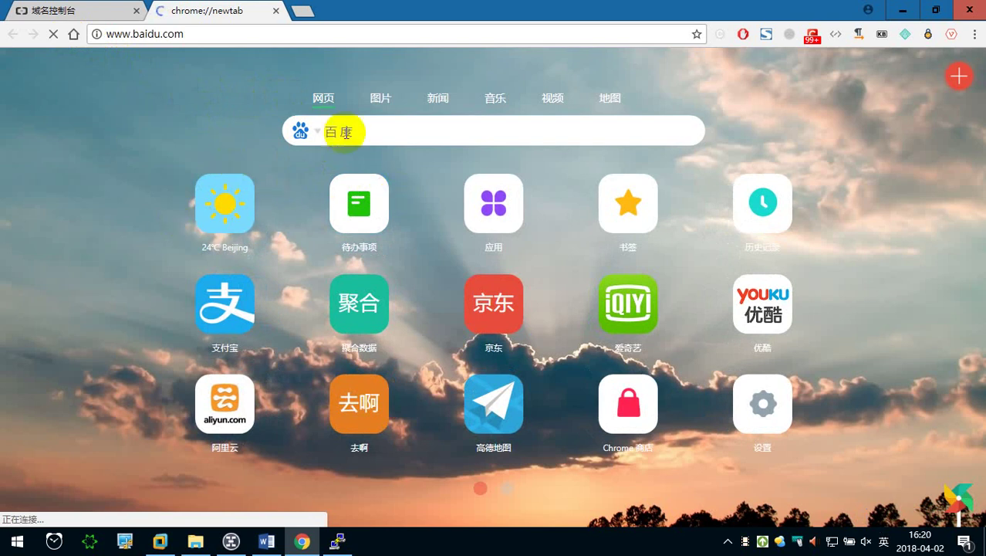
pyautogui.click(395, 131)
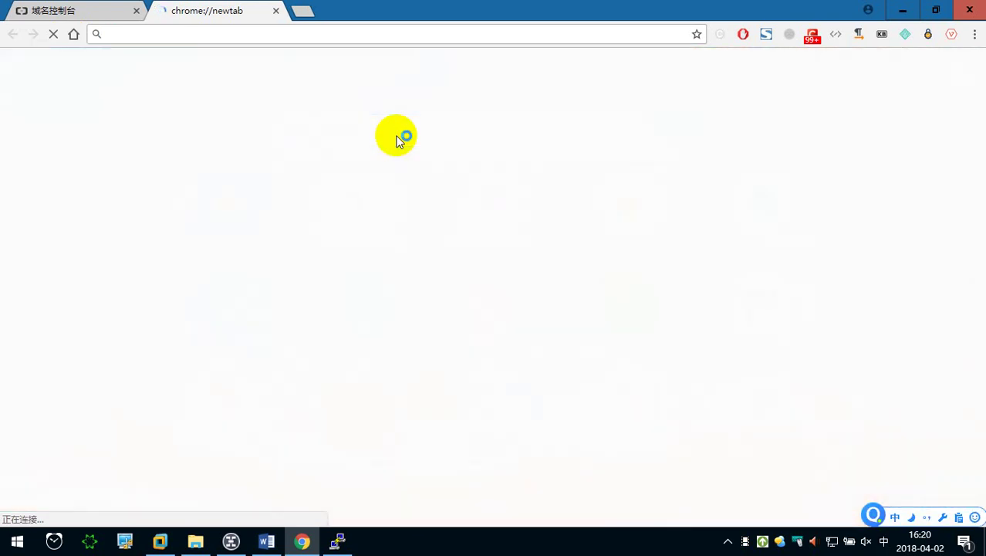
pyautogui.click(112, 10)
pyautogui.click(223, 11)
pyautogui.click(73, 34)
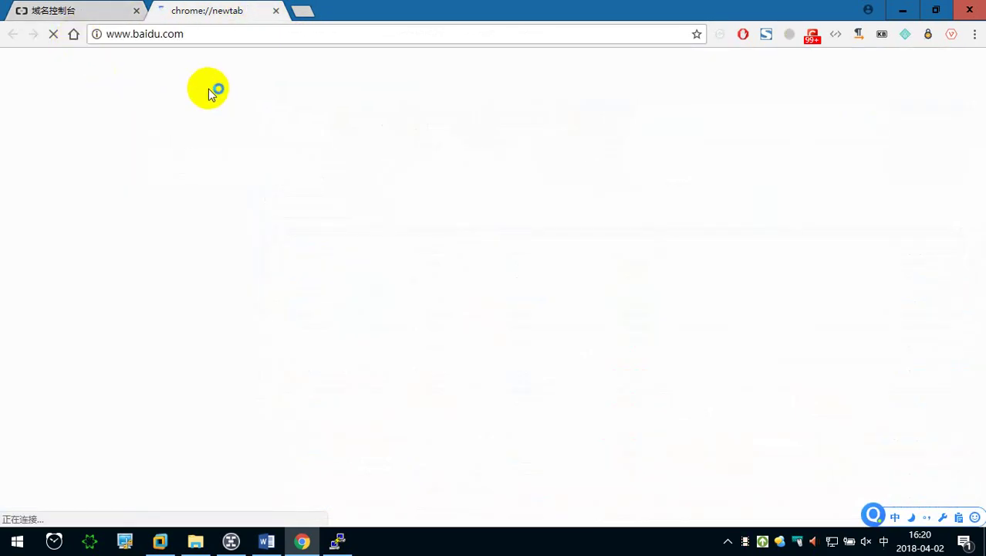
# Search Baidu for 'Test Page'
pyautogui.click(301, 16)
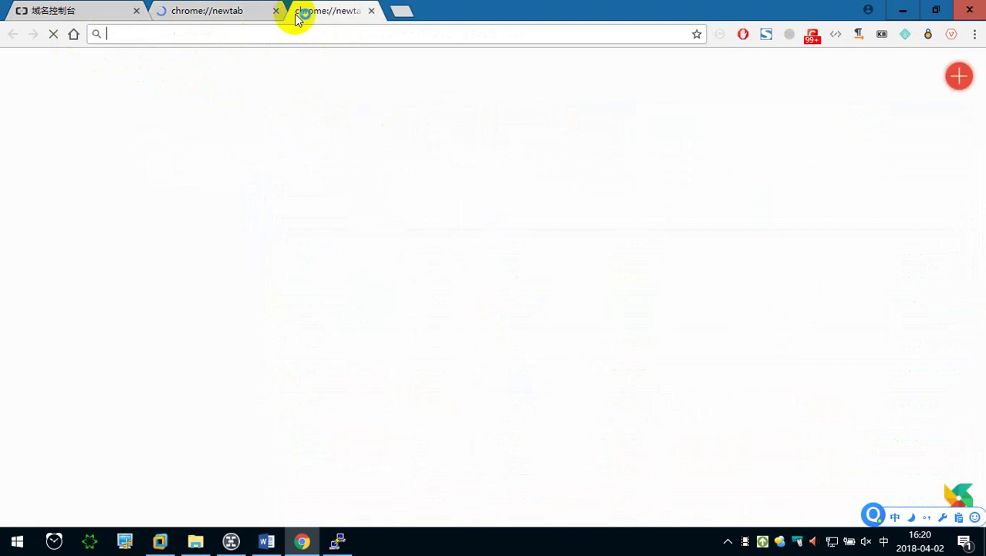
pyautogui.click(370, 128)
pyautogui.press('capslock')
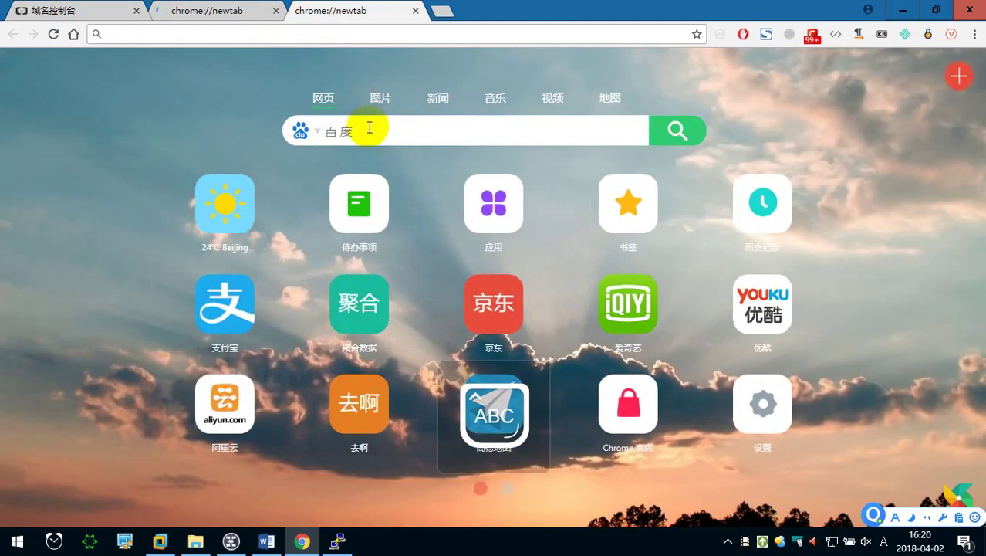
pyautogui.write('T')
pyautogui.press('capslock')
pyautogui.write('est')
pyautogui.press('Return')
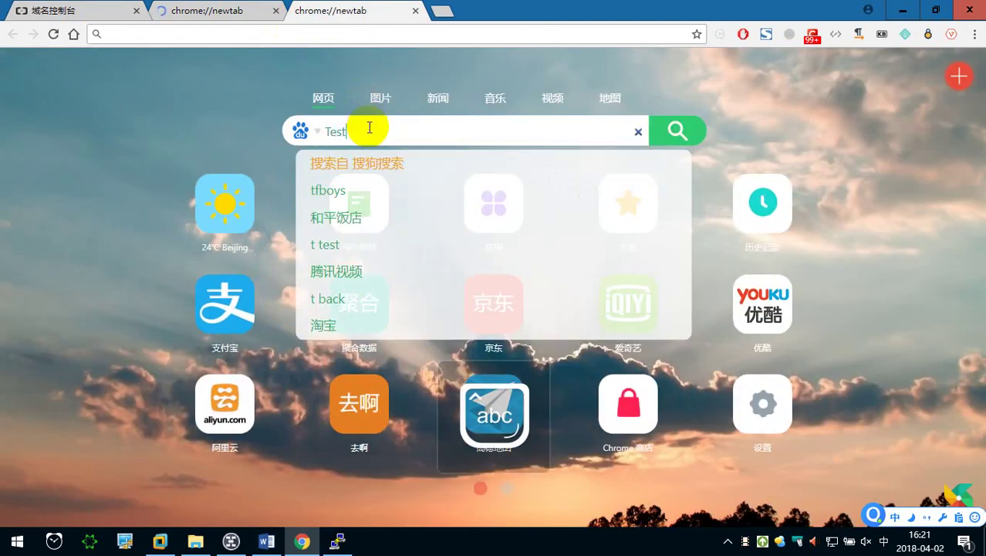
pyautogui.write('p')
pyautogui.press('Return')
pyautogui.write('age')
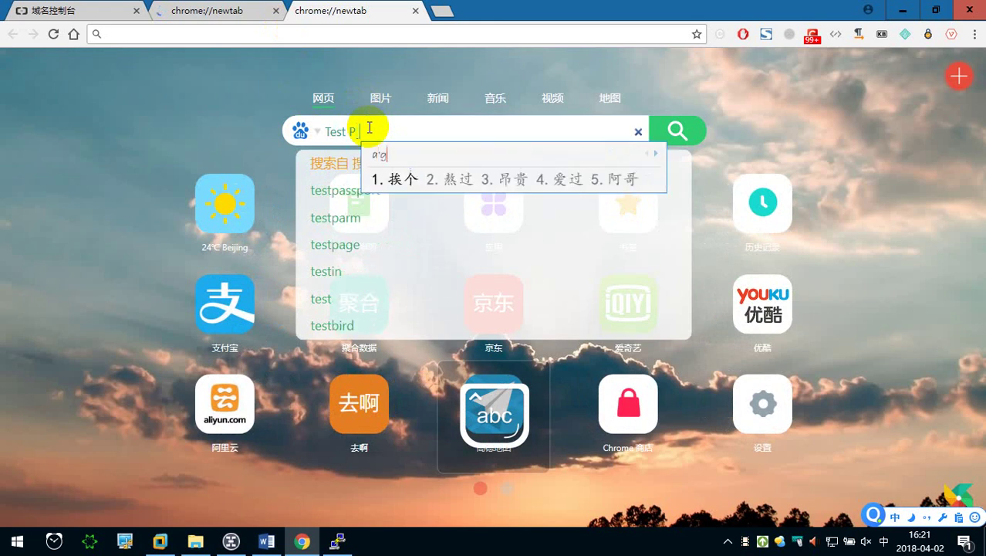
pyautogui.press('Return')
pyautogui.press('Return')
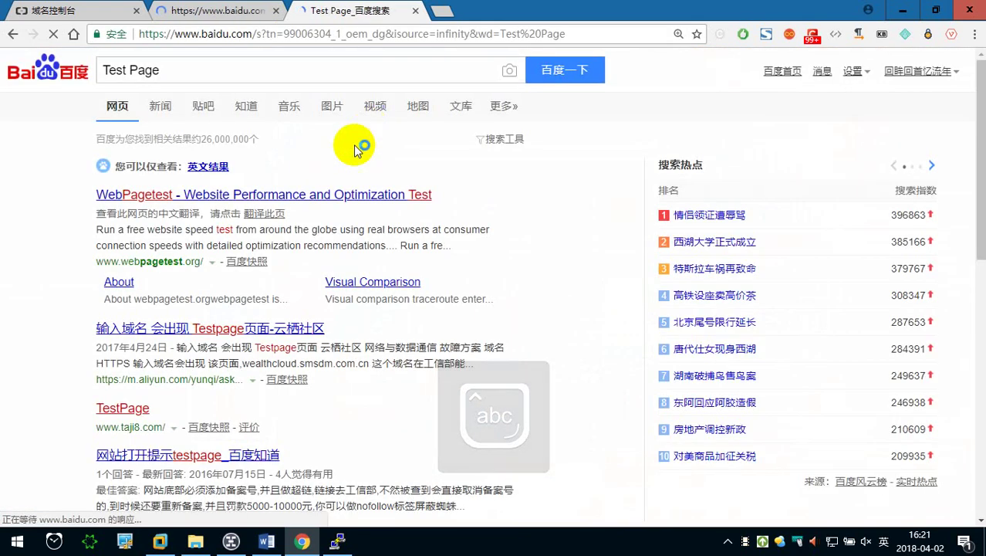
# Open the taji8.com TestPage result and examine its not-filed blocked-site notice
pyautogui.scroll(-1, 283, 266)
pyautogui.click(129, 264)
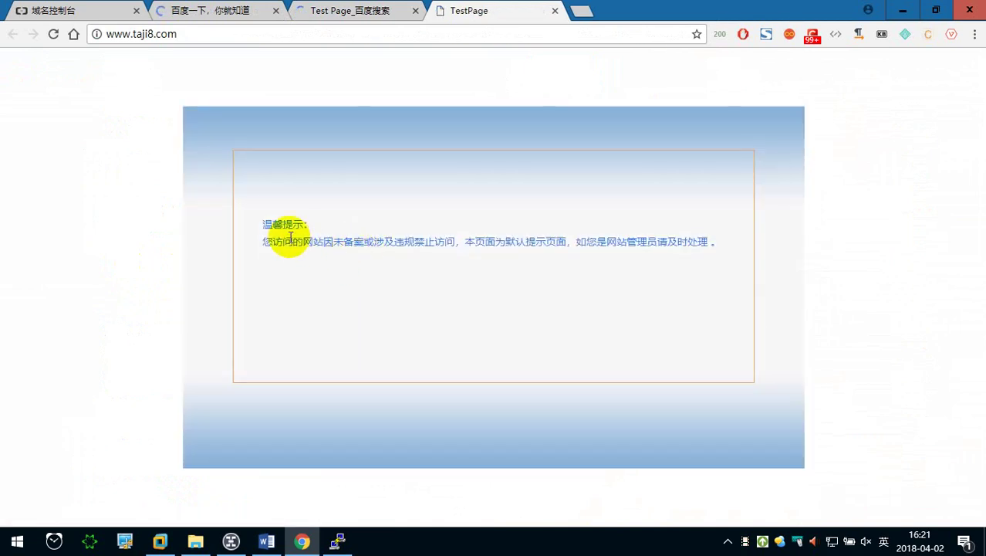
pyautogui.moveTo(282, 241); pyautogui.dragTo(423, 244)
pyautogui.click(342, 247)
pyautogui.moveTo(326, 241); pyautogui.dragTo(465, 241)
pyautogui.moveTo(578, 241); pyautogui.dragTo(595, 243)
pyautogui.click(389, 97)
pyautogui.click(370, 10)
pyautogui.click(494, 10)
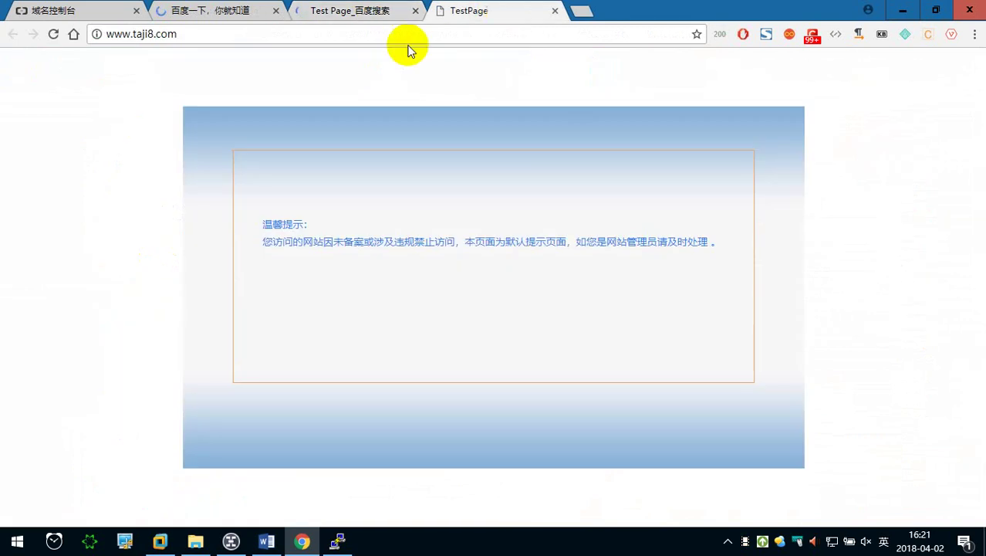
pyautogui.moveTo(376, 239); pyautogui.dragTo(603, 231)
pyautogui.click(519, 198)
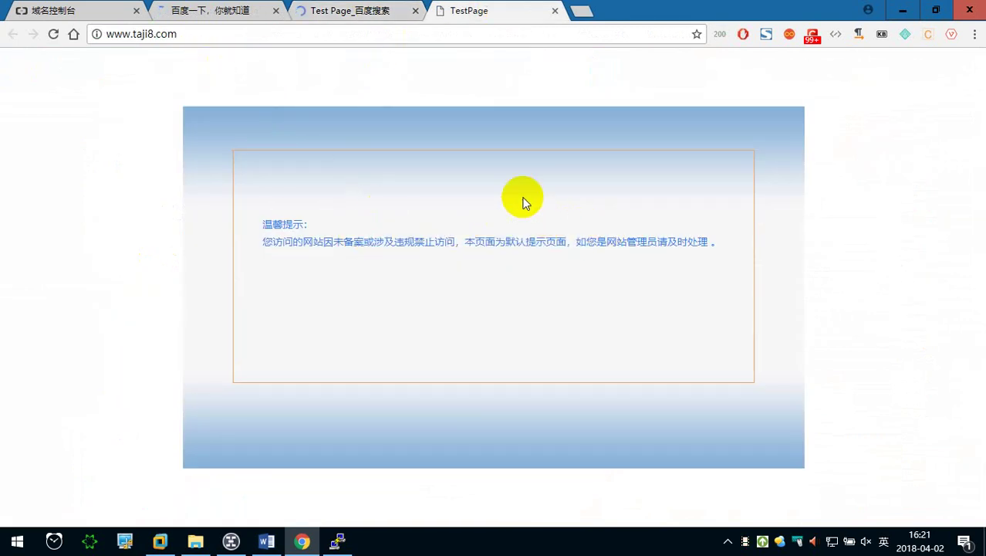
pyautogui.click(370, 10)
# Open the 861z.com, ijuhang.com and fjqzs.com TestPage results from further down the list
pyautogui.scroll(-2, 280, 316)
pyautogui.scroll(-2, 255, 325)
pyautogui.scroll(-1, 228, 332)
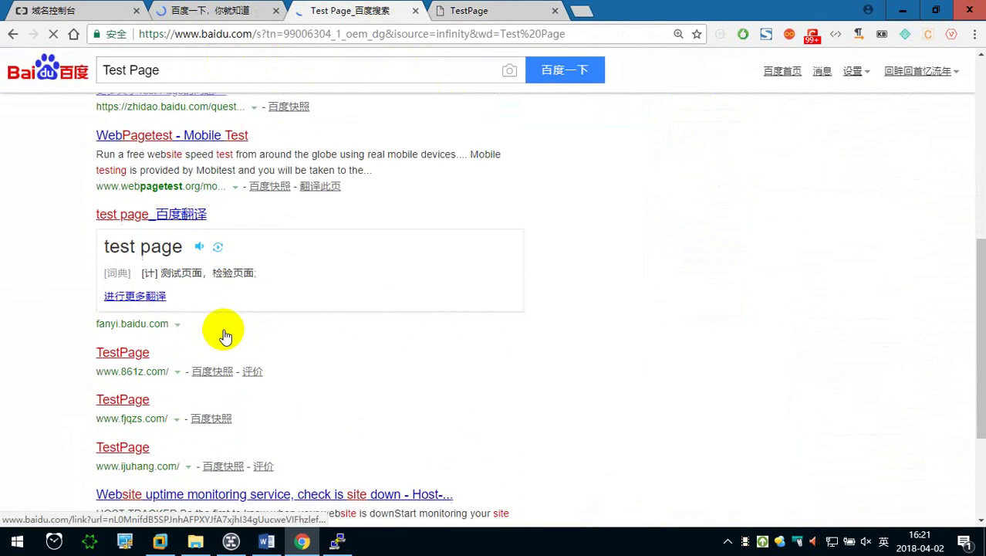
pyautogui.scroll(-1, 128, 390)
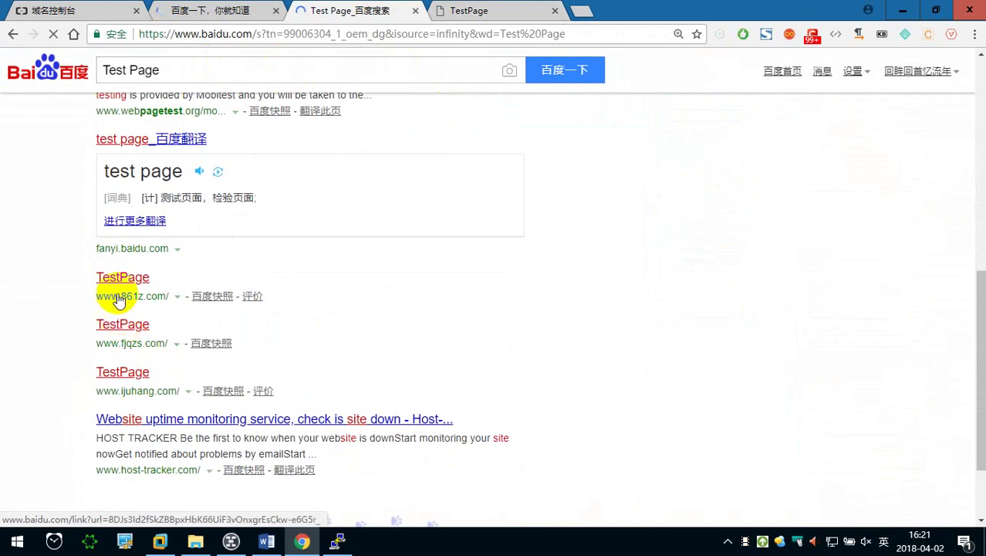
pyautogui.click(98, 278)
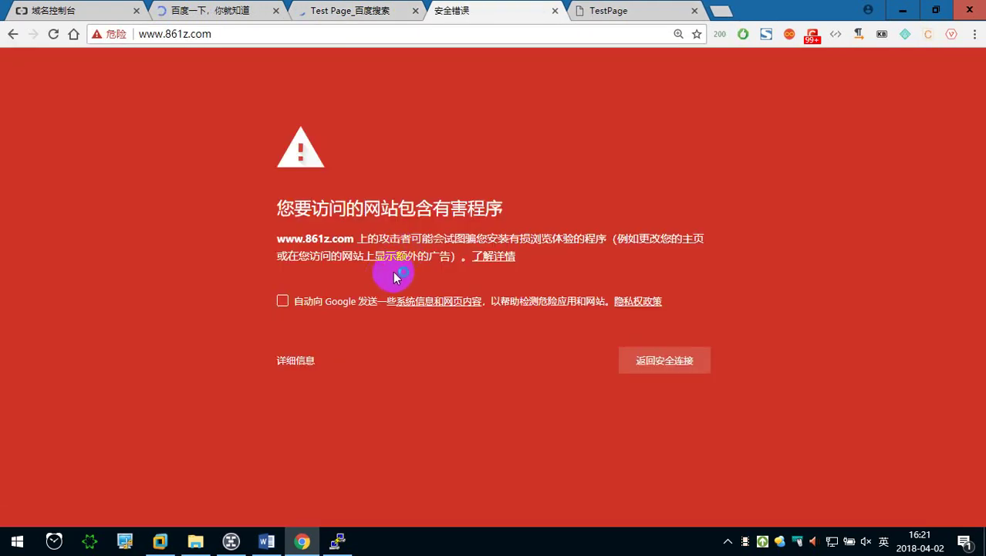
pyautogui.click(554, 11)
pyautogui.click(123, 373)
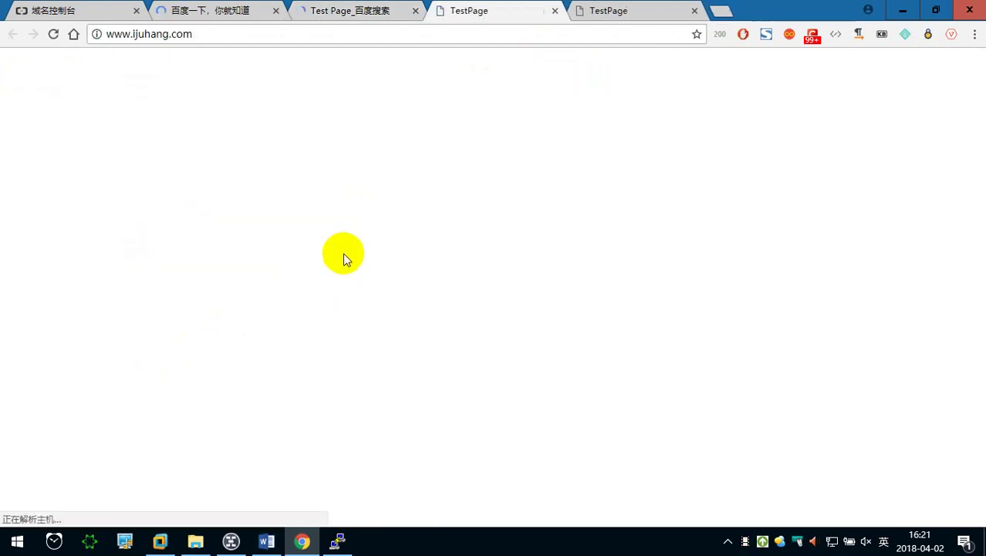
pyautogui.hotkey('ctrl', 'shift', 'Tab')
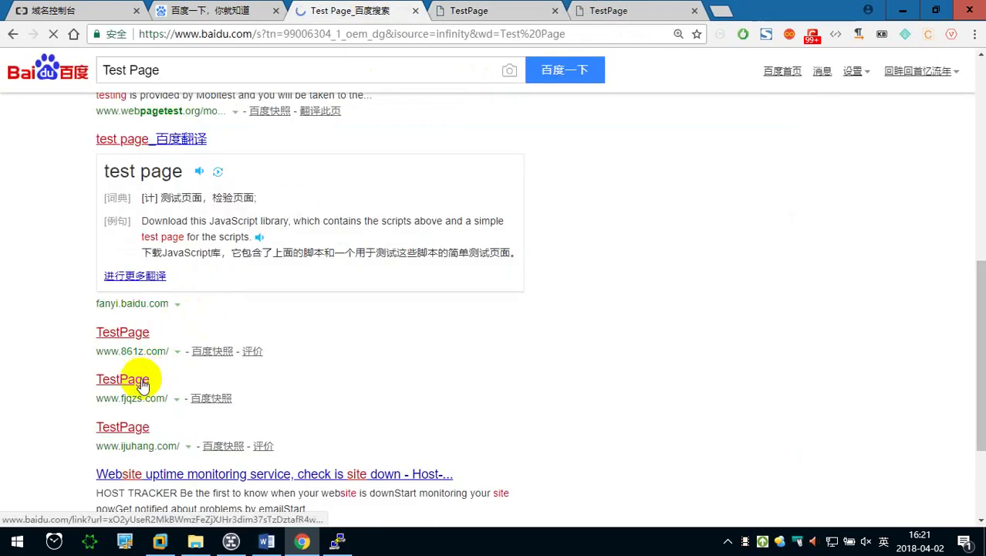
pyautogui.click(143, 375)
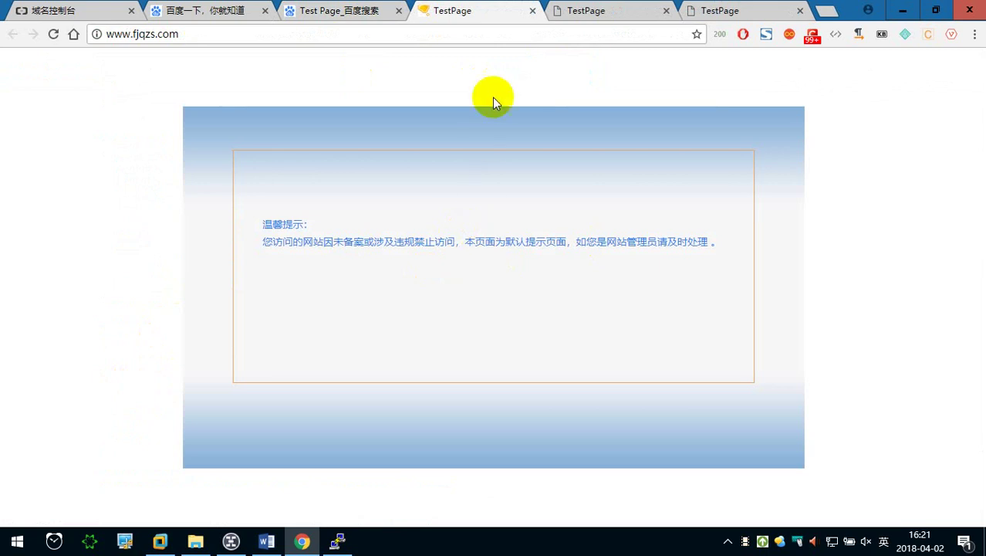
# Close the opened TestPage tabs and scroll back to the top of the results
pyautogui.click(532, 12)
pyautogui.click(525, 17)
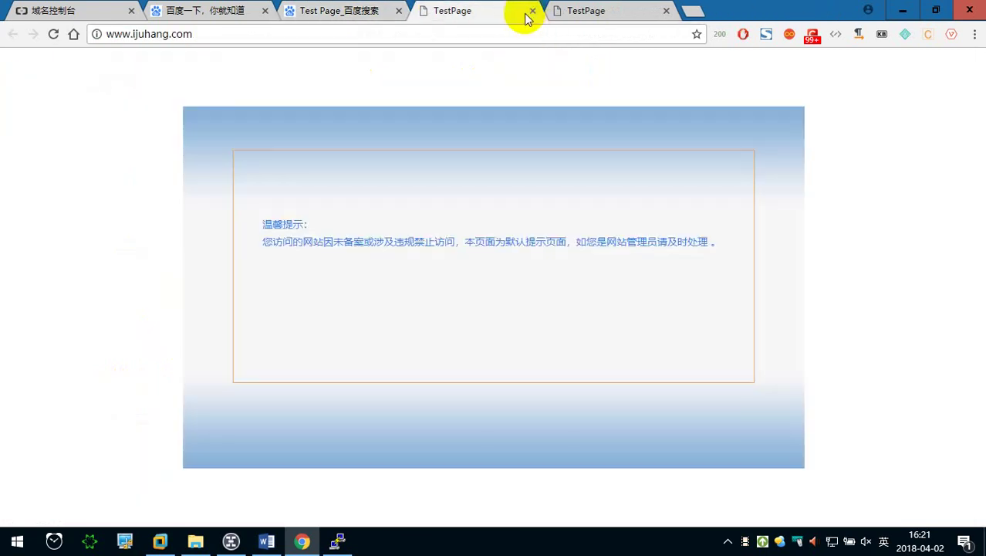
pyautogui.click(530, 17)
pyautogui.click(528, 17)
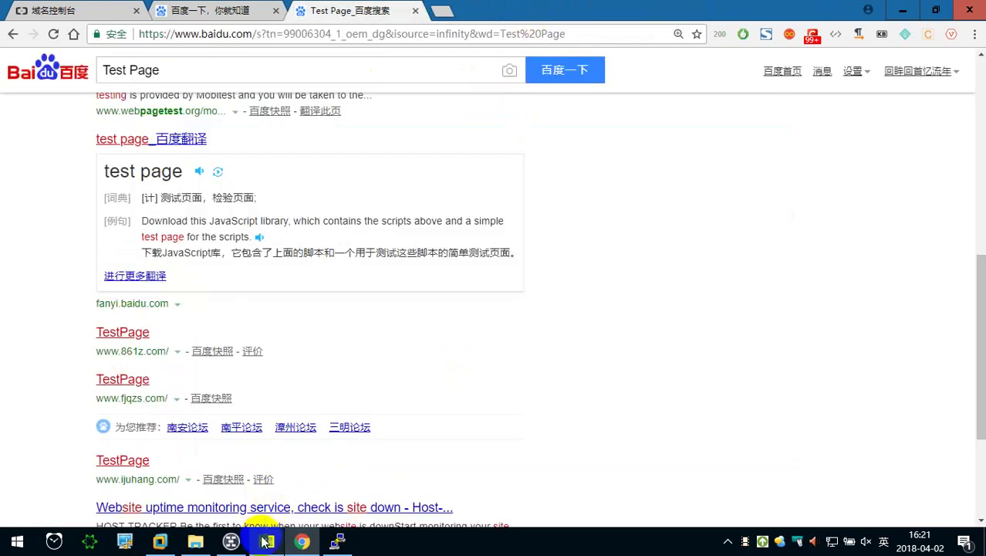
pyautogui.moveTo(265, 542)
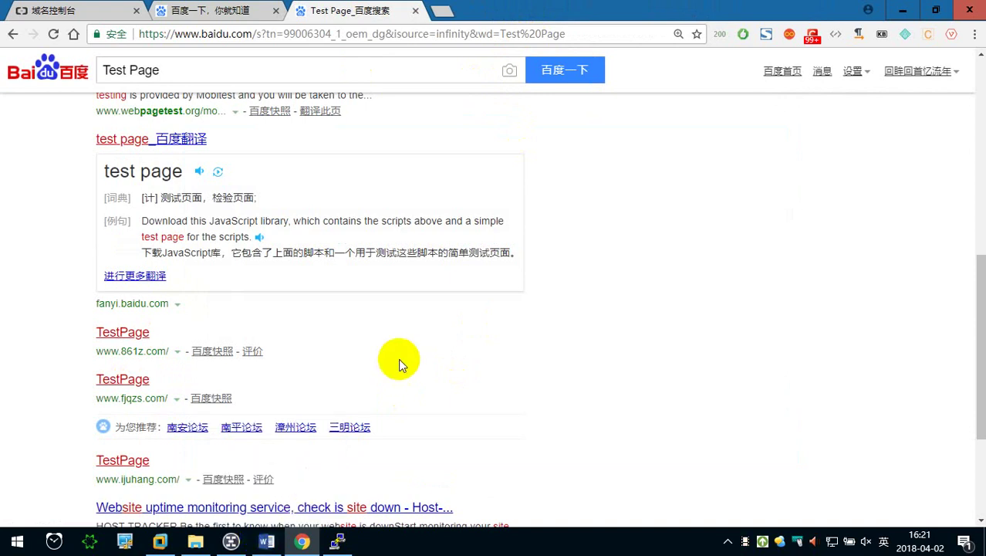
pyautogui.scroll(3, 398, 358)
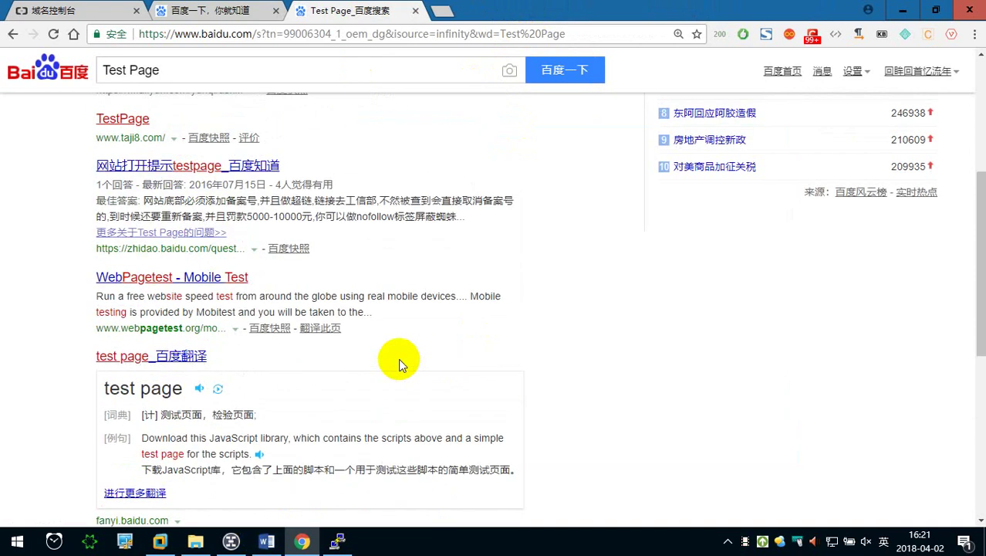
pyautogui.scroll(1, 399, 358)
pyautogui.scroll(1, 409, 345)
pyautogui.scroll(2, 324, 262)
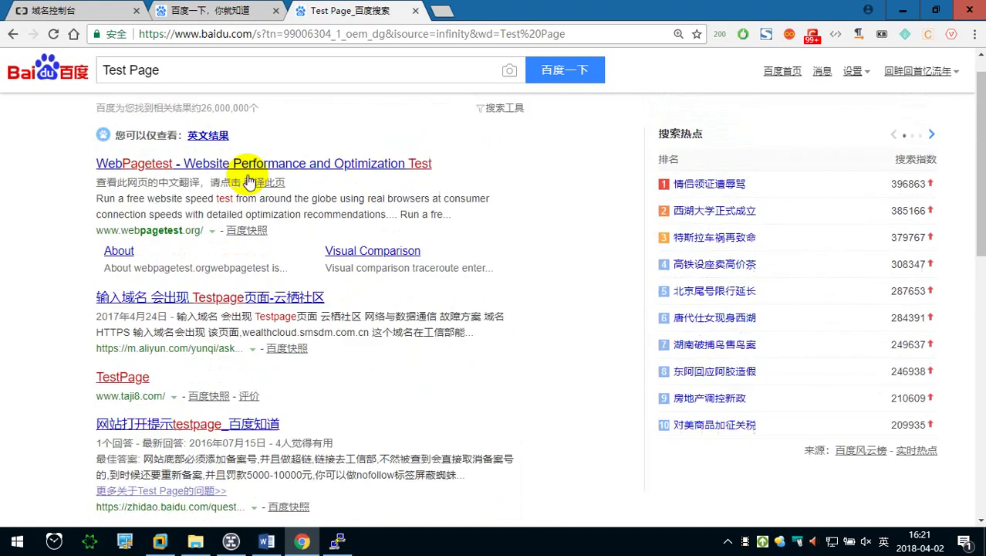
# From the 域名控制台 tab, open ICP备案系统 under 备案 and review the four filed websites
pyautogui.click(232, 8)
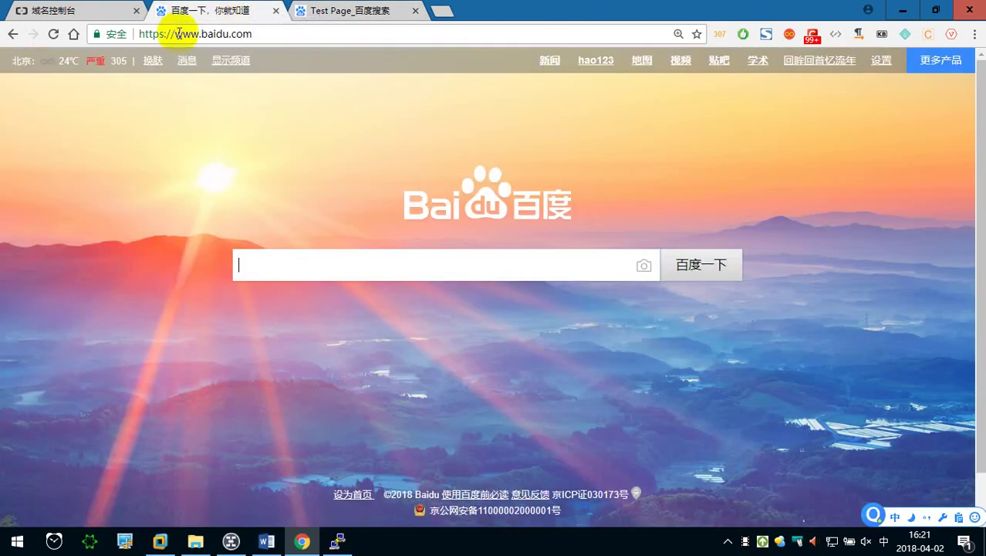
pyautogui.click(73, 11)
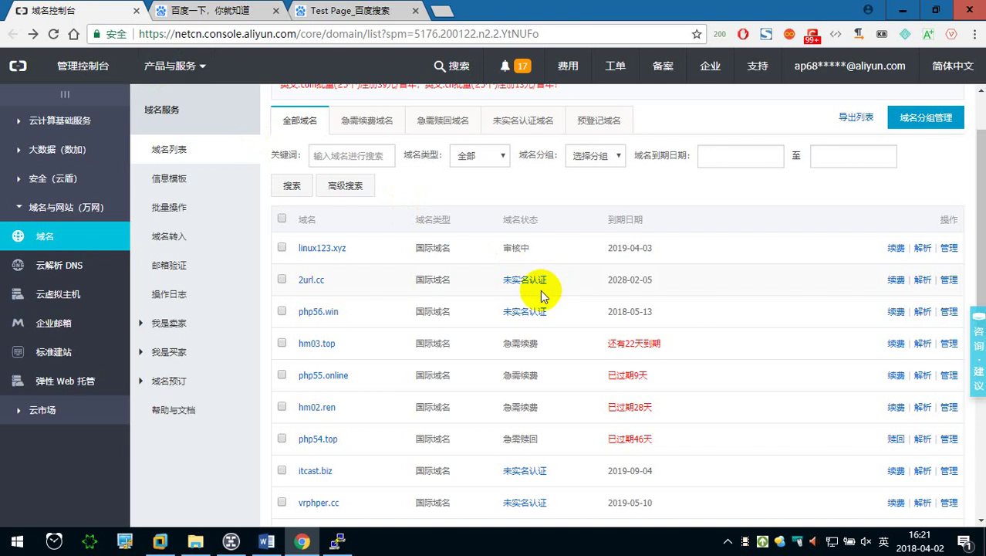
pyautogui.scroll(2, 543, 294)
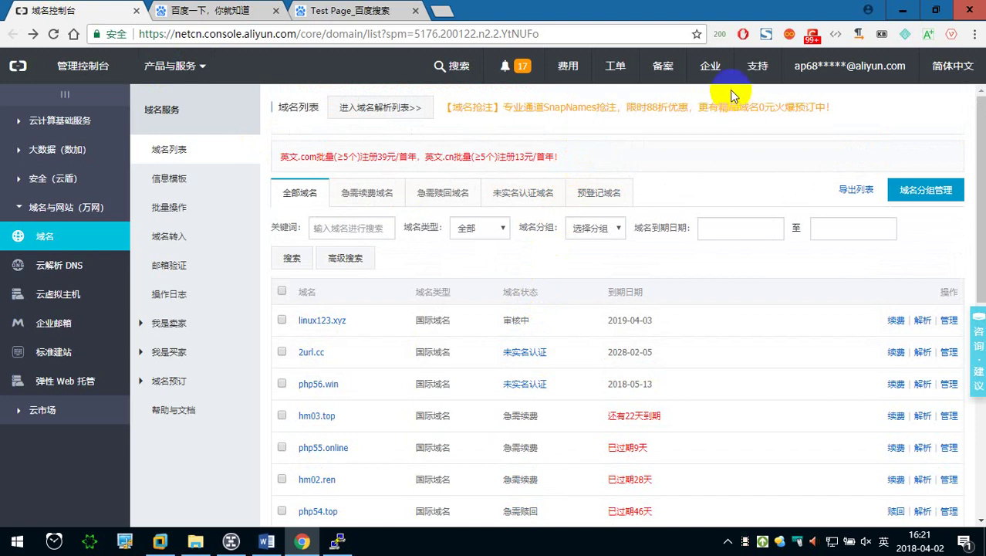
pyautogui.moveTo(662, 69)
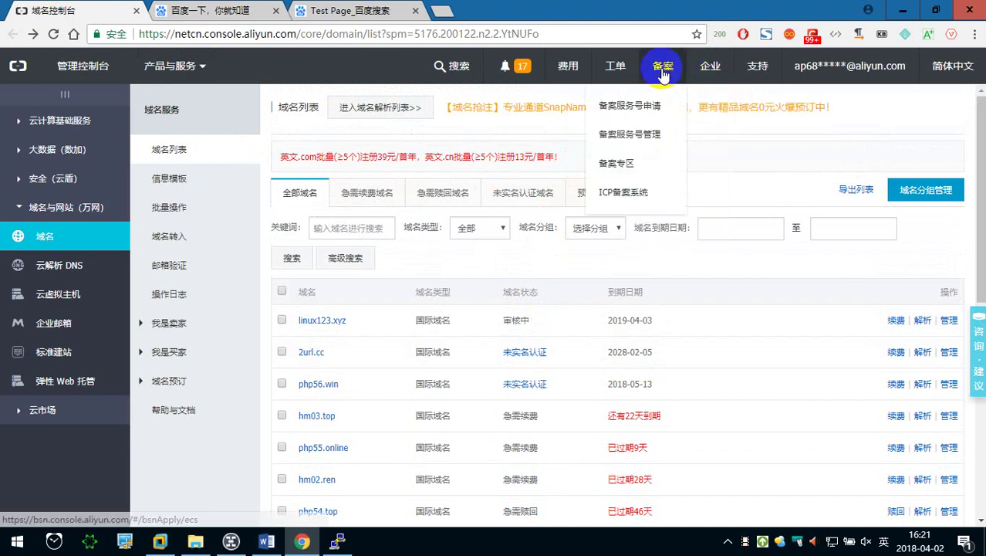
pyautogui.click(631, 194)
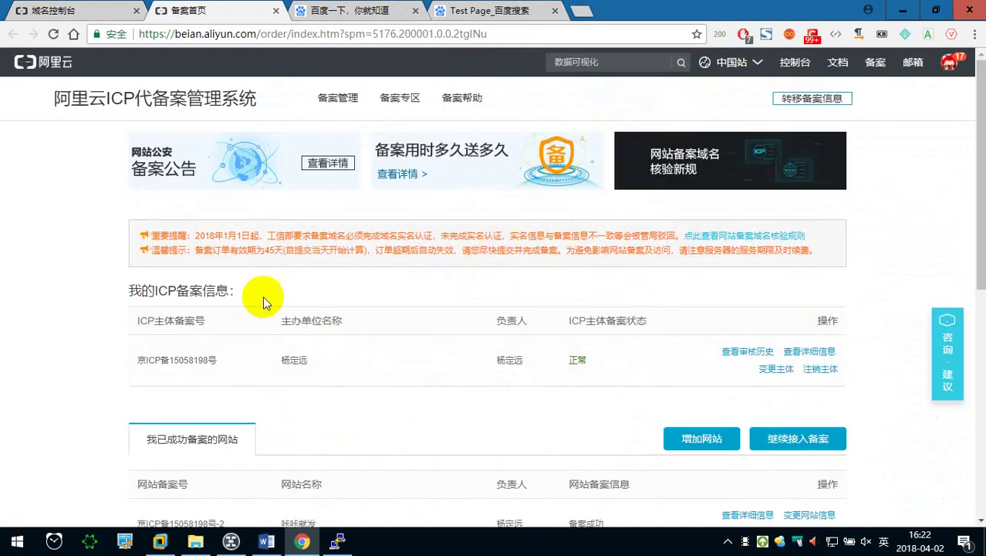
pyautogui.scroll(-1, 275, 317)
pyautogui.scroll(-2, 276, 313)
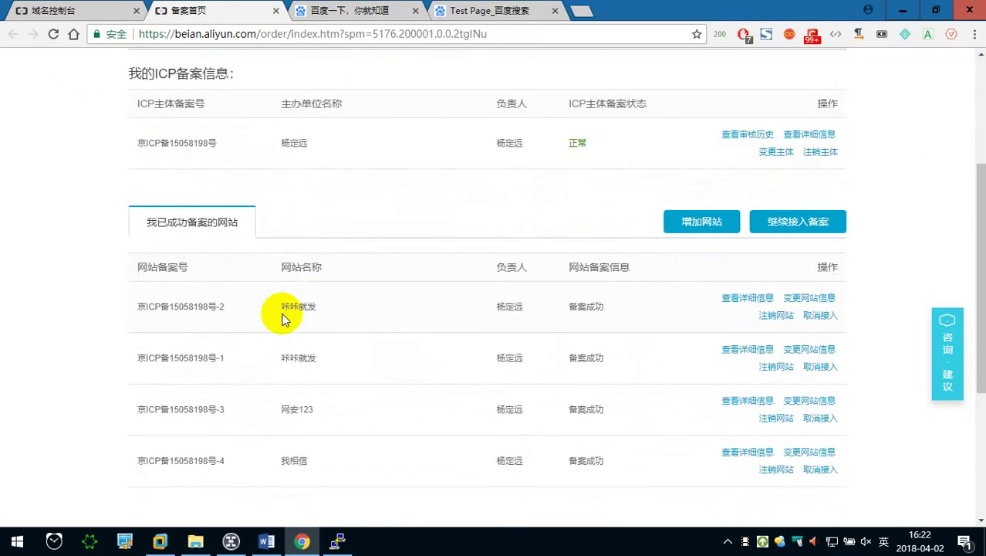
pyautogui.scroll(1, 329, 358)
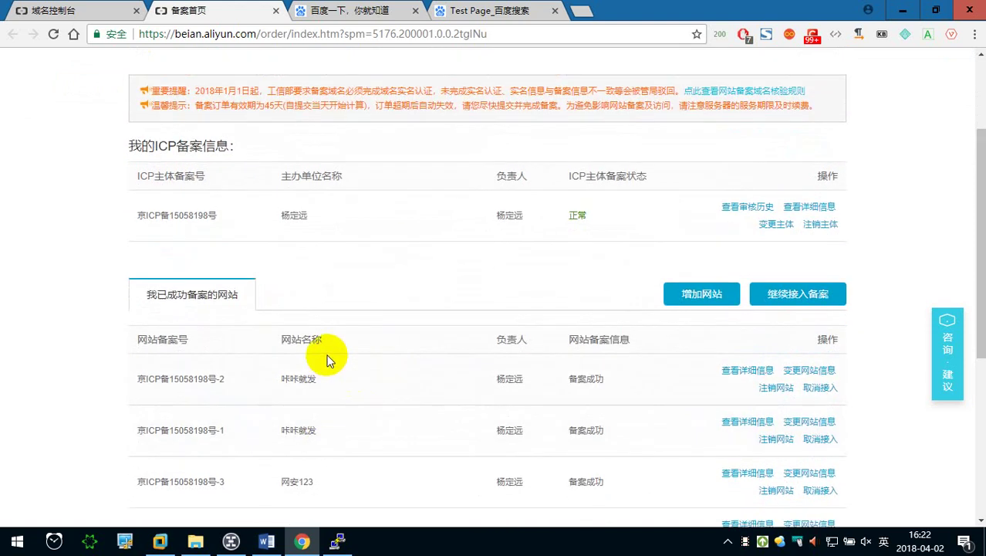
pyautogui.scroll(2, 328, 359)
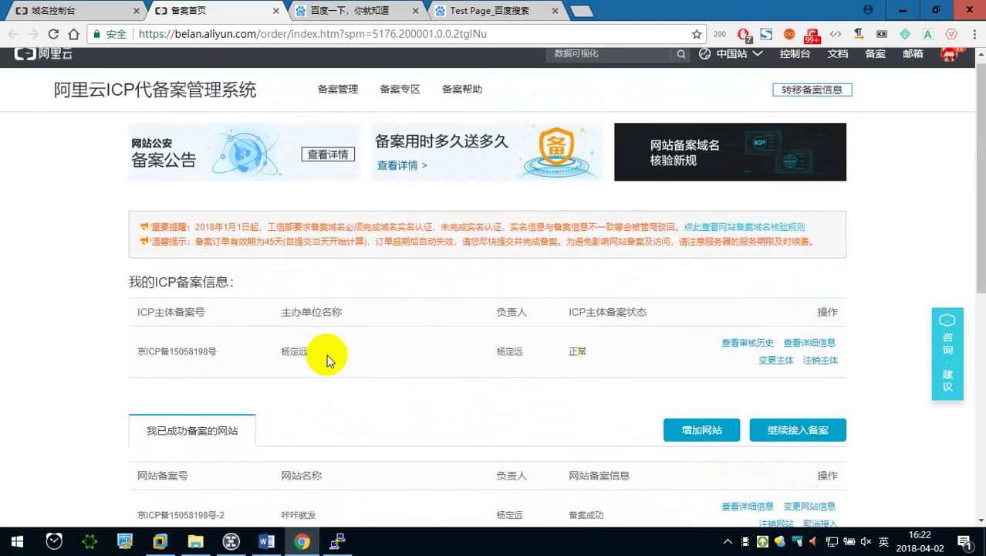
pyautogui.scroll(-1, 332, 355)
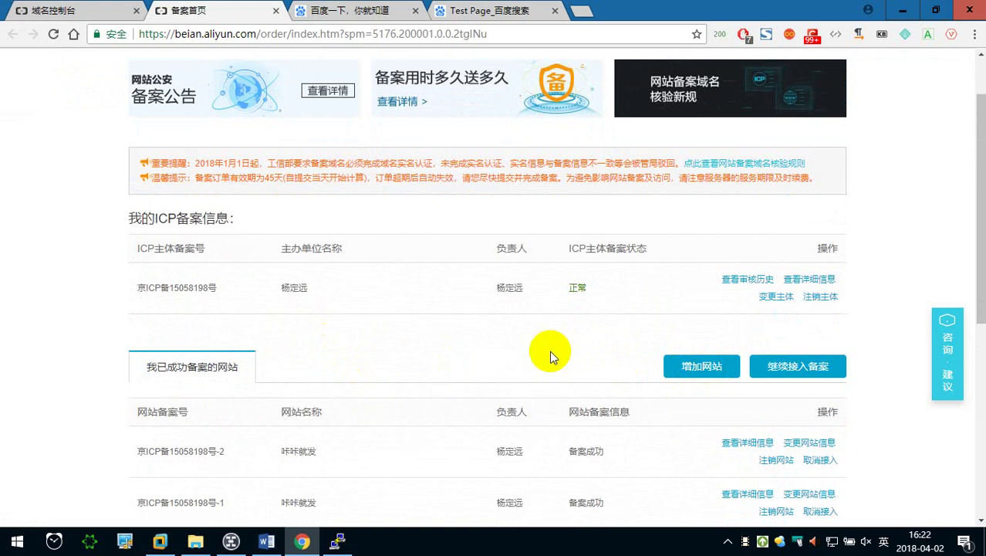
pyautogui.scroll(-1, 513, 369)
pyautogui.scroll(-1, 501, 368)
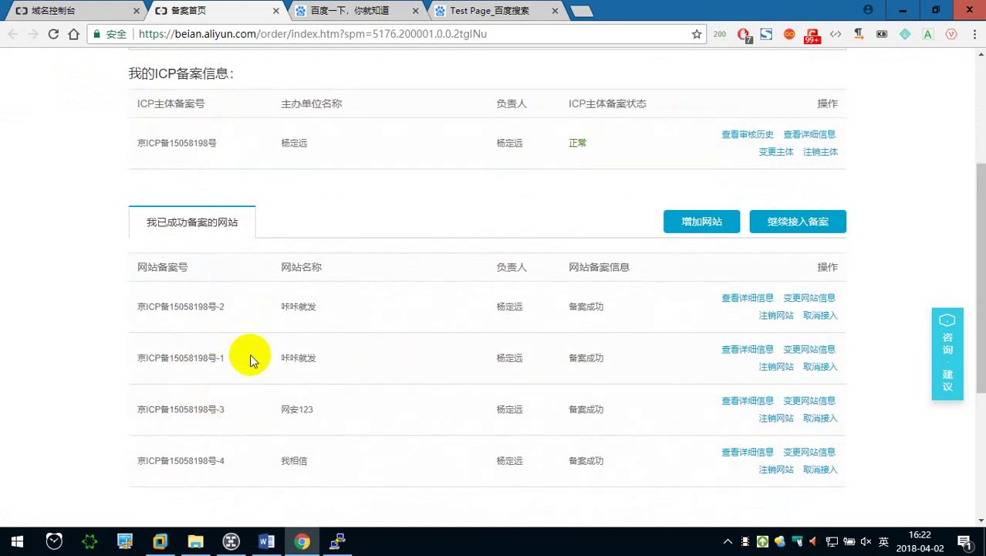
# Capture a screenshot of the console's 备案 menu with ICP备案系统 boxed and arrowed in red
pyautogui.click(100, 10)
pyautogui.moveTo(664, 68)
pyautogui.hotkey('ctrl', 'alt', 'a')
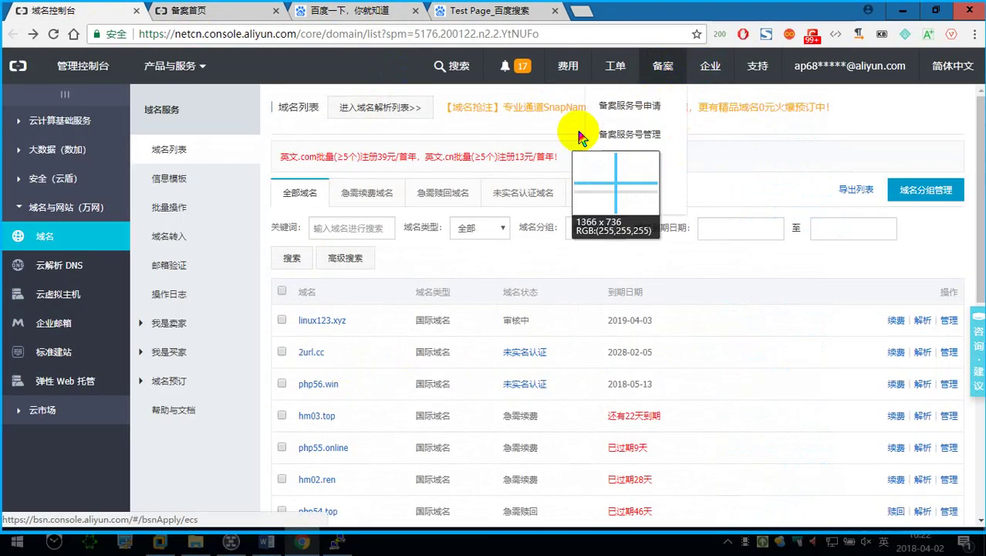
pyautogui.moveTo(392, 37); pyautogui.dragTo(804, 210)
pyautogui.click(548, 225)
pyautogui.moveTo(591, 184); pyautogui.dragTo(672, 207)
pyautogui.click(586, 226)
pyautogui.moveTo(699, 156); pyautogui.dragTo(668, 185)
pyautogui.click(782, 226)
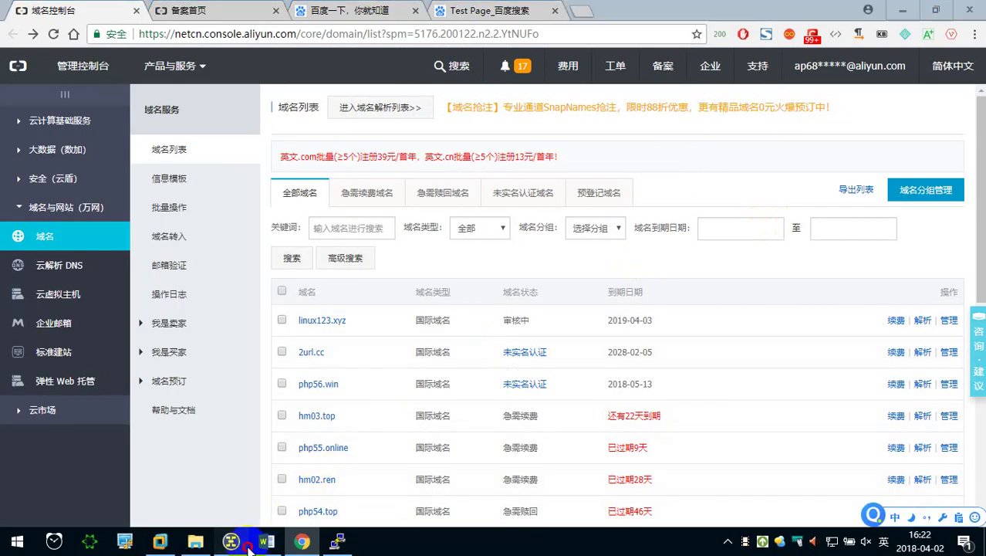
# In Word, type 在管理后台点击“ICP 备案系统” on the blank line under 备案前提
pyautogui.click(231, 542)
pyautogui.click(266, 542)
pyautogui.scroll(-2, 456, 391)
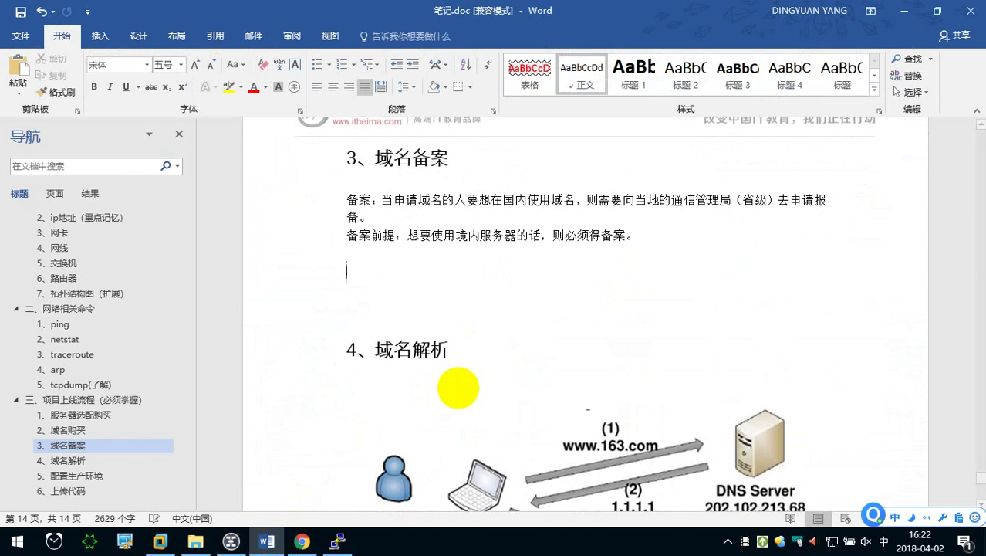
pyautogui.write('在')
pyautogui.write('管理')
pyautogui.write('后台dianji')
pyautogui.press('space')
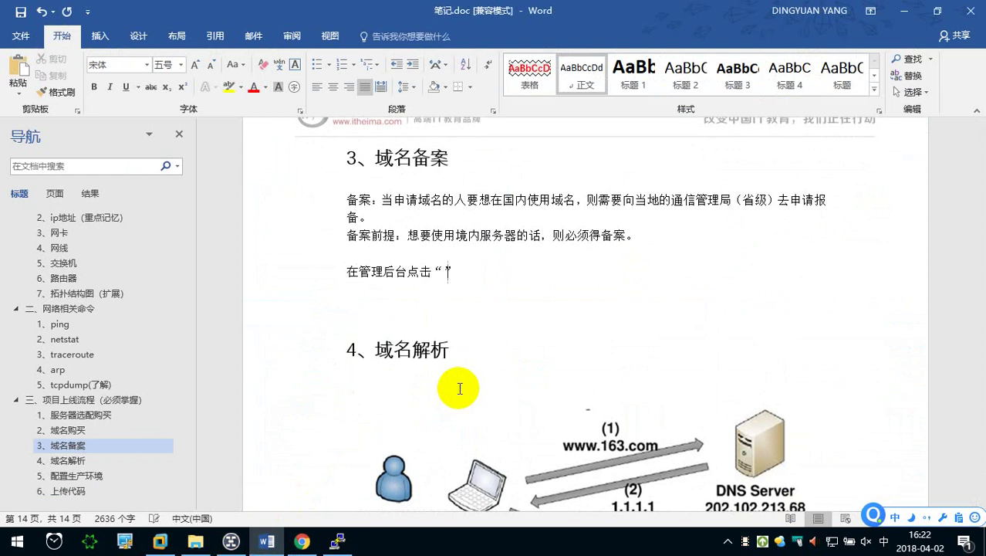
pyautogui.press('capslock')
pyautogui.write('ICP')
pyautogui.press('capslock')
pyautogui.write('beian xitong')
pyautogui.press('End')
# Paste the filing menu screenshot on a new line below it
pyautogui.press('Return')
pyautogui.hotkey('ctrl', 'v')
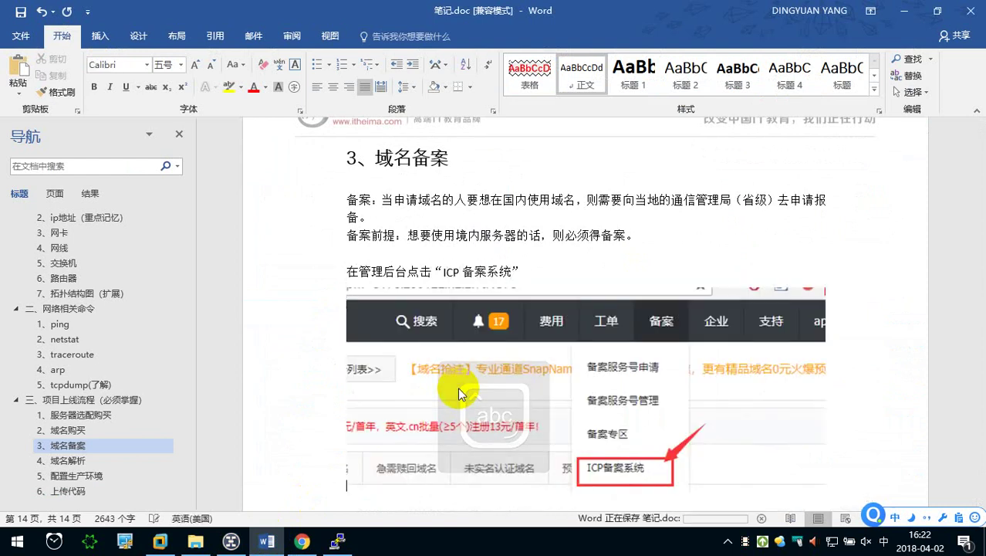
pyautogui.scroll(-2, 457, 387)
# Open the 备案首页 tab in Chrome and capture the ICP filing information table
pyautogui.click(301, 540)
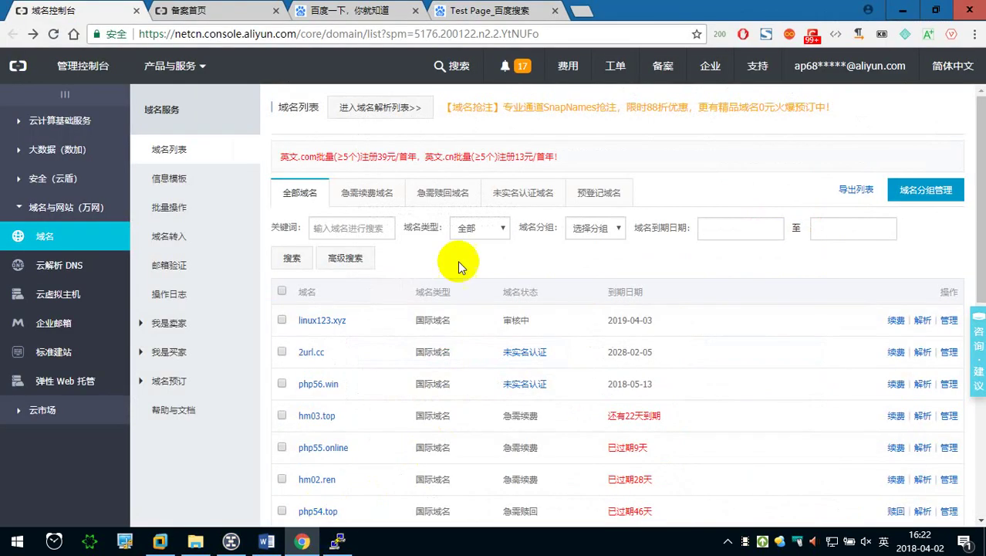
pyautogui.click(494, 10)
pyautogui.click(370, 10)
pyautogui.click(218, 9)
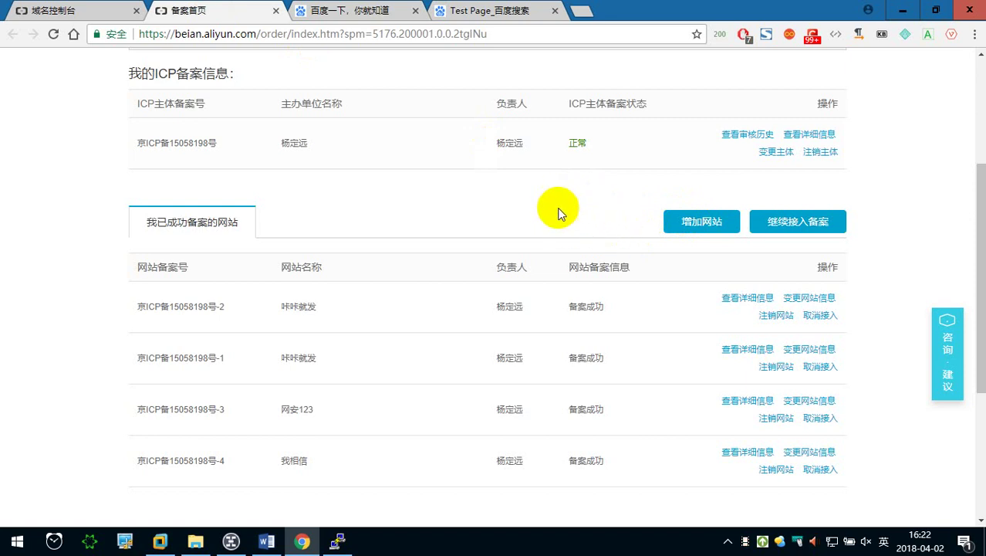
pyautogui.hotkey('ctrl', 'alt', 'a')
pyautogui.moveTo(118, 61)
pyautogui.mouseDown()
pyautogui.moveTo(623, 189)
pyautogui.moveTo(679, 184)
pyautogui.mouseUp()
pyautogui.click(660, 185)
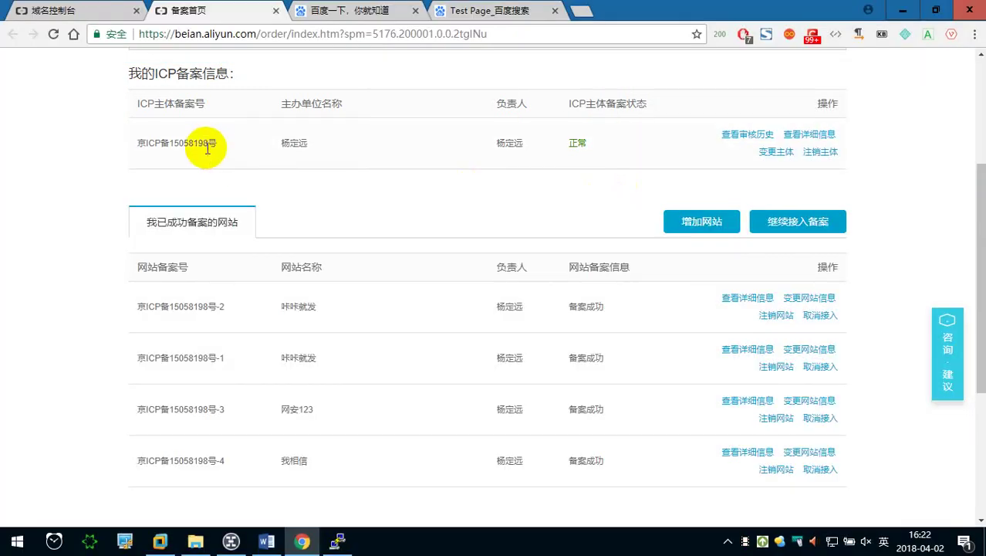
# Select the main ICP filing number and the -2 website's number to compare their suffixes
pyautogui.moveTo(203, 143); pyautogui.dragTo(215, 144)
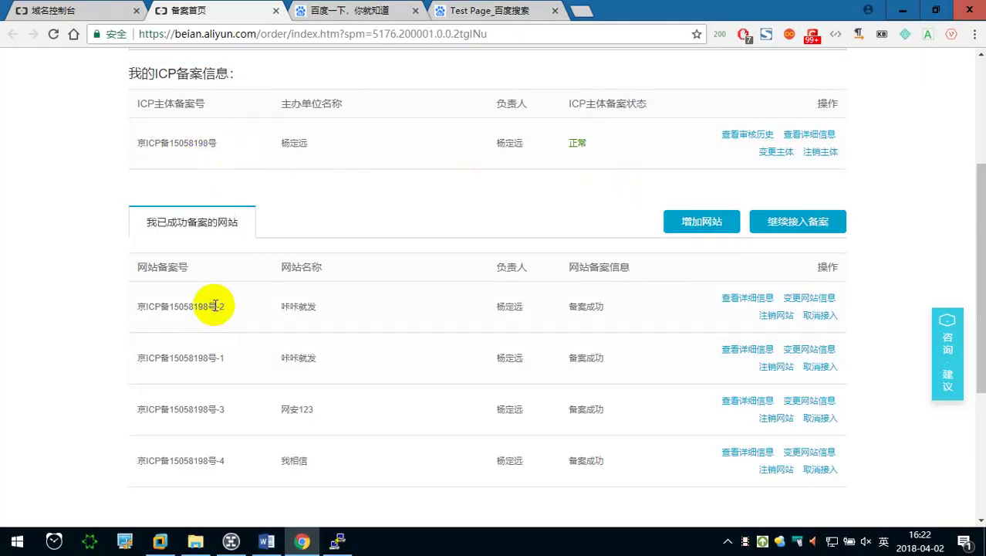
pyautogui.moveTo(215, 305); pyautogui.dragTo(226, 307)
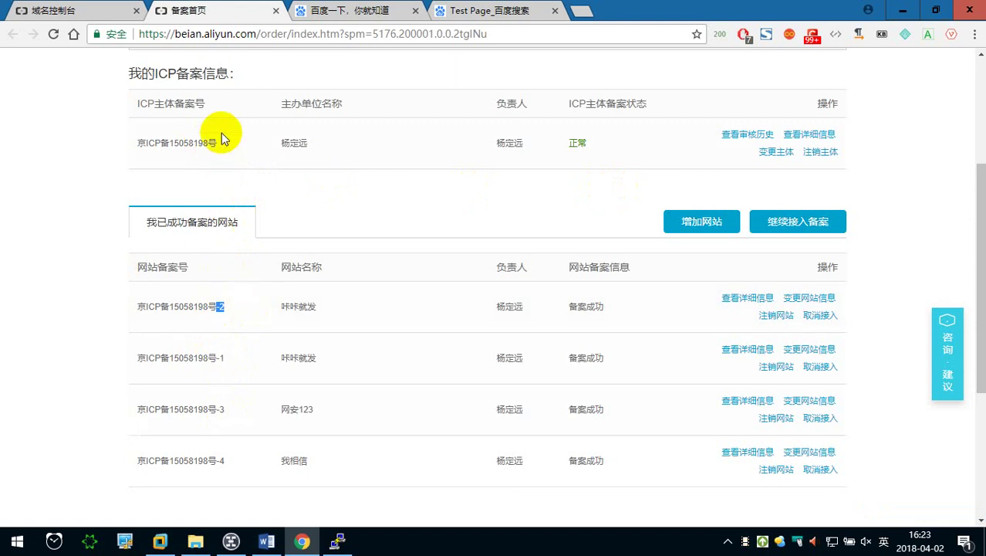
pyautogui.click(233, 340)
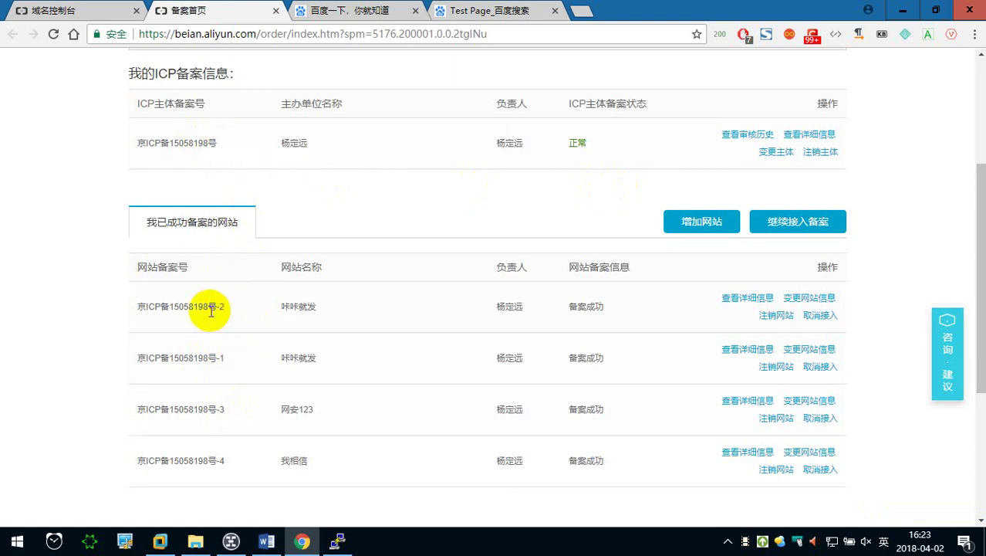
pyautogui.moveTo(212, 307); pyautogui.dragTo(132, 309)
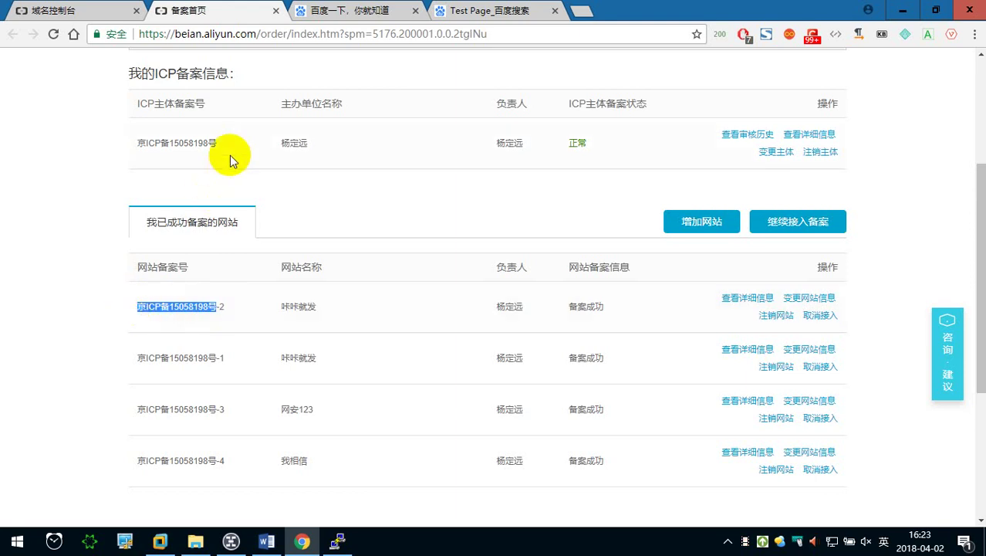
pyautogui.moveTo(212, 143); pyautogui.dragTo(127, 139)
pyautogui.click(322, 169)
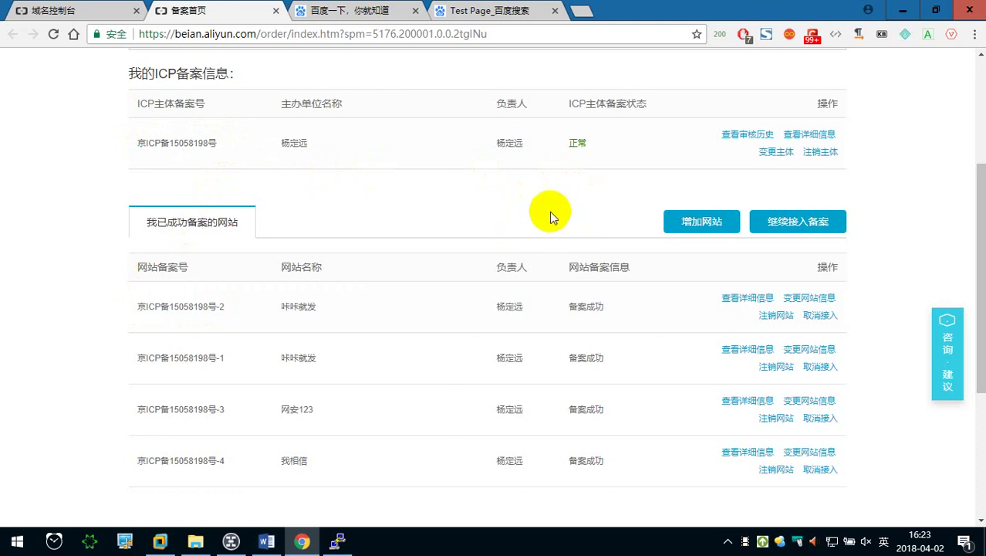
pyautogui.hotkey('ctrl', 'alt', 'a')
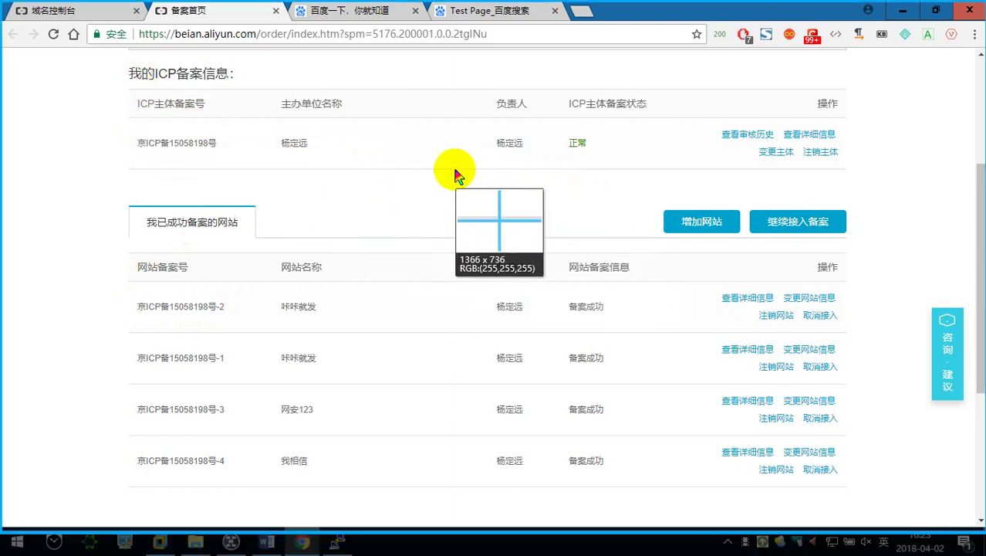
# Capture the filing button strip, box it in red and label it 新增主体备案
pyautogui.moveTo(432, 163); pyautogui.dragTo(852, 235)
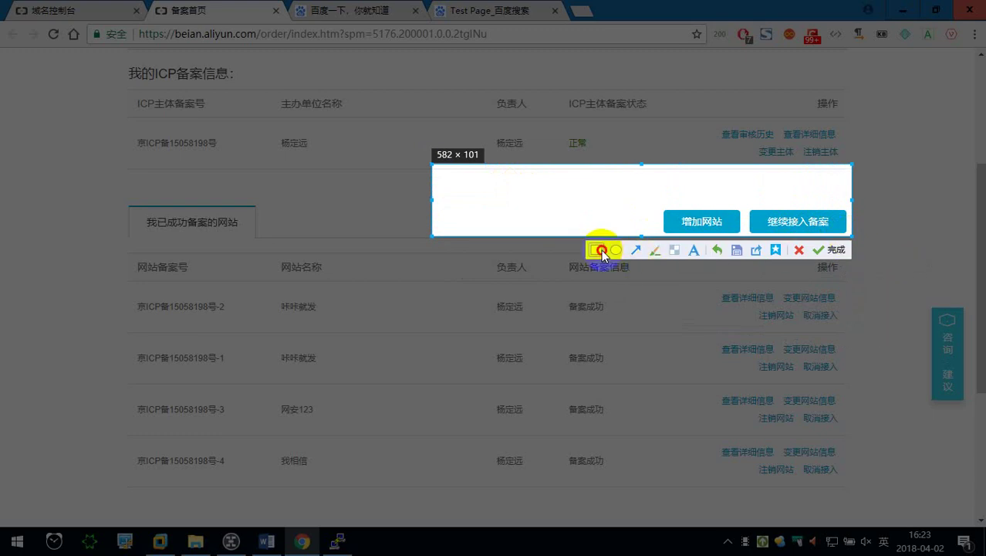
pyautogui.click(596, 250)
pyautogui.moveTo(545, 209); pyautogui.dragTo(649, 233)
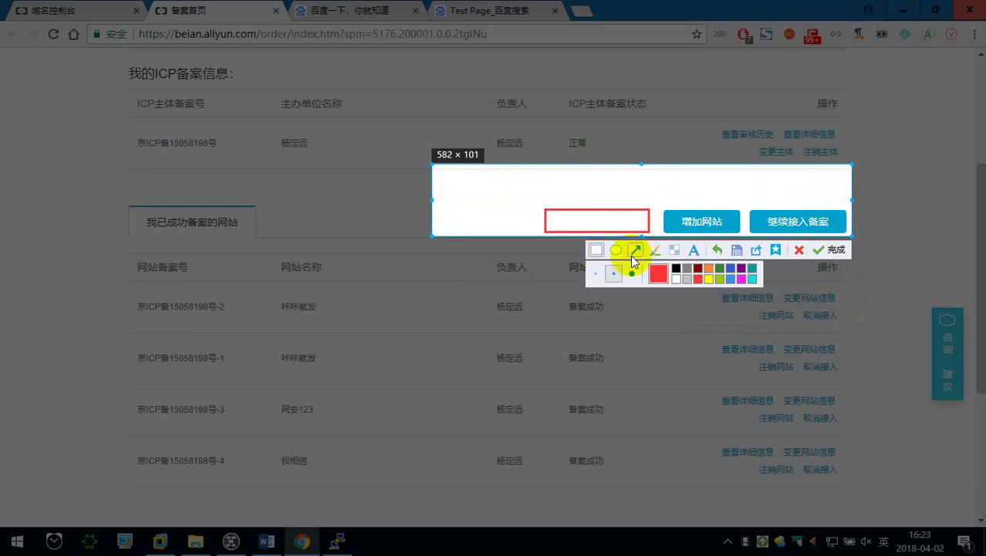
pyautogui.click(694, 250)
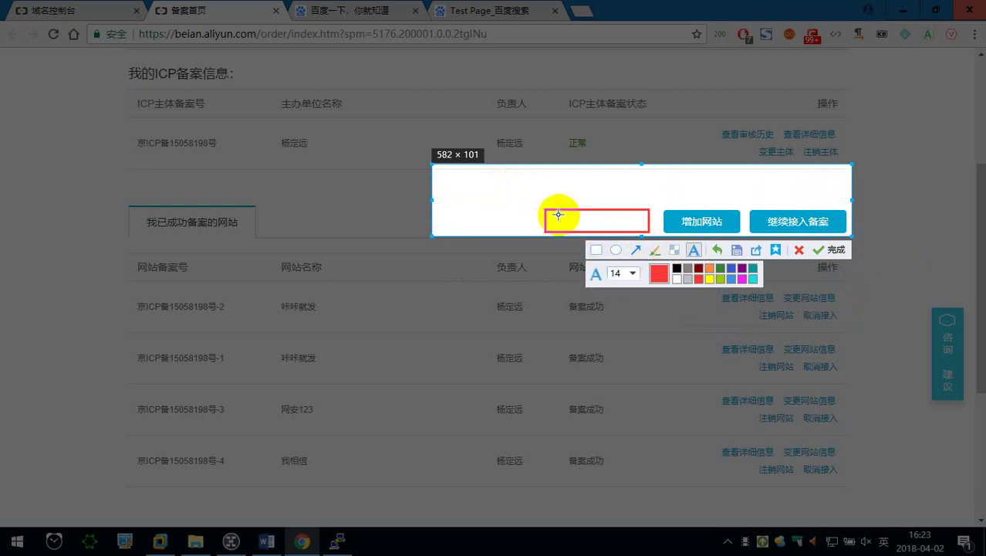
pyautogui.write('xinzeng')
pyautogui.press('space')
pyautogui.write('zhuj')
pyautogui.press('BackSpace')
pyautogui.write('ti')
pyautogui.press('space')
pyautogui.press('BackSpace')
pyautogui.write('zhuti4beian')
pyautogui.press('space')
pyautogui.click(834, 250)
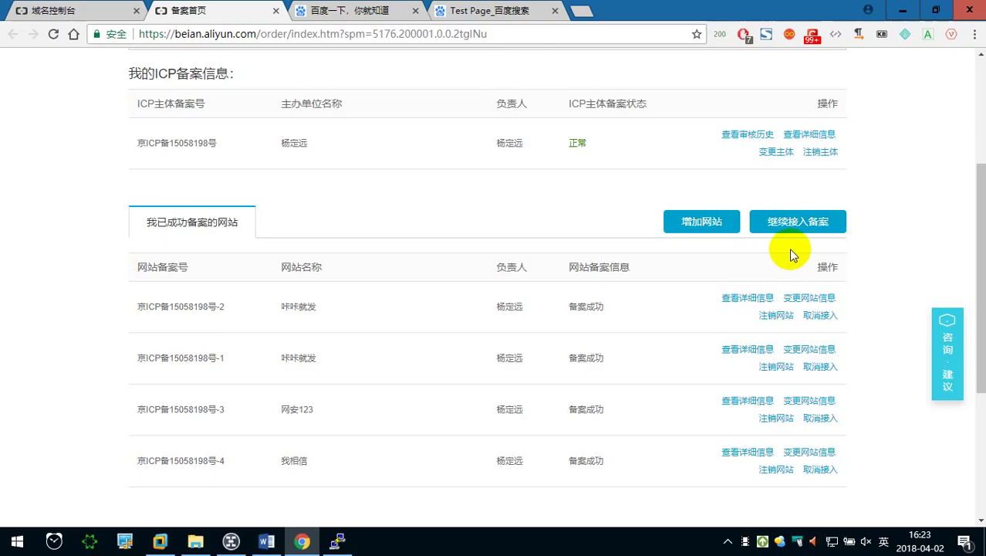
# In the notes, add the line 点击新增主体备案： and paste the annotated screenshot below it
pyautogui.click(266, 540)
pyautogui.scroll(-1, 414, 339)
pyautogui.press('Return')
pyautogui.write('nixin')
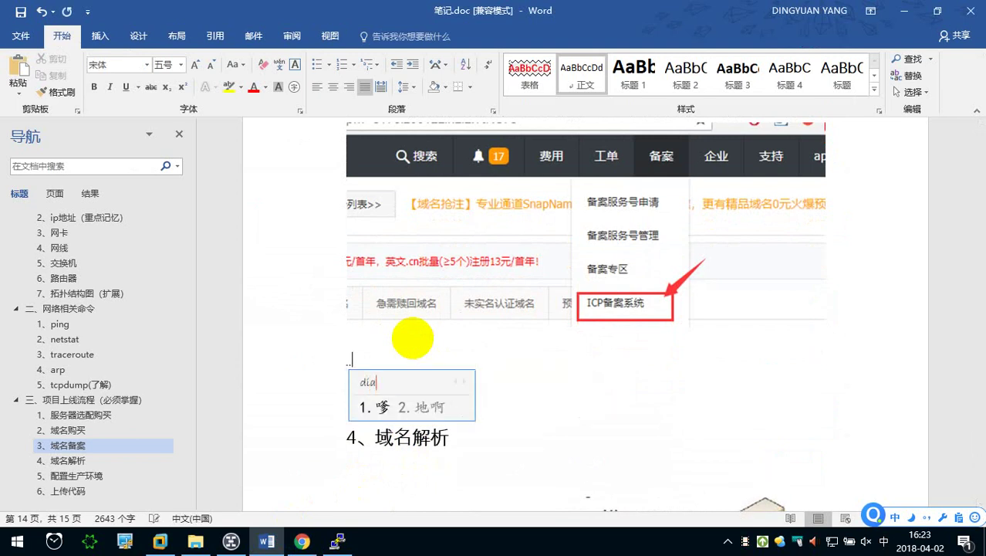
pyautogui.press('BackSpace')
pyautogui.press('BackSpace')
pyautogui.press('BackSpace')
pyautogui.press('BackSpace')
pyautogui.write('dianji')
pyautogui.press('space')
pyautogui.write('xinzeng')
pyautogui.press('space')
pyautogui.write('zhuti')
pyautogui.press('space')
pyautogui.write('bei')
pyautogui.press('BackSpace')
pyautogui.press('BackSpace')
pyautogui.press('BackSpace')
pyautogui.write('zhuti')
pyautogui.press('space')
pyautogui.write('beian')
pyautogui.press('space')
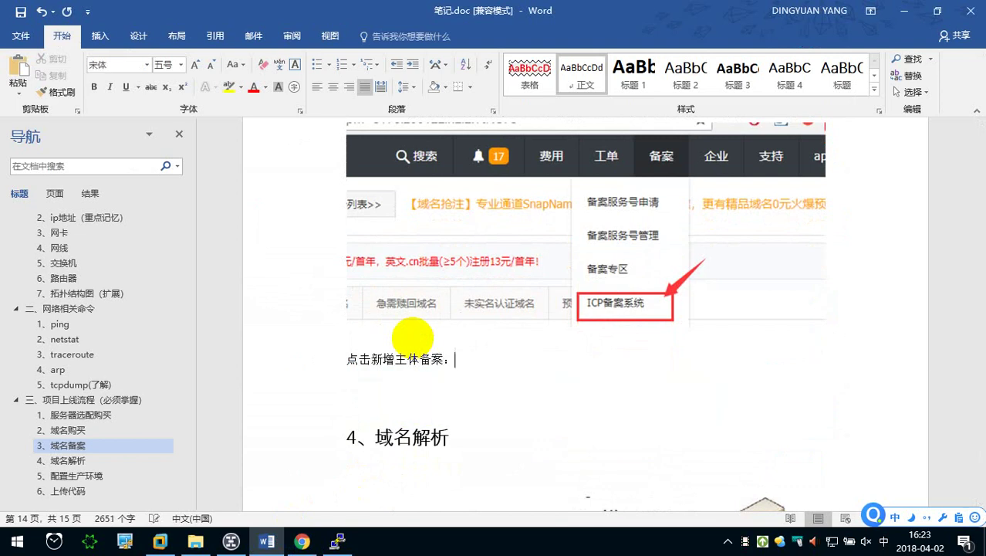
pyautogui.write('：')
pyautogui.press('Return')
pyautogui.hotkey('ctrl', 'v')
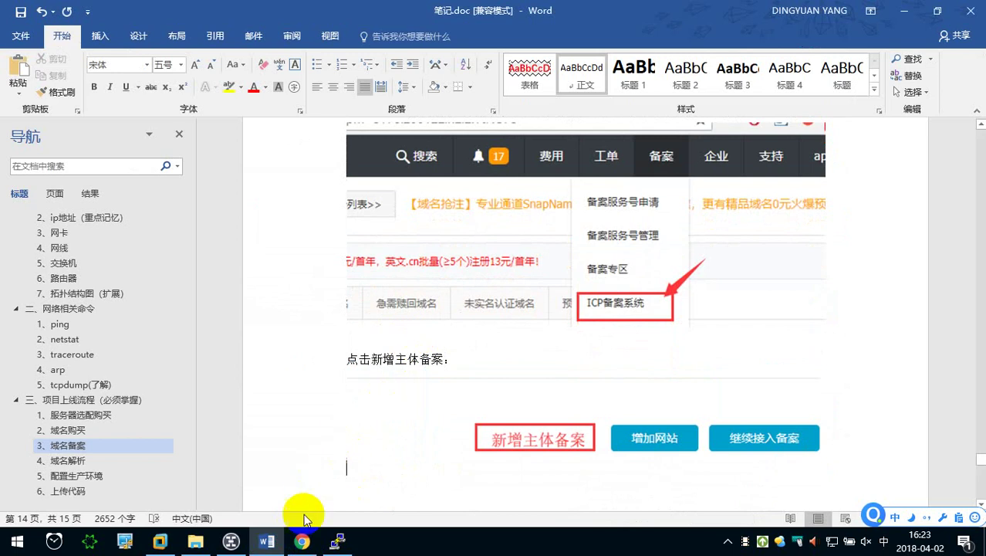
pyautogui.click(301, 540)
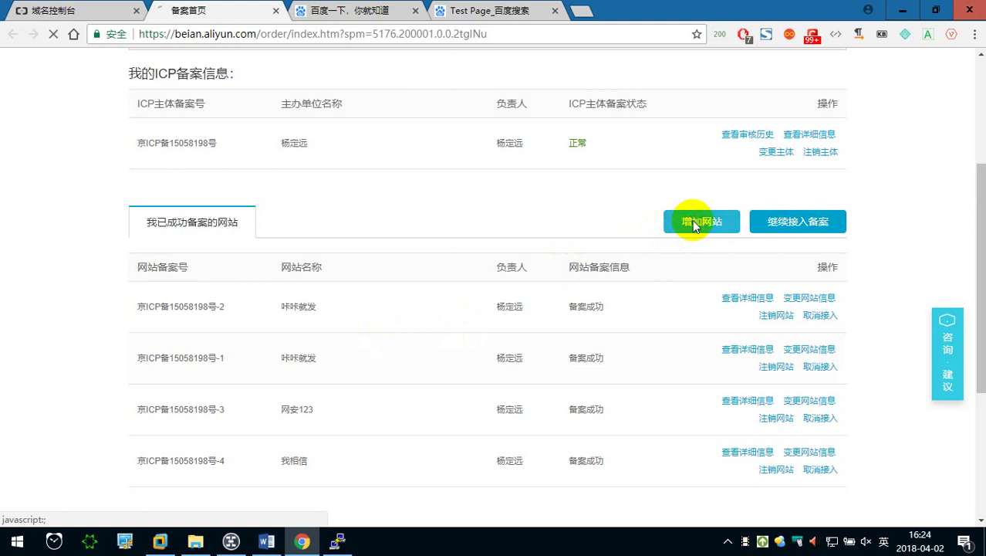
# Confirm the entity information and enter the domain linux12340.com for verification
pyautogui.scroll(-10, 494, 270)
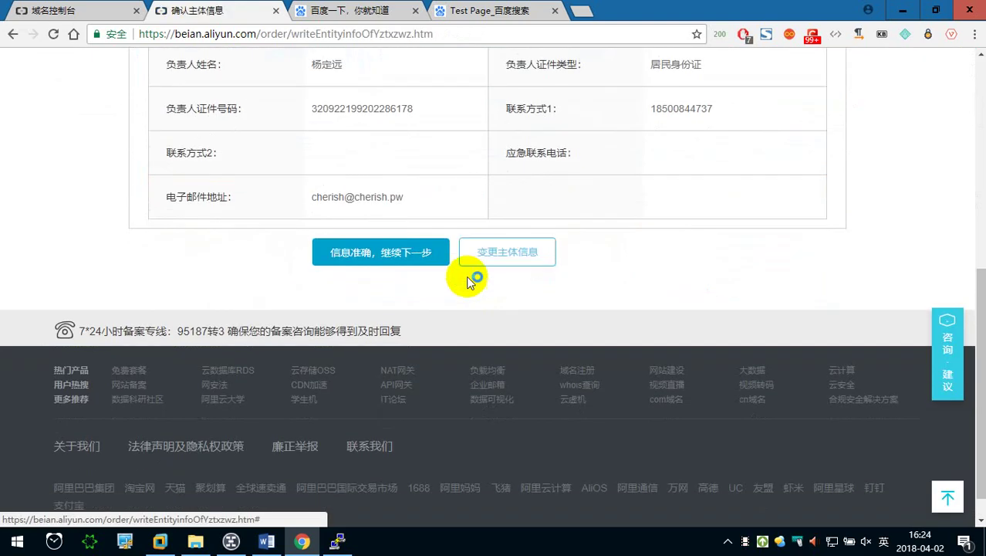
pyautogui.click(436, 253)
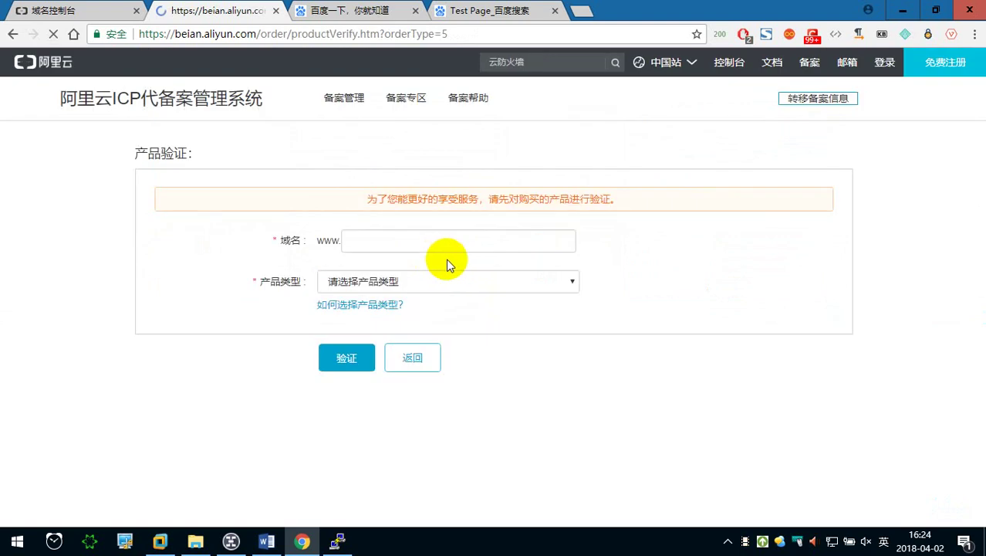
pyautogui.scroll(-2, 276, 315)
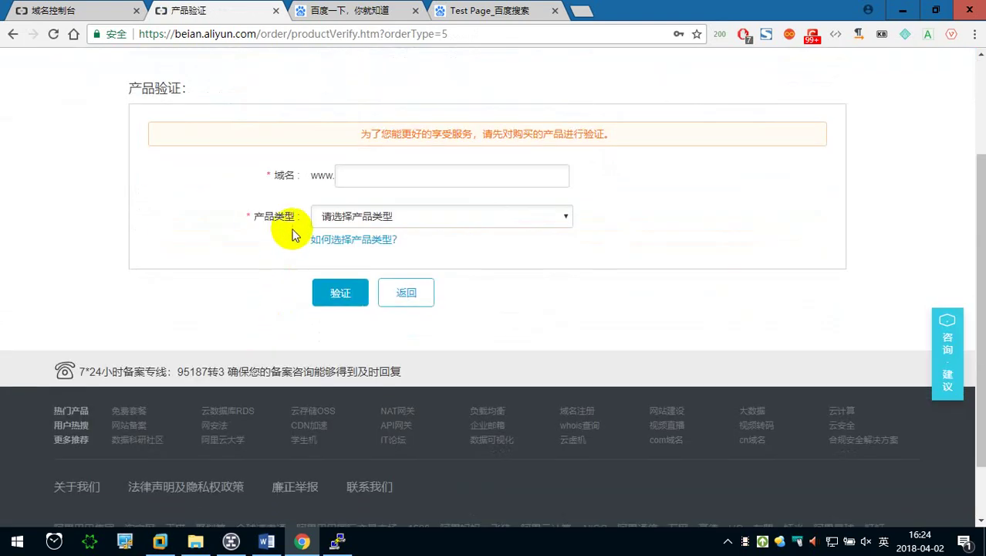
pyautogui.click(374, 176)
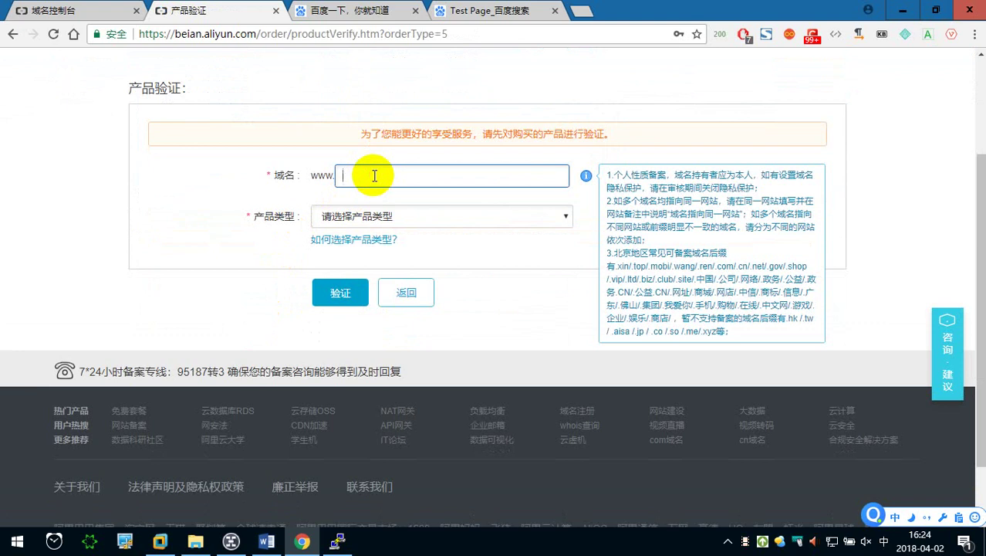
pyautogui.write('linux')
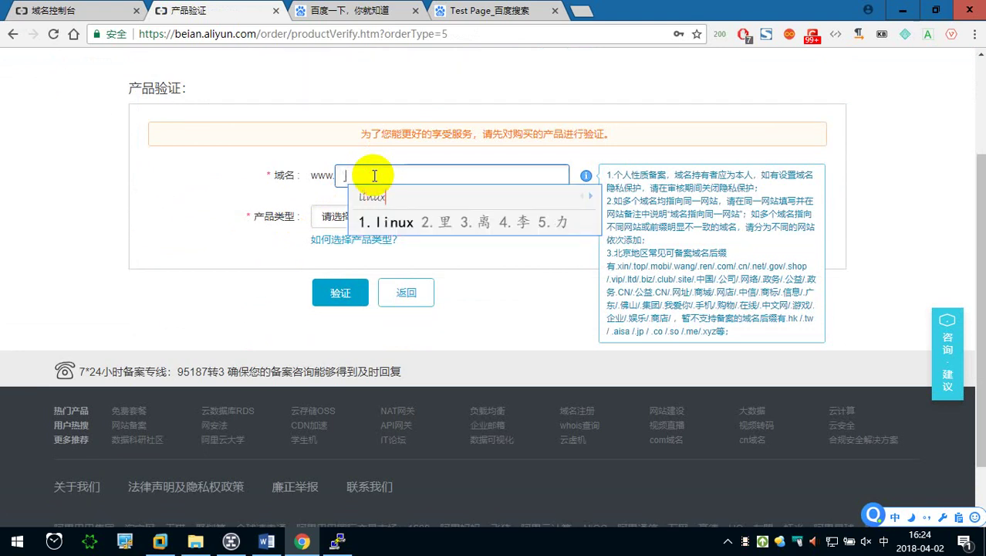
pyautogui.press('space')
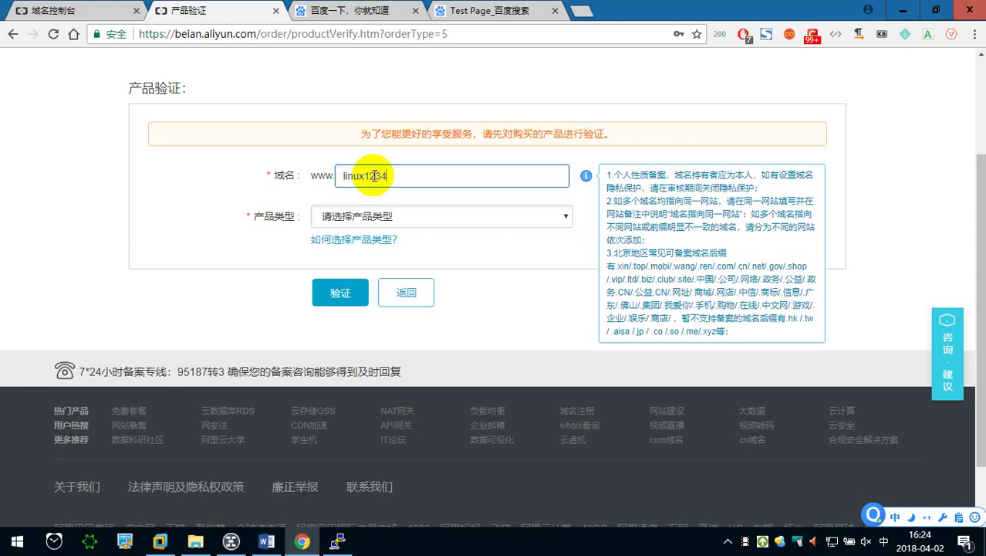
pyautogui.write('0.com')
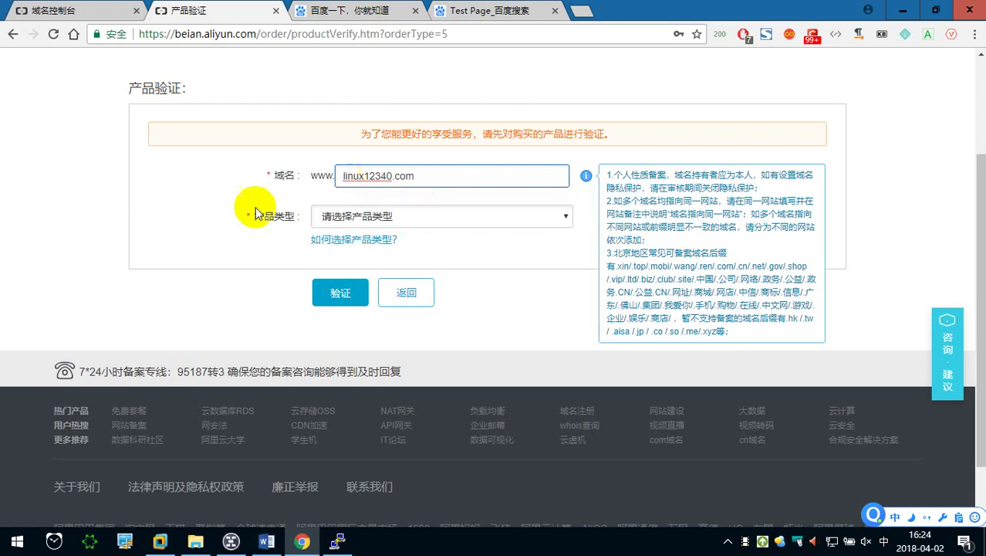
pyautogui.click(202, 232)
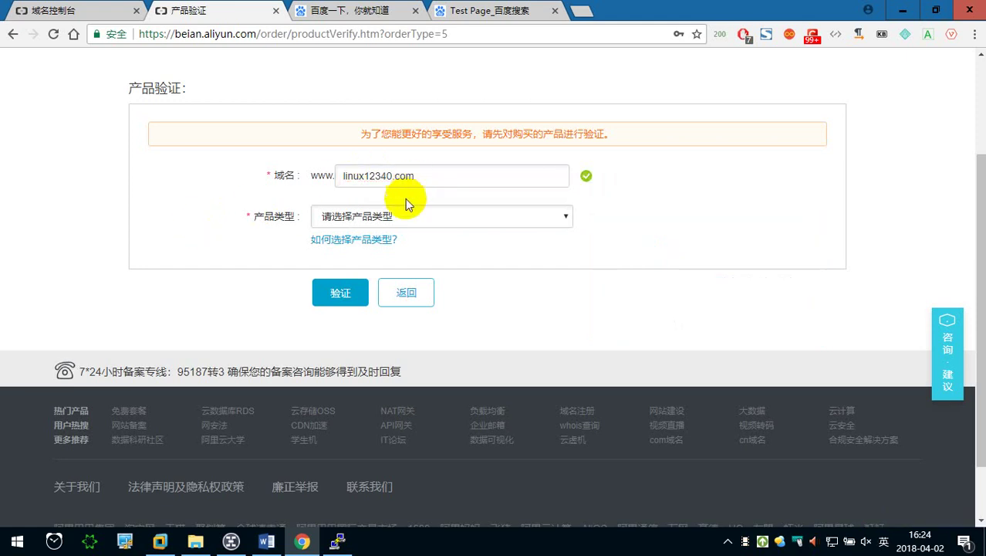
# Dismiss the reminder warning and choose 阿里云 as the product type
pyautogui.click(371, 218)
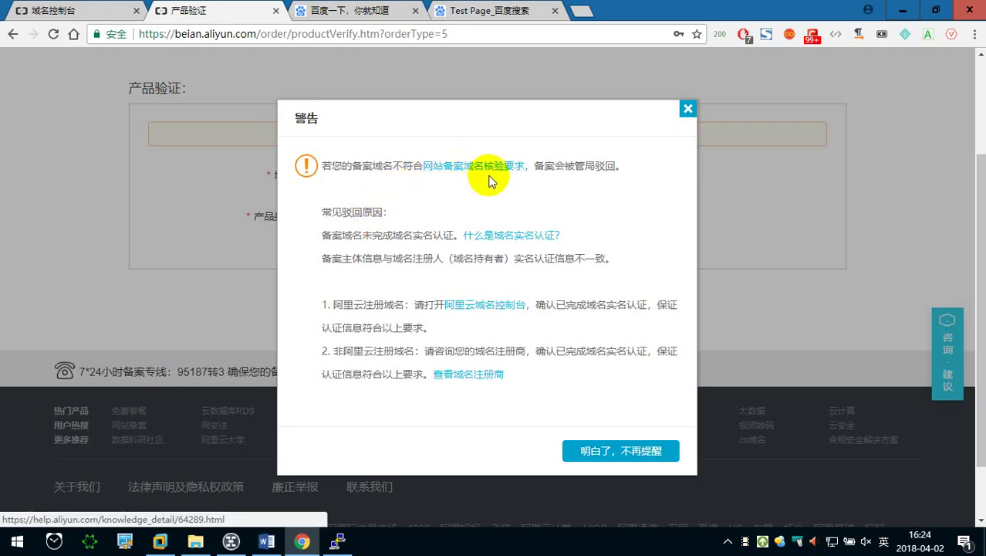
pyautogui.click(630, 459)
pyautogui.click(451, 219)
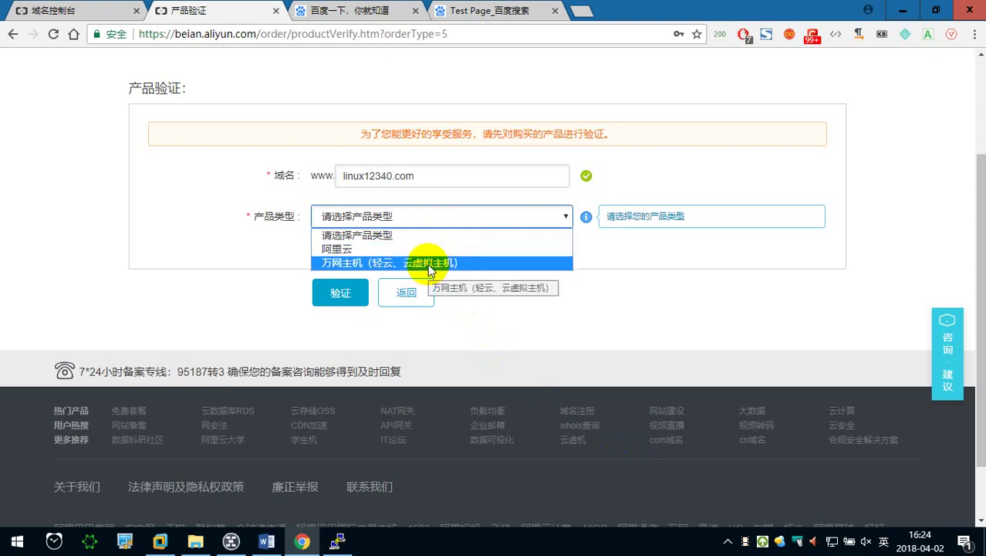
pyautogui.click(429, 248)
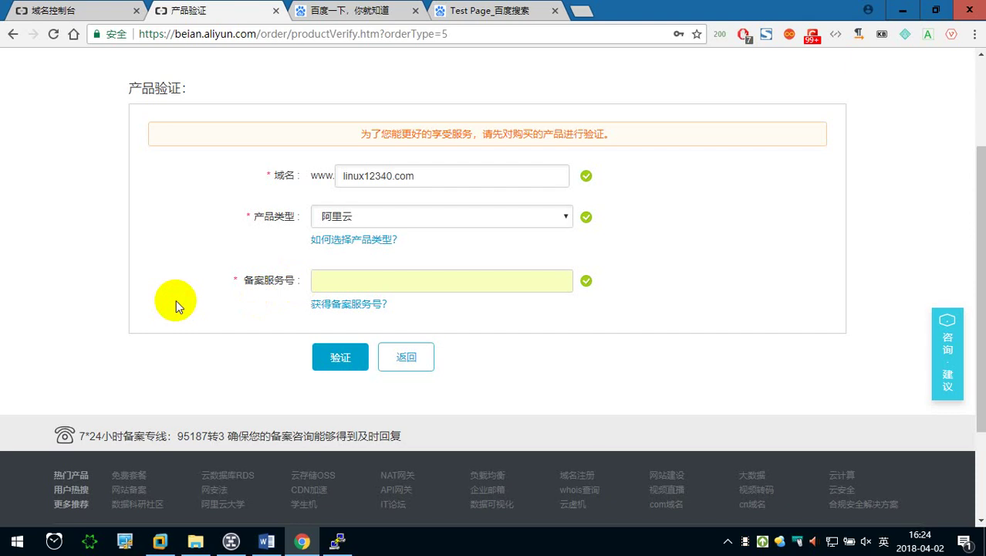
# Take a screenshot of the product verification form
pyautogui.hotkey('ctrl', 'alt', 'a')
pyautogui.moveTo(214, 150)
pyautogui.mouseDown()
pyautogui.moveTo(589, 306)
pyautogui.moveTo(662, 317)
pyautogui.mouseUp()
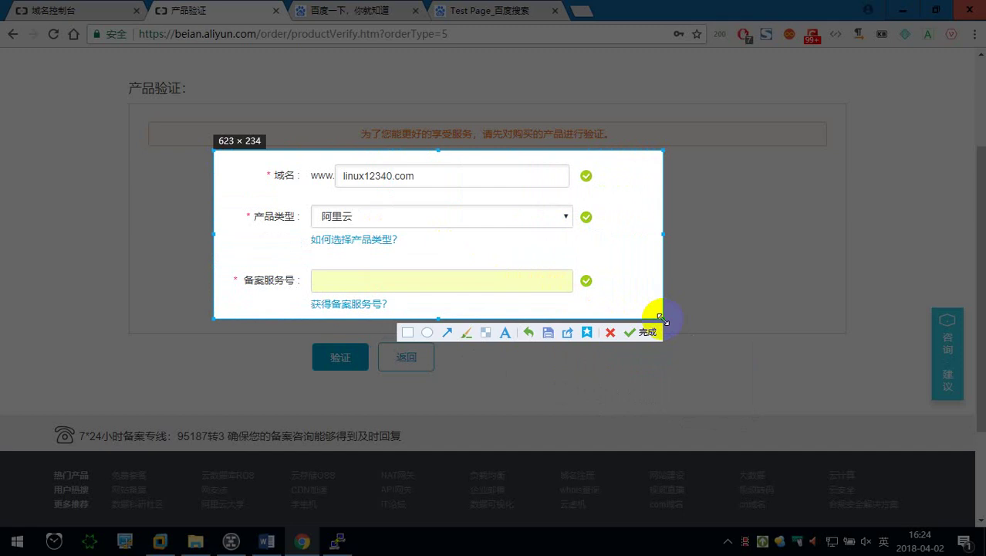
pyautogui.click(647, 333)
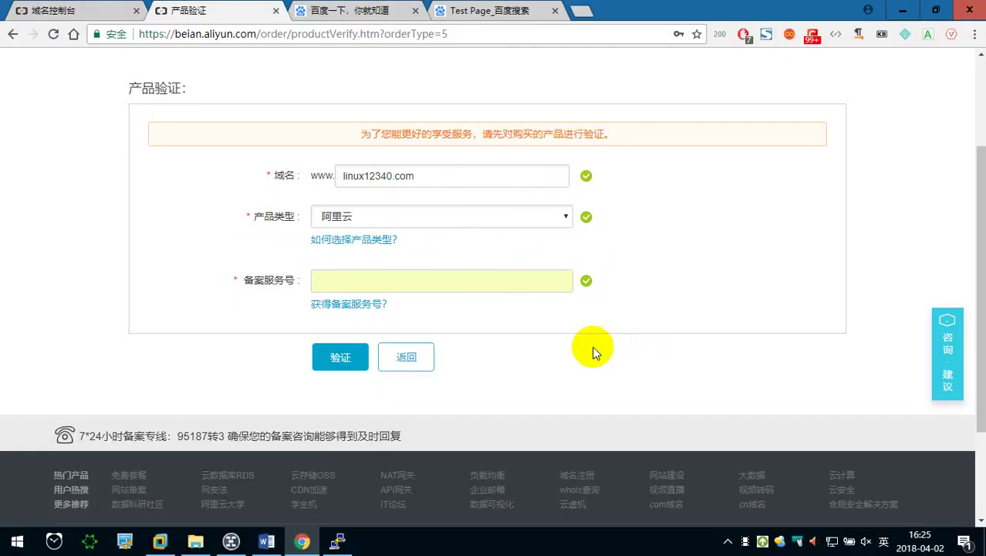
# Below the 新增主体备案 screenshot in Word, start the line 填写完基本信息之后点击增加网站
pyautogui.click(267, 540)
pyautogui.click(503, 353)
pyautogui.press('Right')
pyautogui.press('Return')
pyautogui.write('填写wan jiben xinxi zhihou dianji xinzeng wagz')
# Correct the line to end with 点击增加网站 and paste the form screenshot
pyautogui.press('BackSpace')
pyautogui.write('zengji wangzh')
pyautogui.press('space')
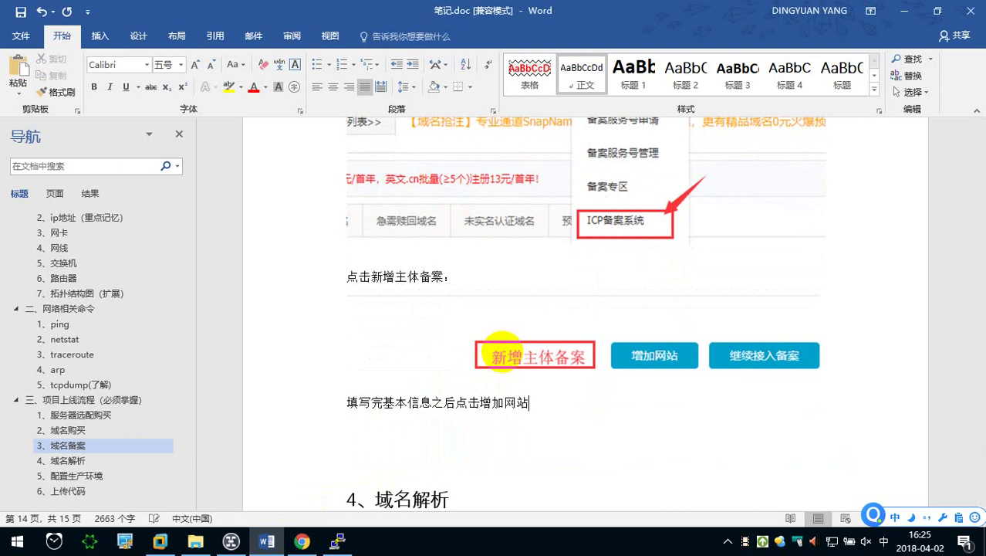
pyautogui.hotkey('ctrl', 'v')
pyautogui.scroll(-3, 502, 351)
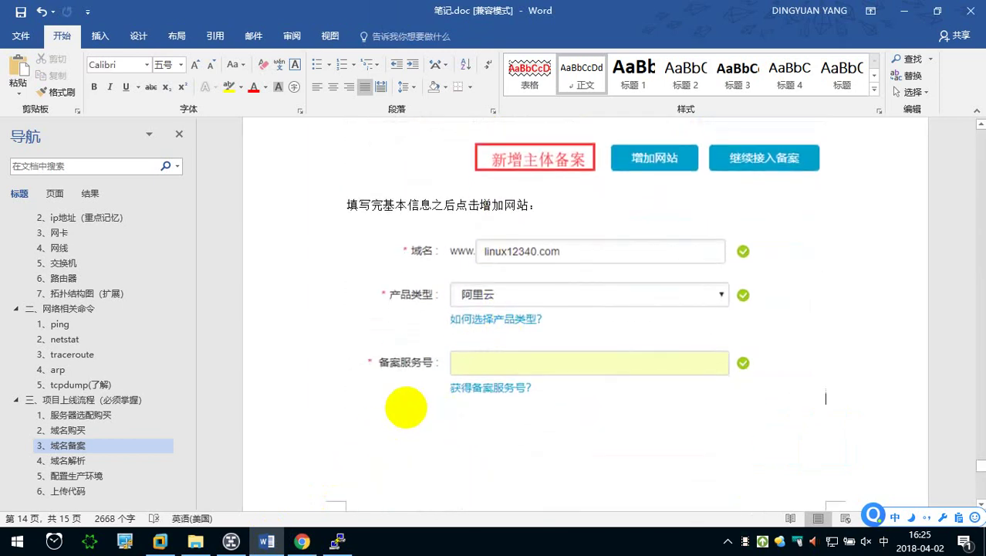
# Type the note 备案服务号可以在控制台顶部去获取 below the screenshot
pyautogui.write('be')
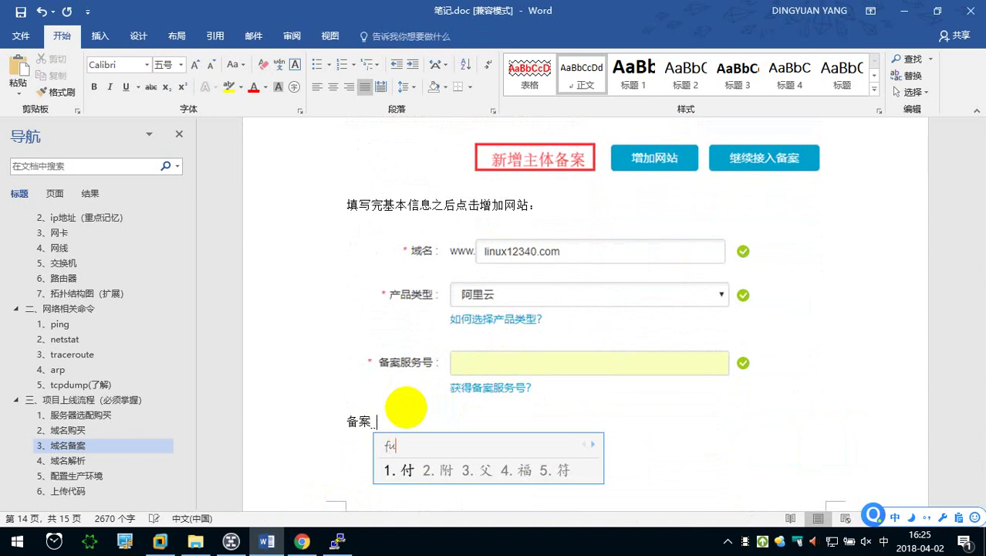
pyautogui.write('服务号可以在kongzita')
pyautogui.press('BackSpace')
pyautogui.write('hitai')
pyautogui.press('space')
pyautogui.write('deng')
pyautogui.press('BackSpace')
pyautogui.press('BackSpace')
pyautogui.press('BackSpace')
pyautogui.write('ingbu')
pyautogui.press('space')
pyautogui.write('qu')
pyautogui.press('space')
pyautogui.write('huoqu')
pyautogui.press('space')
# End the note with '：' and bring up the 备案 menu in the domain console
pyautogui.write('：')
pyautogui.click(303, 539)
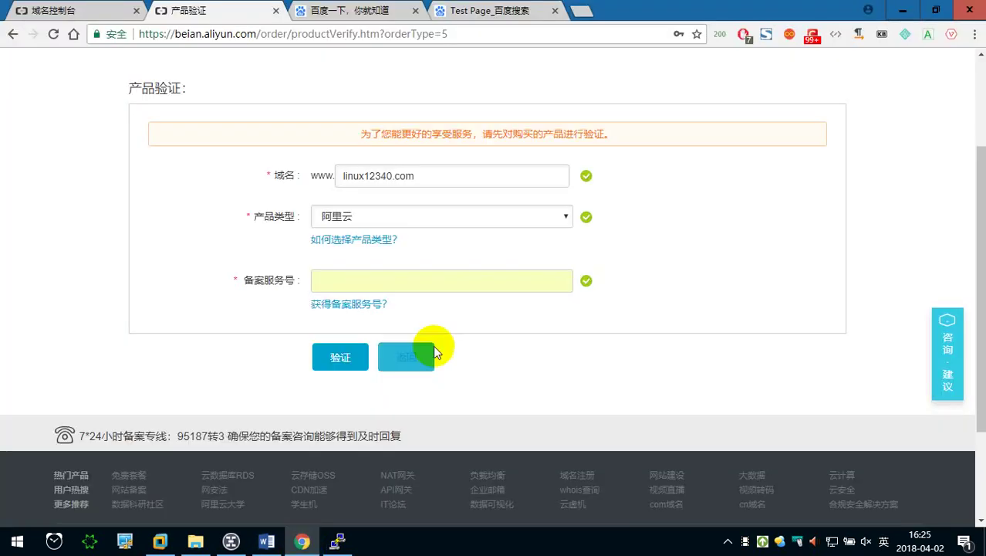
pyautogui.scroll(2, 370, 432)
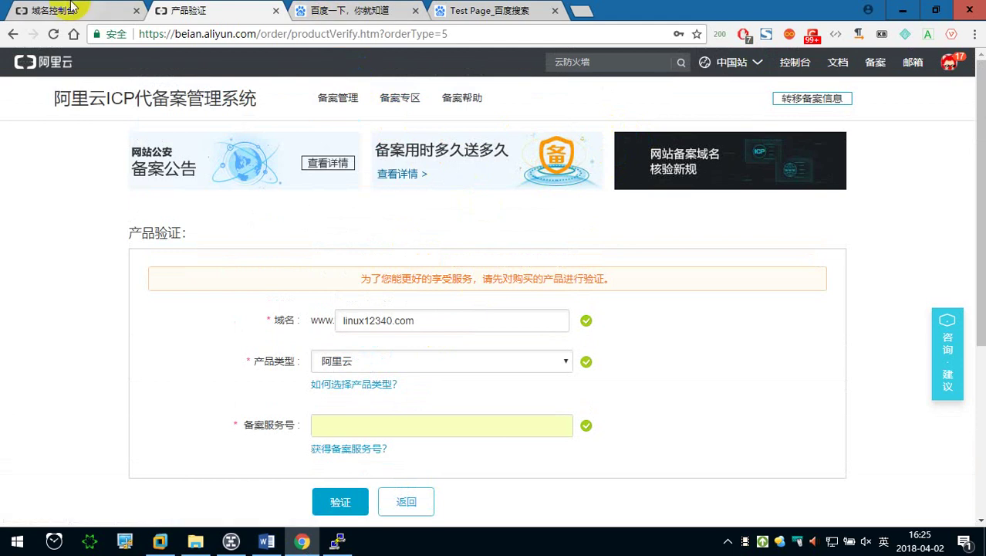
pyautogui.click(77, 10)
pyautogui.moveTo(642, 62)
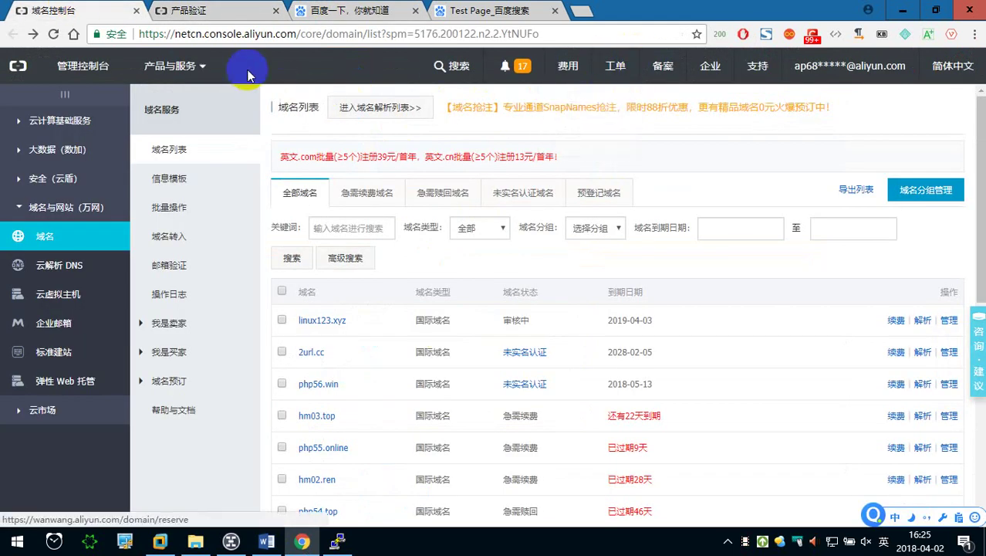
pyautogui.moveTo(668, 77)
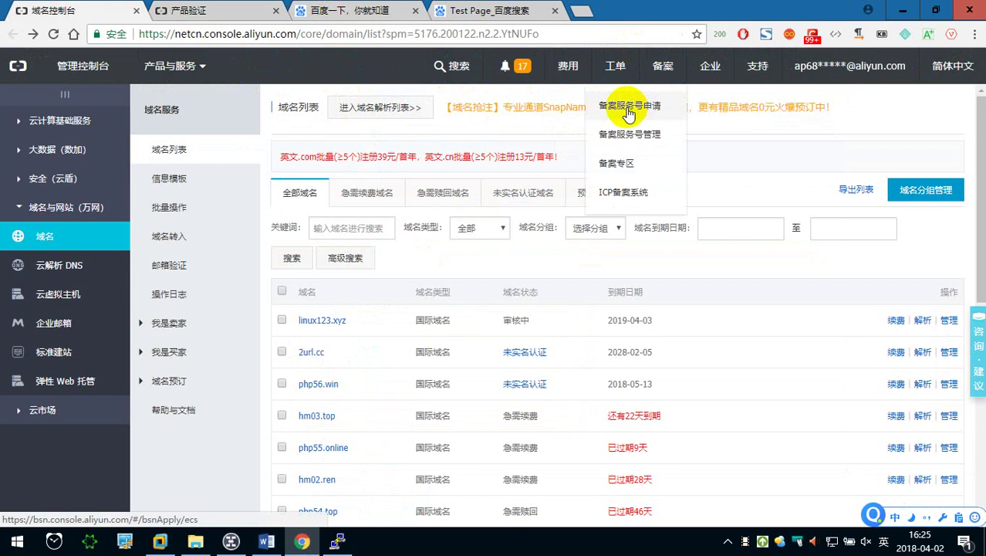
# Screenshot the 备案 menu with red boxes on 备案 and 备案服务号申请, then open 备案服务号申请
pyautogui.hotkey('ctrl', 'alt', 'a')
pyautogui.moveTo(408, 46); pyautogui.dragTo(805, 141)
pyautogui.click(548, 153)
pyautogui.moveTo(590, 92); pyautogui.dragTo(677, 119)
pyautogui.moveTo(640, 56); pyautogui.dragTo(683, 81)
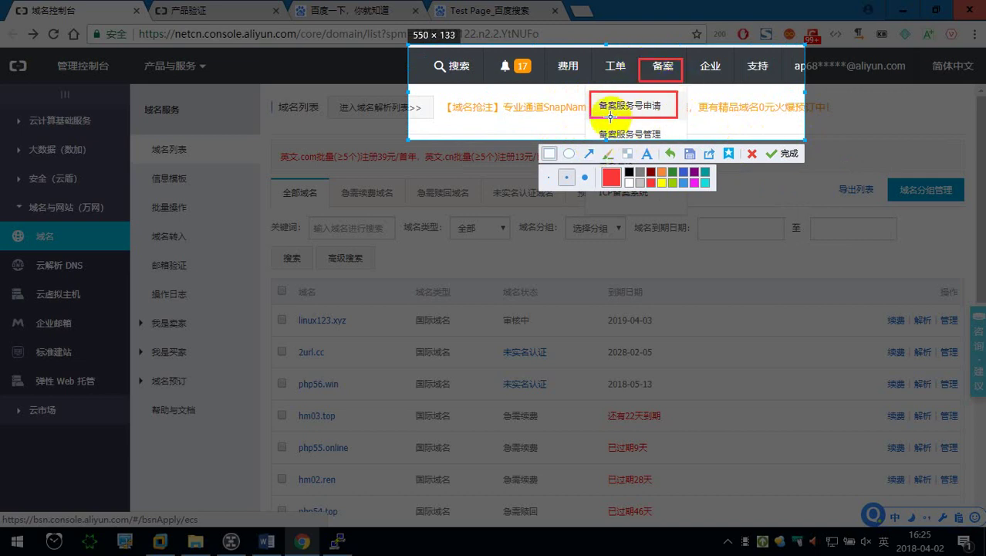
pyautogui.click(588, 153)
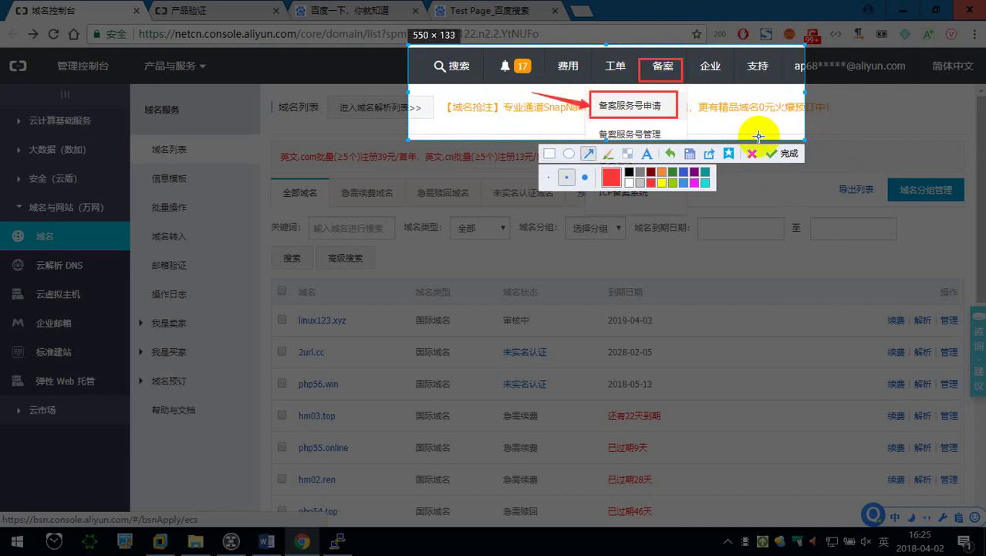
pyautogui.click(768, 150)
pyautogui.click(632, 105)
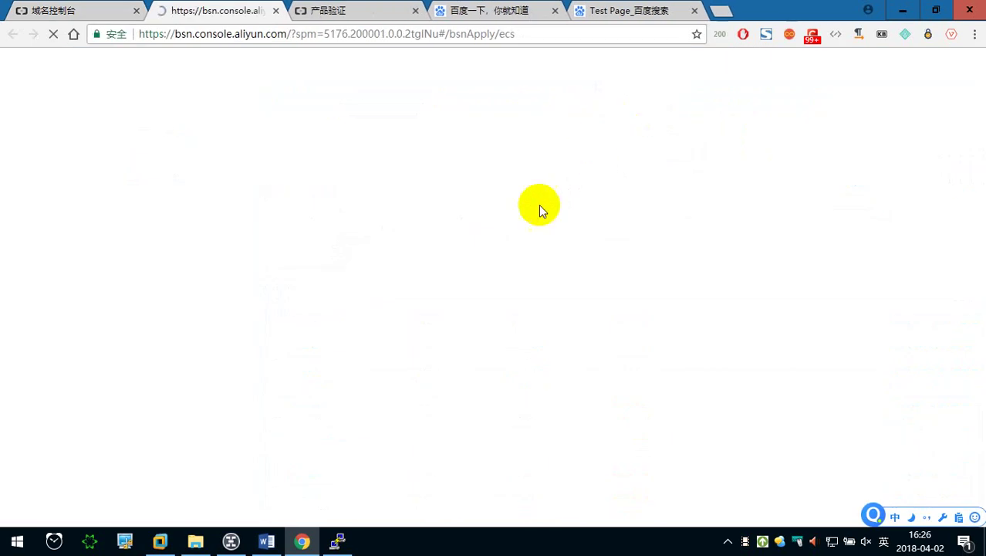
# Scroll through the Word notes, then return to the ECS instance list in Chrome
pyautogui.click(263, 540)
pyautogui.scroll(-5, 377, 443)
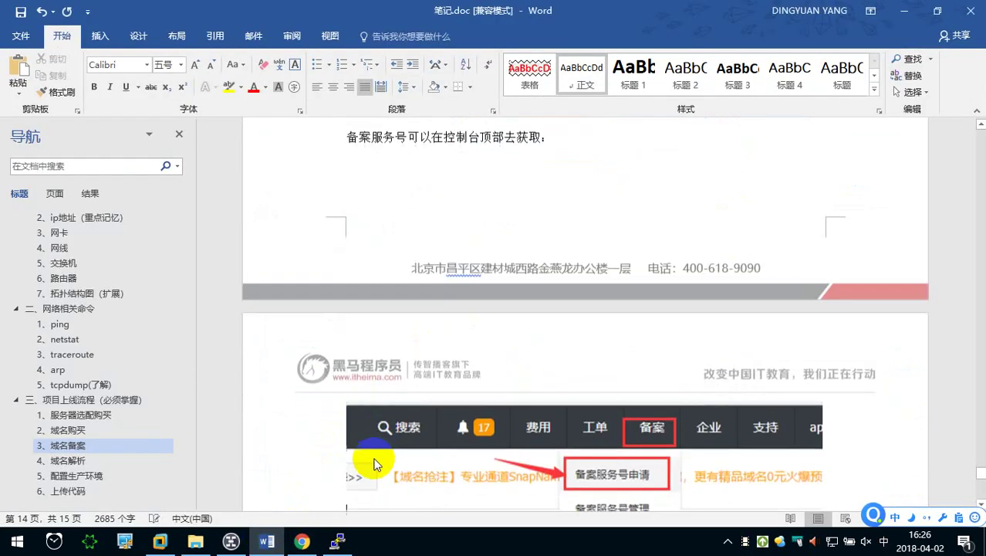
pyautogui.scroll(-3, 377, 442)
pyautogui.click(302, 540)
pyautogui.scroll(-1, 451, 339)
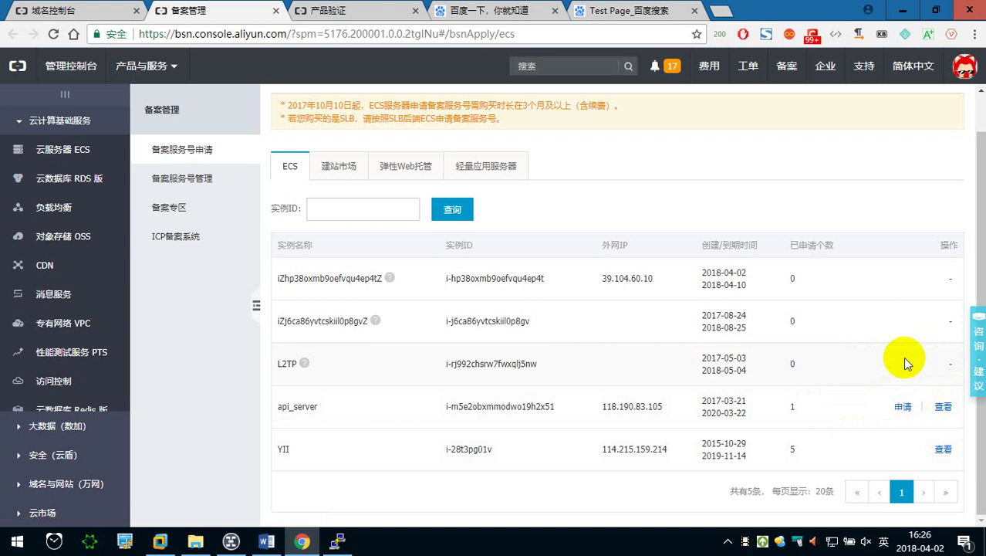
# Check the creation and expiry dates of the listed ECS instances
pyautogui.moveTo(711, 371); pyautogui.dragTo(746, 371)
pyautogui.click(743, 364)
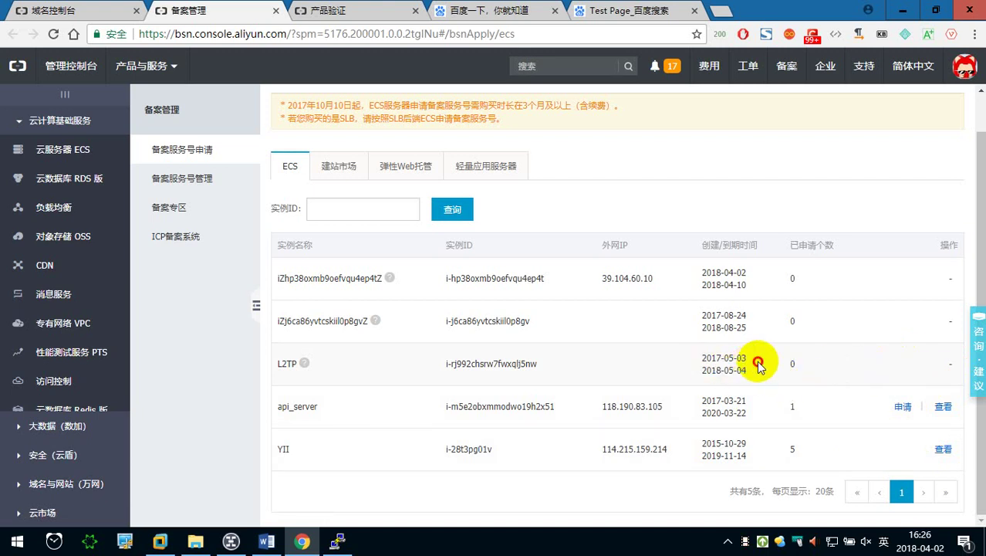
pyautogui.moveTo(748, 327); pyautogui.dragTo(700, 332)
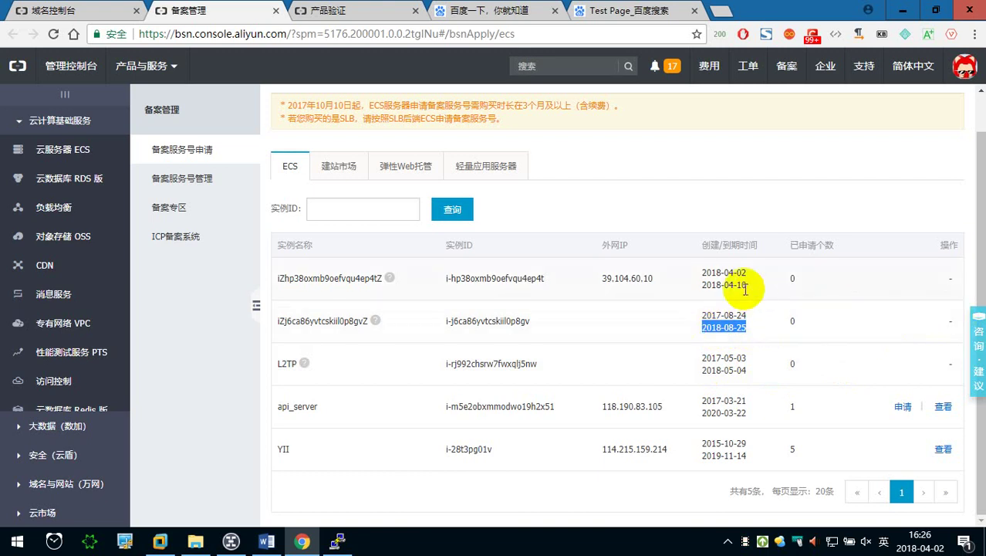
pyautogui.moveTo(745, 290); pyautogui.dragTo(682, 291)
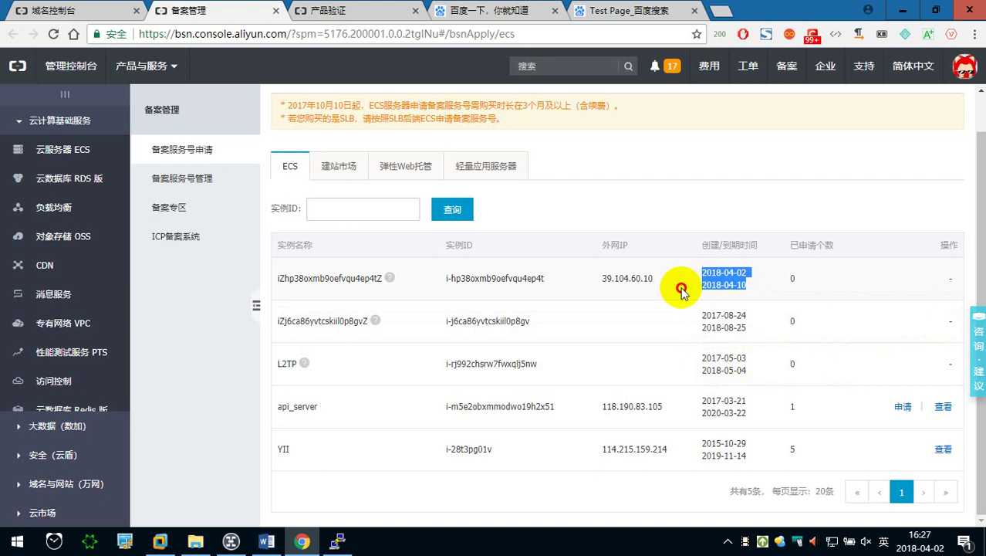
pyautogui.click(951, 278)
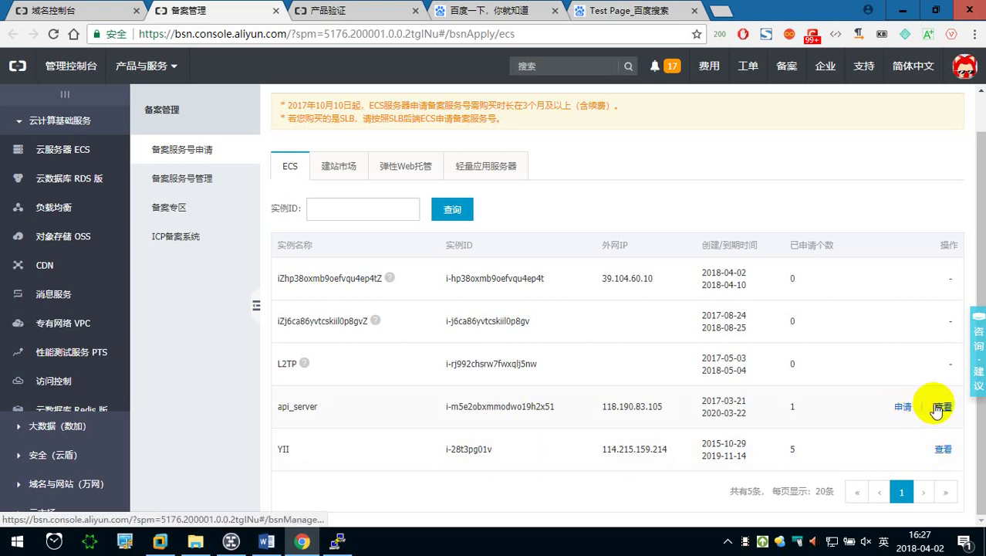
# Copy the api_server instance's 备案服务号 and go back to the verification form
pyautogui.click(941, 407)
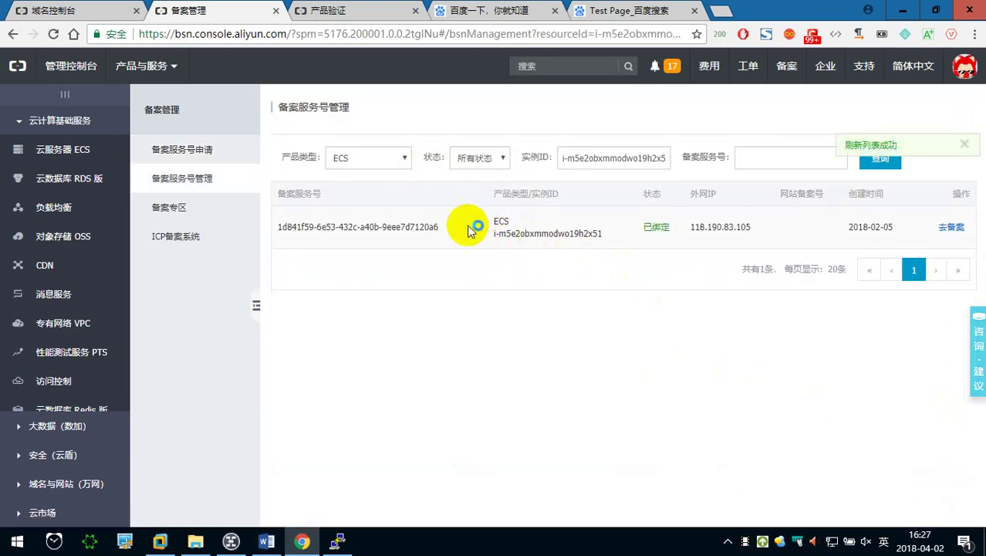
pyautogui.moveTo(448, 227); pyautogui.dragTo(277, 230)
pyautogui.hotkey('ctrl', 'c')
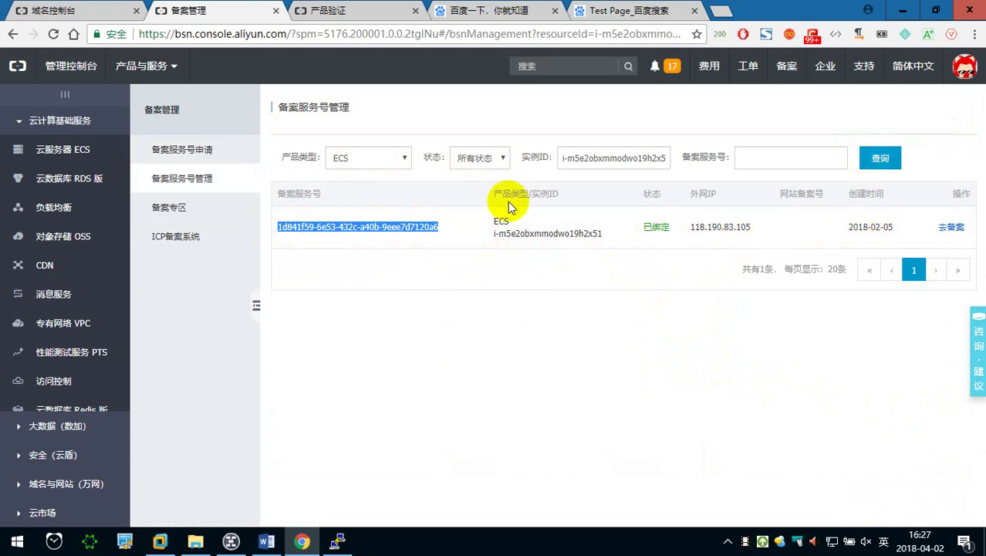
pyautogui.click(372, 9)
# Paste the copied service number into the 备案服务号 field so it validates
pyautogui.click(398, 426)
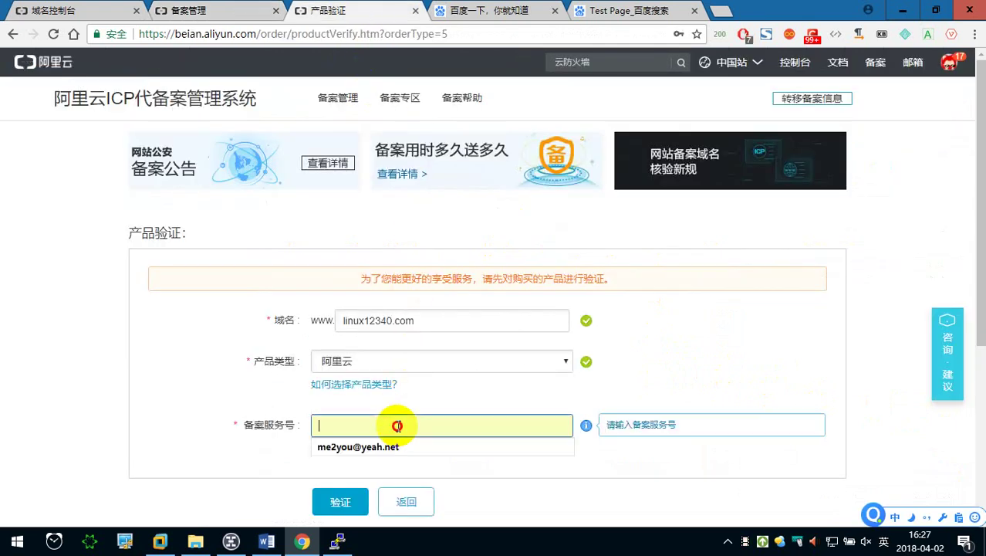
pyautogui.hotkey('ctrl', 'v')
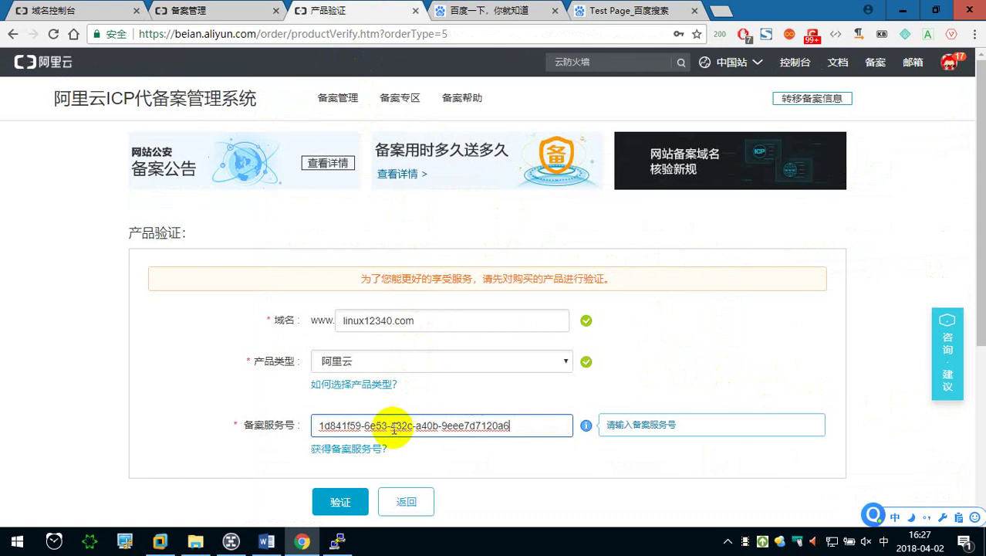
pyautogui.click(217, 471)
pyautogui.scroll(-1, 217, 471)
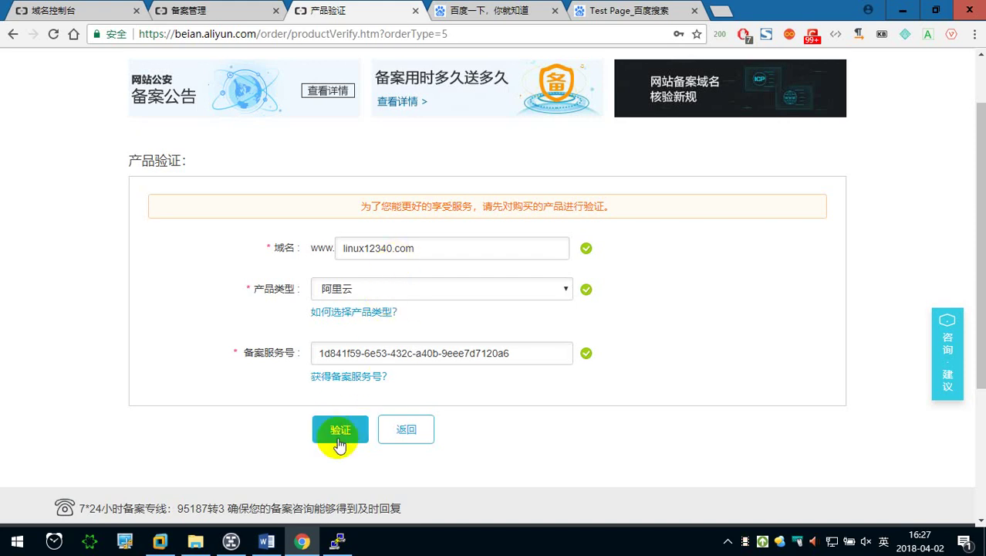
pyautogui.scroll(-2, 236, 376)
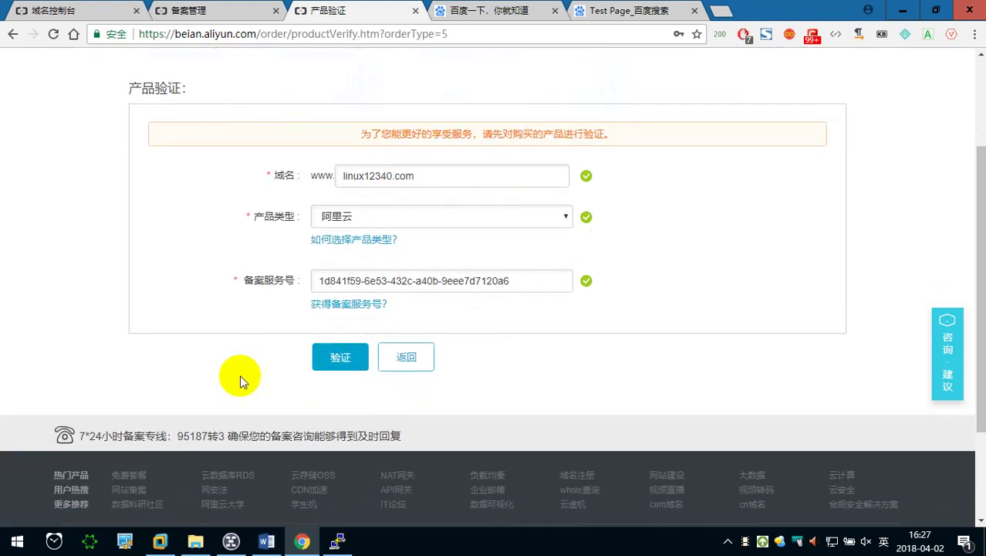
# Screenshot the completed verification form with a red arrow pointing at 验证
pyautogui.hotkey('ctrl', 'alt', 'a')
pyautogui.moveTo(192, 154); pyautogui.dragTo(701, 379)
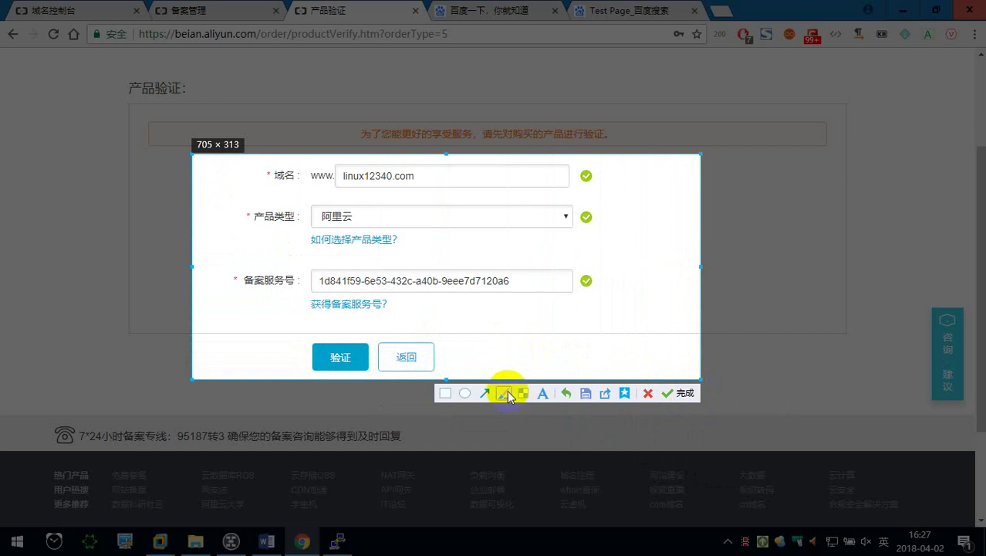
pyautogui.click(485, 393)
pyautogui.moveTo(266, 320); pyautogui.dragTo(321, 351)
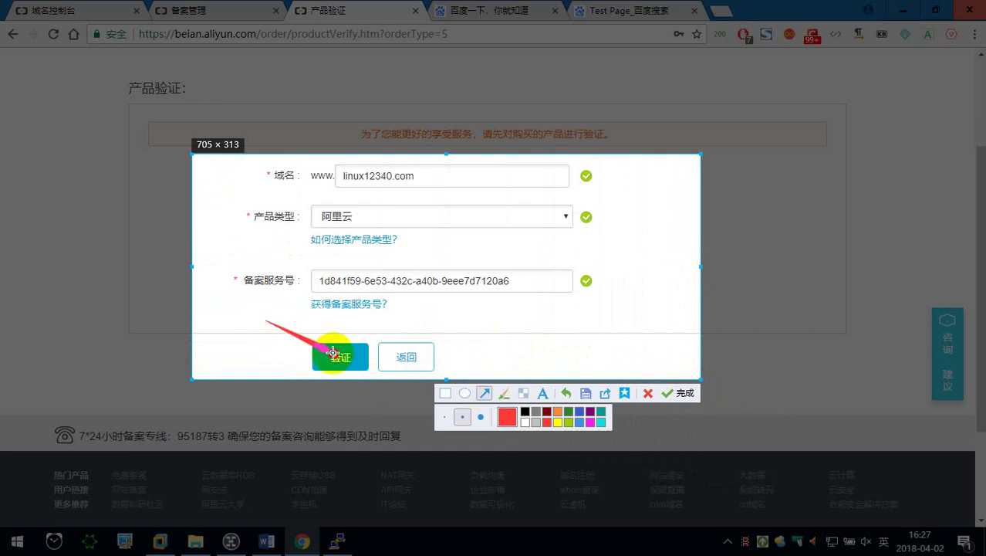
pyautogui.click(645, 393)
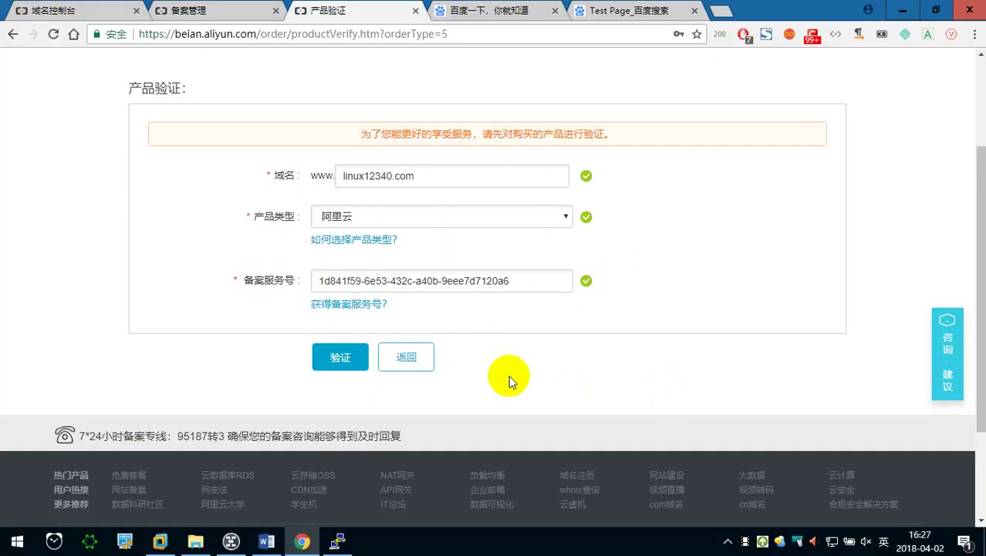
pyautogui.click(266, 540)
# Add a note to continue filling in after obtaining the 备案服务号, then paste the form screenshot
pyautogui.scroll(-2, 408, 381)
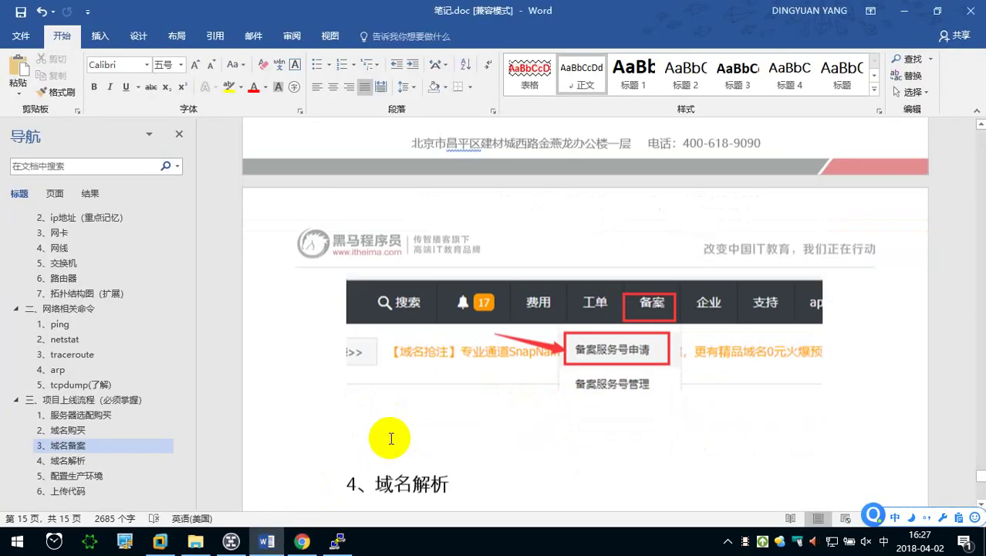
pyautogui.scroll(-1, 407, 381)
pyautogui.click(408, 381)
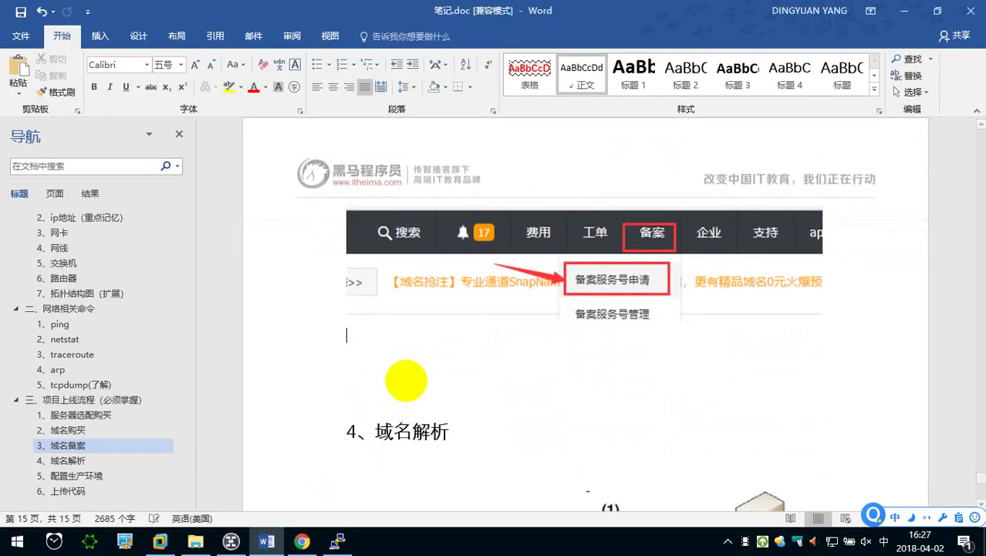
pyautogui.press('Return')
pyautogui.write('shenqing dao beian fuwuh zhih tianxie jixu ')
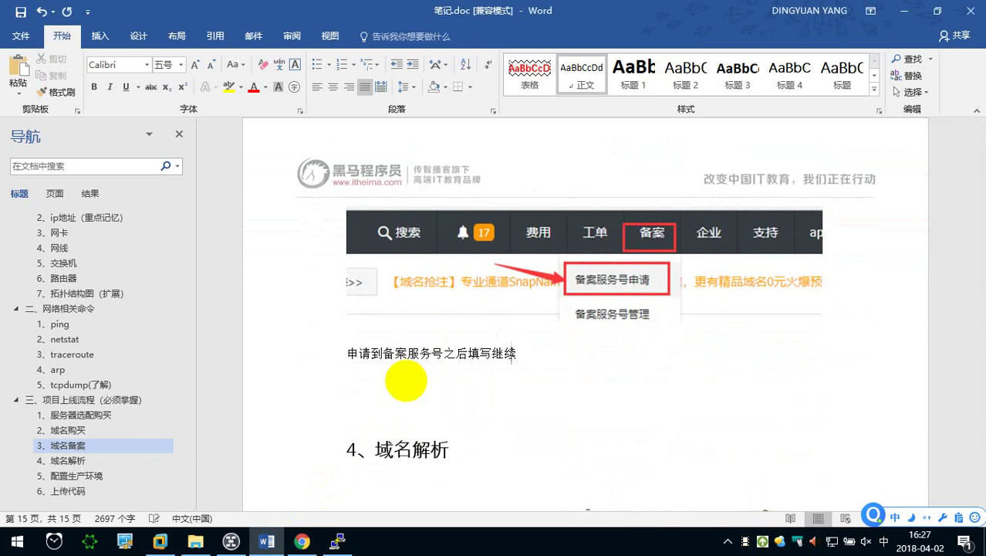
pyautogui.write(':')
pyautogui.press('Return')
pyautogui.hotkey('ctrl', 'v')
# Below the screenshot, start typing the line 会让用户下载一个图片
pyautogui.scroll(-1, 403, 381)
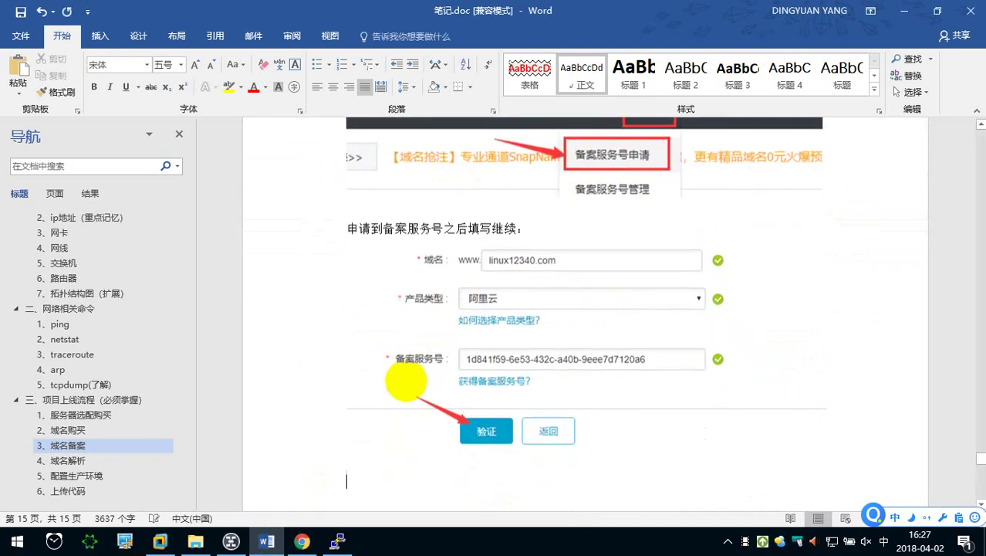
pyautogui.scroll(-2, 433, 343)
pyautogui.write('hui rang o')
pyautogui.press('BackSpace')
pyautogui.write('yonghu tian')
pyautogui.press('BackSpace')
pyautogui.press('BackSpace')
pyautogui.press('BackSpace')
pyautogui.write('xiazai yige tup')
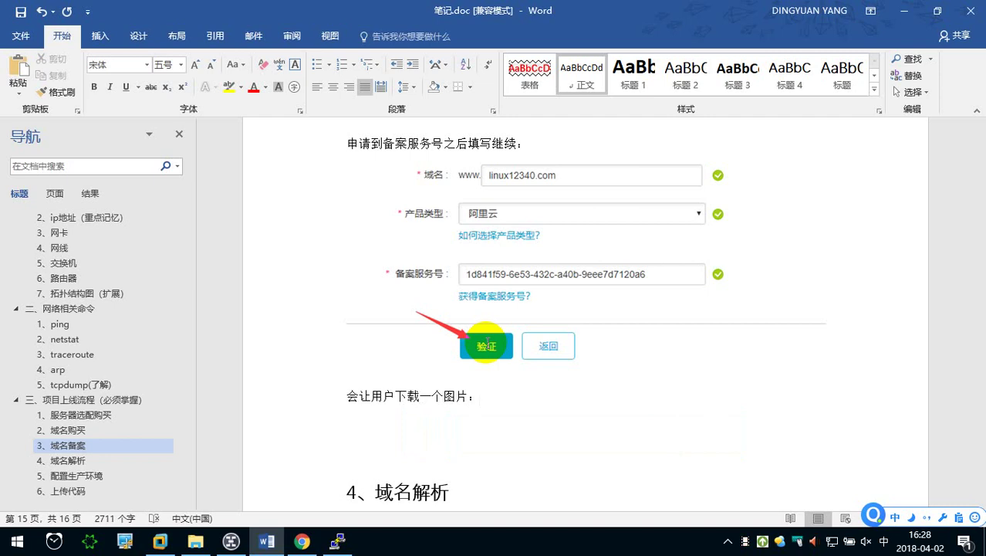
# Finish the note with 网站真实性核验单 and select that name to copy it
pyautogui.write('wangzhan')
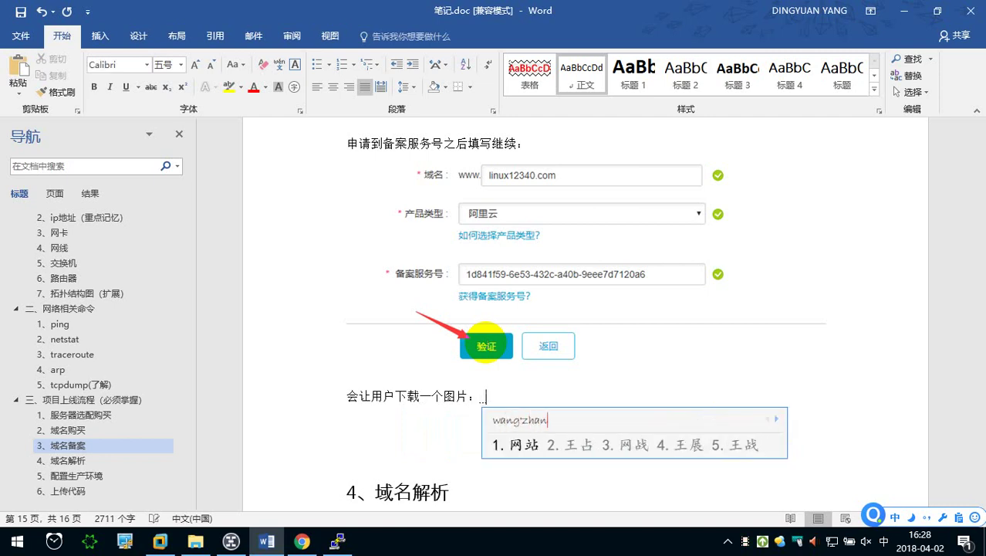
pyautogui.write(' s')
pyautogui.press('BackSpace')
pyautogui.write('zhenshix')
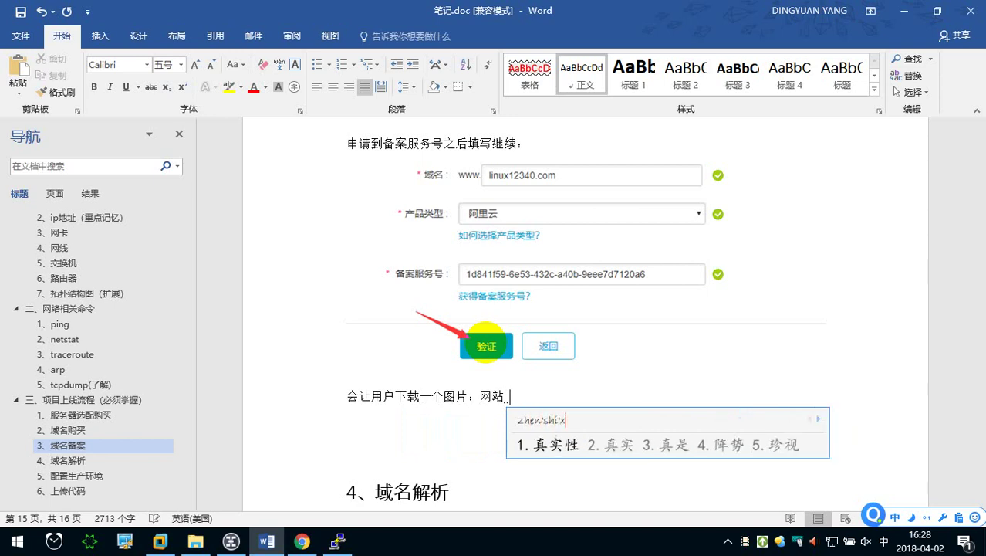
pyautogui.write('ing heyandan')
pyautogui.press('space')
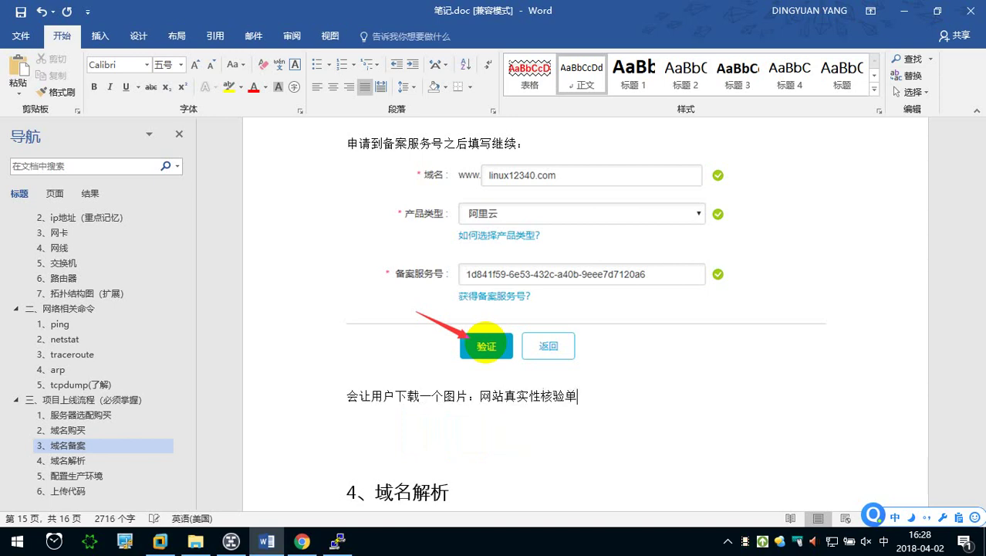
pyautogui.press('Return')
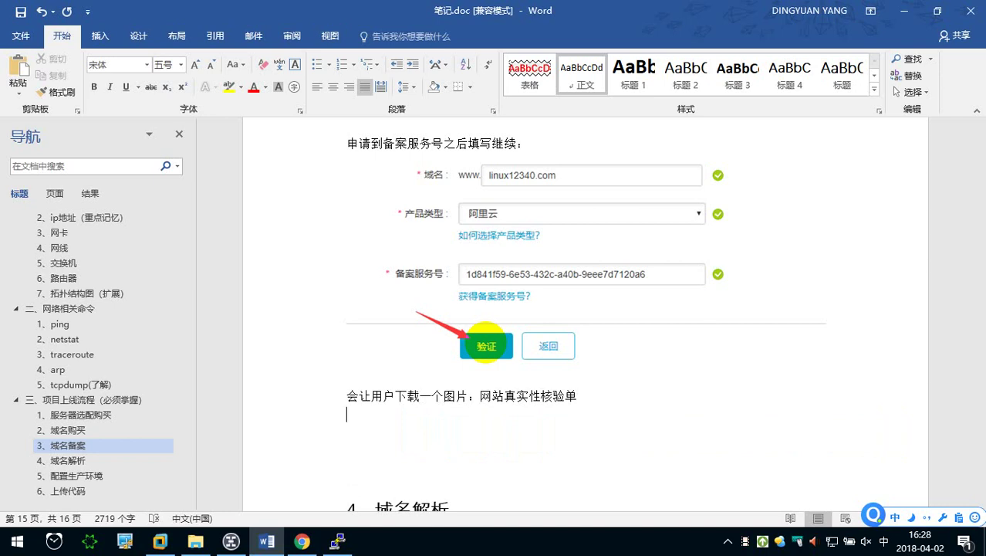
pyautogui.moveTo(479, 395); pyautogui.dragTo(579, 396)
pyautogui.hotkey('ctrl', 'c')
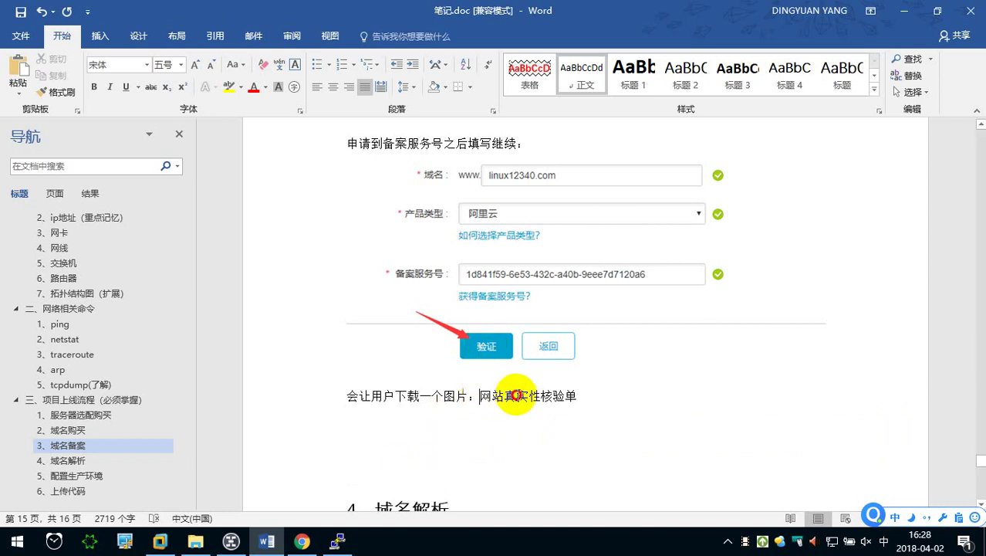
# Search Baidu in Chrome for the pasted term 网站真实性核验单
pyautogui.click(302, 540)
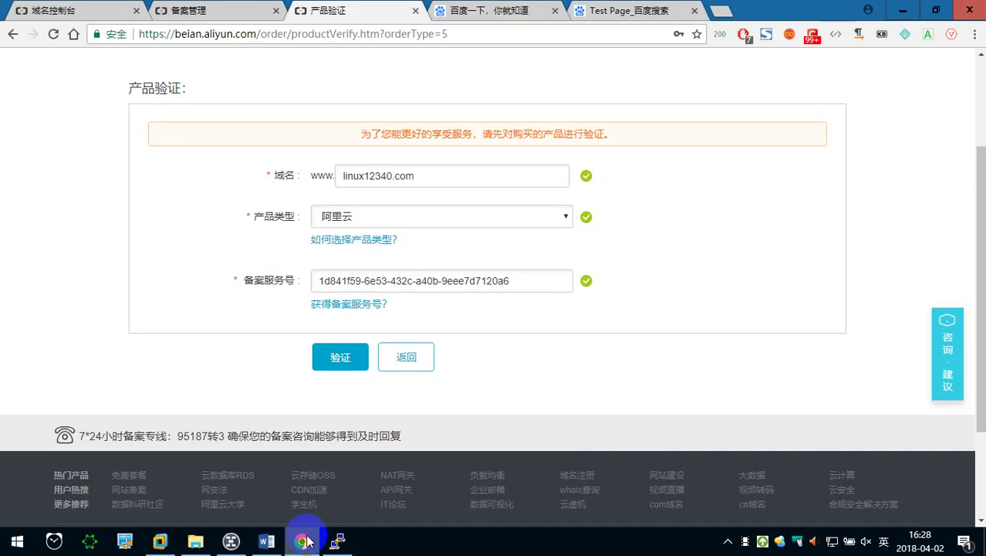
pyautogui.click(463, 11)
pyautogui.hotkey('ctrl', 'v')
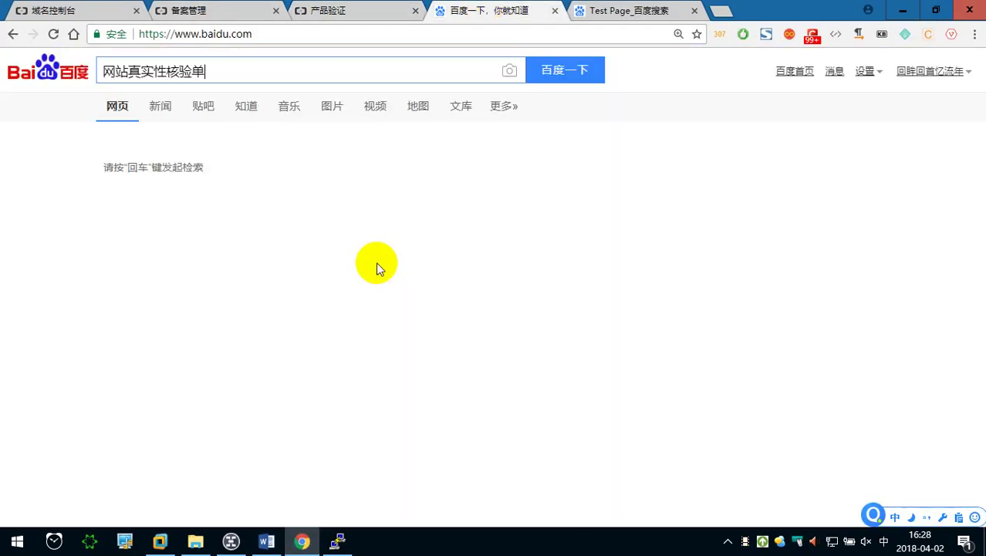
pyautogui.press('Return')
# Open the 怎样填写 Baidu Zhidao answer and enlarge its sample 核验单 form image
pyautogui.scroll(-1, 278, 294)
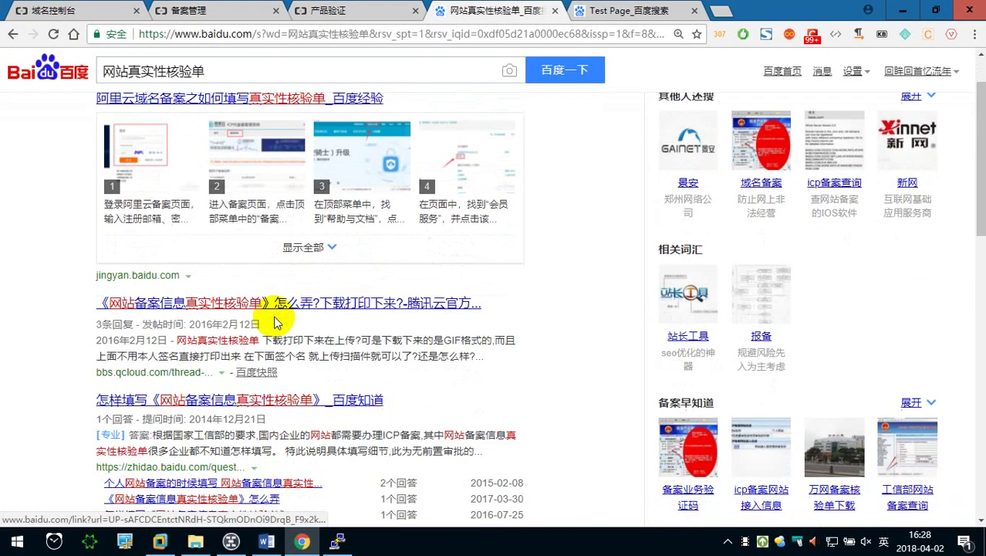
pyautogui.scroll(-1, 280, 313)
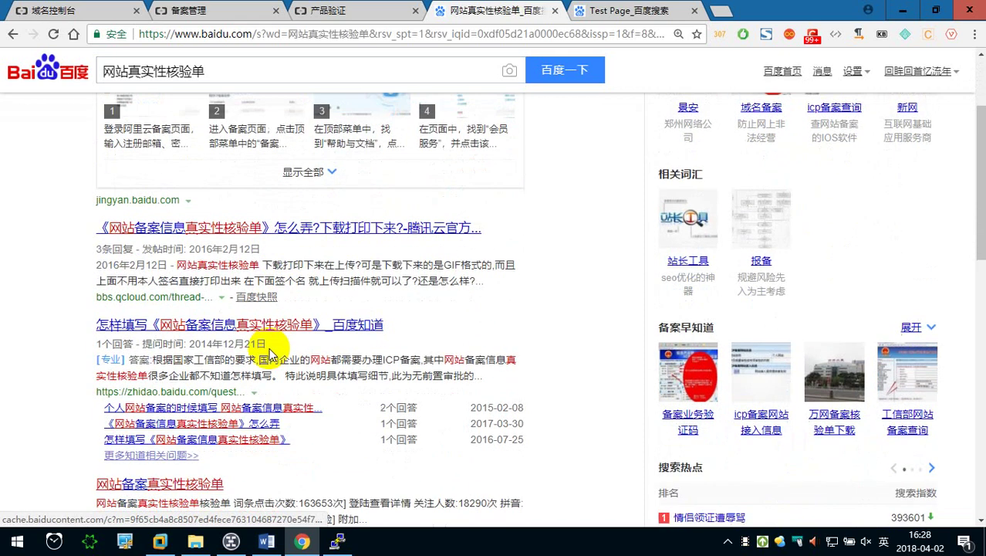
pyautogui.click(288, 330)
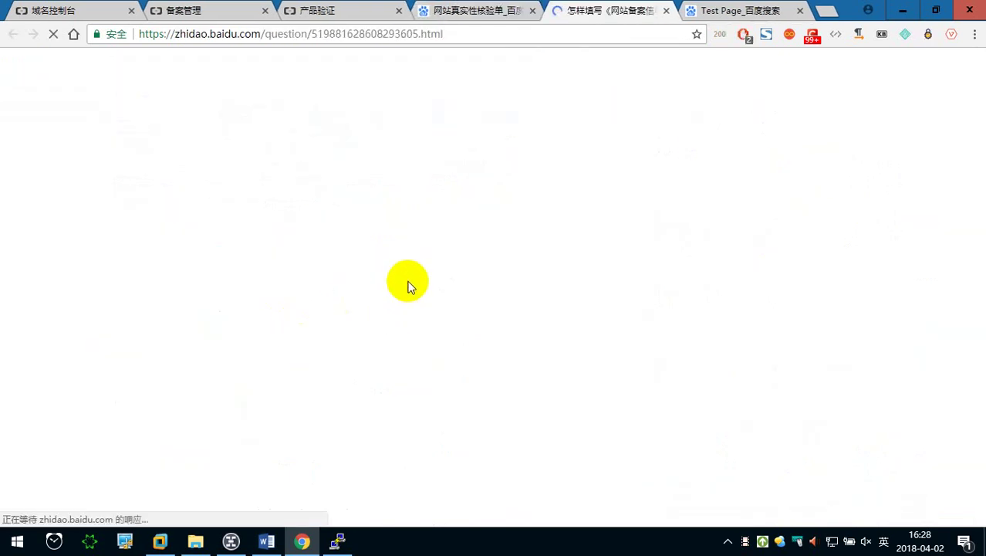
pyautogui.scroll(-4, 371, 277)
pyautogui.scroll(-3, 320, 292)
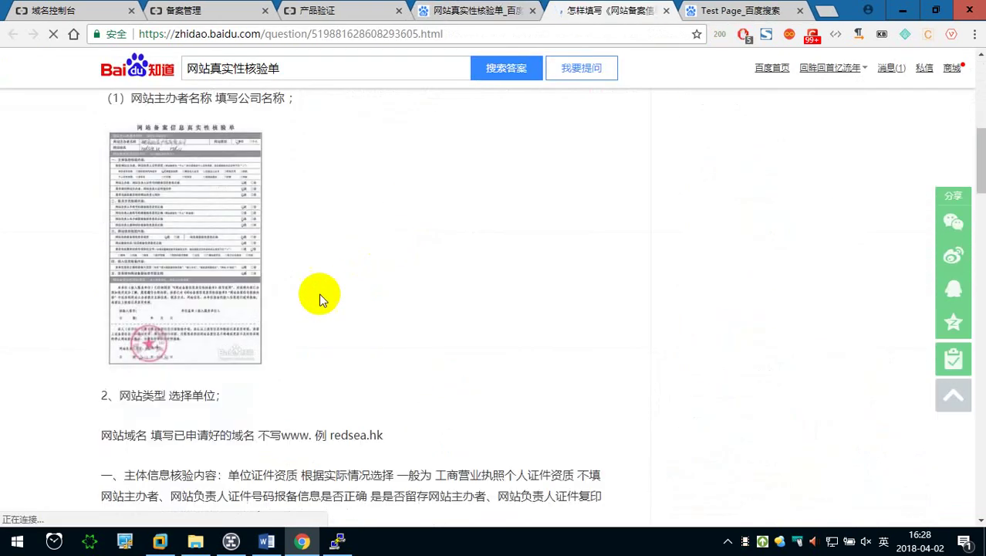
pyautogui.click(193, 232)
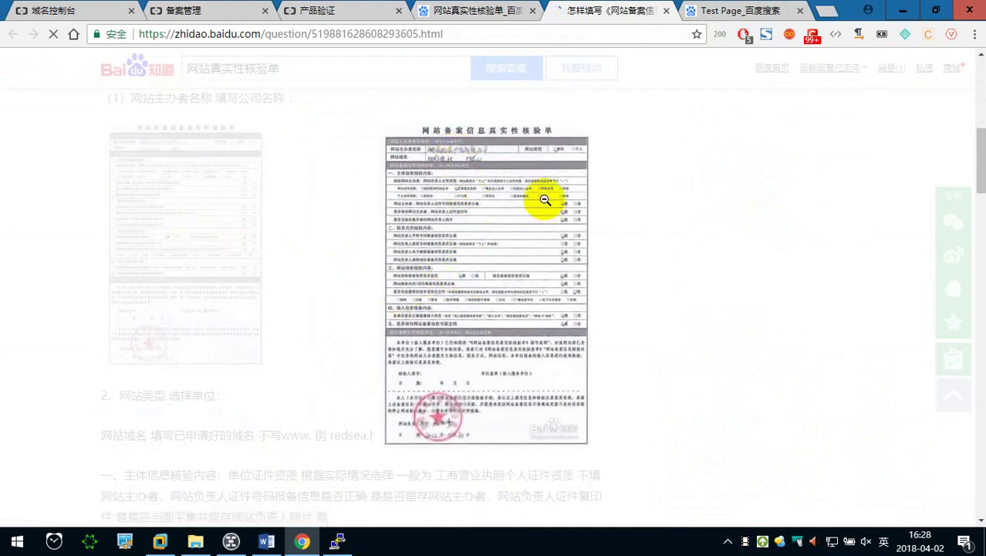
# Start a Ctrl+Alt+A capture of the form's top rows, cancel it, and go back to Word
pyautogui.hotkey('ctrl', 'alt', 'a')
pyautogui.moveTo(387, 135); pyautogui.dragTo(587, 164)
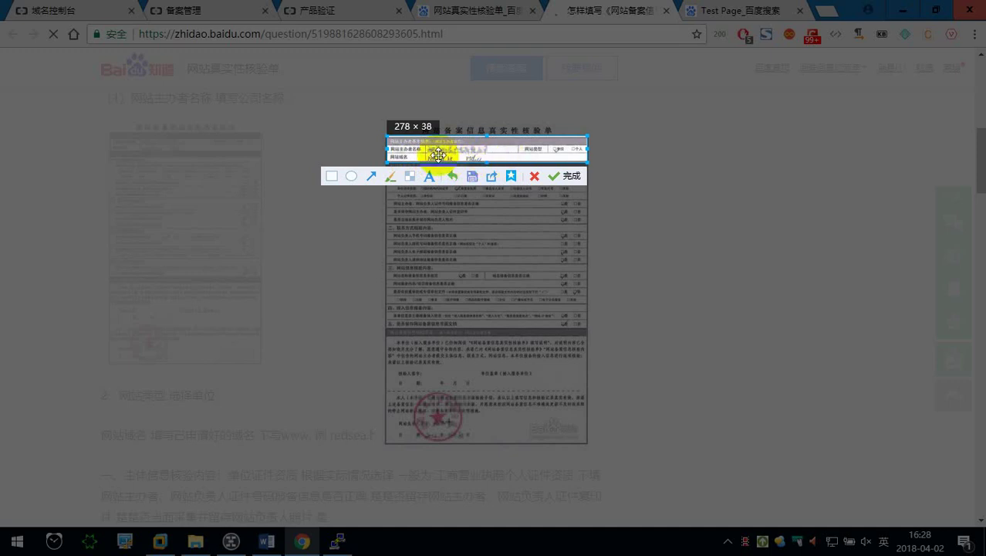
pyautogui.click(536, 176)
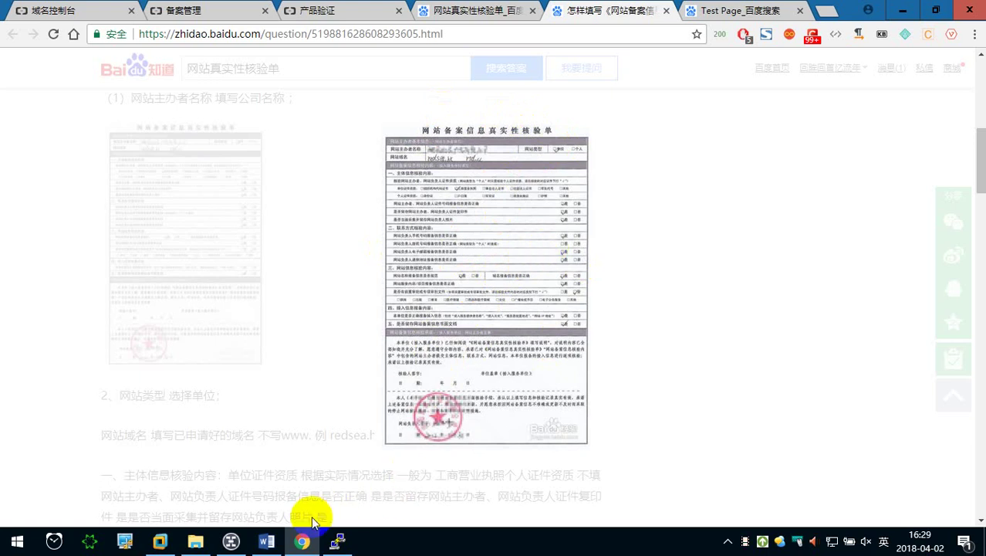
pyautogui.click(266, 541)
# Below the 核验单 sentence, add '下载打印，填写好上传到阿里云备案系统中。'
pyautogui.scroll(-1, 395, 408)
pyautogui.scroll(-1, 395, 408)
pyautogui.click(615, 324)
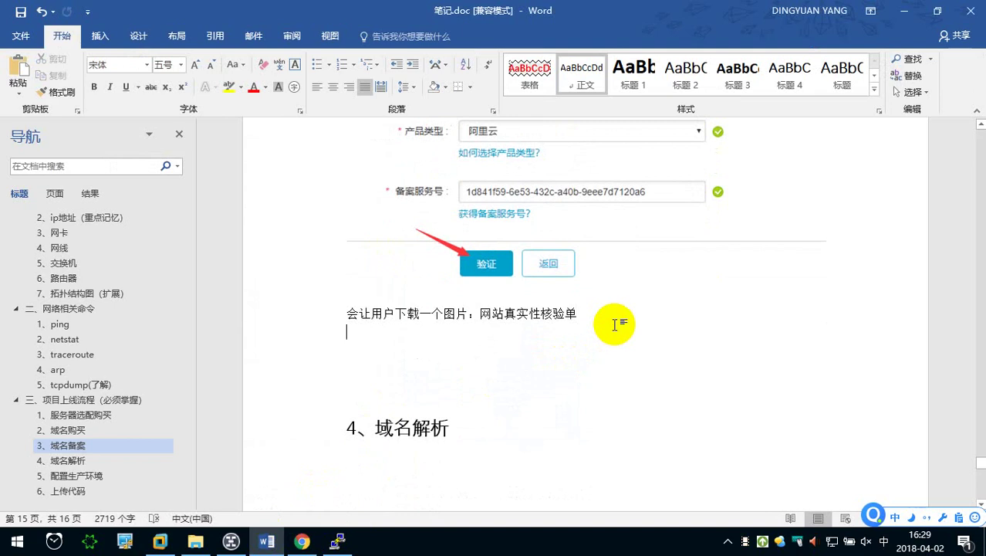
pyautogui.write('xiazai')
pyautogui.press('space')
pyautogui.write('dayin')
pyautogui.press('space')
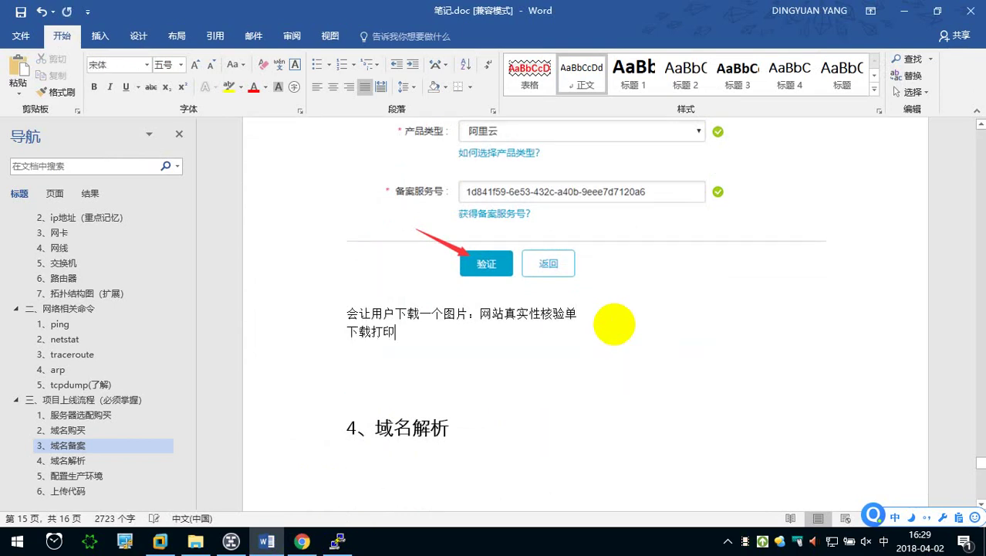
pyautogui.write('，tianxiehao')
pyautogui.press('space')
pyautogui.write('shangchuan')
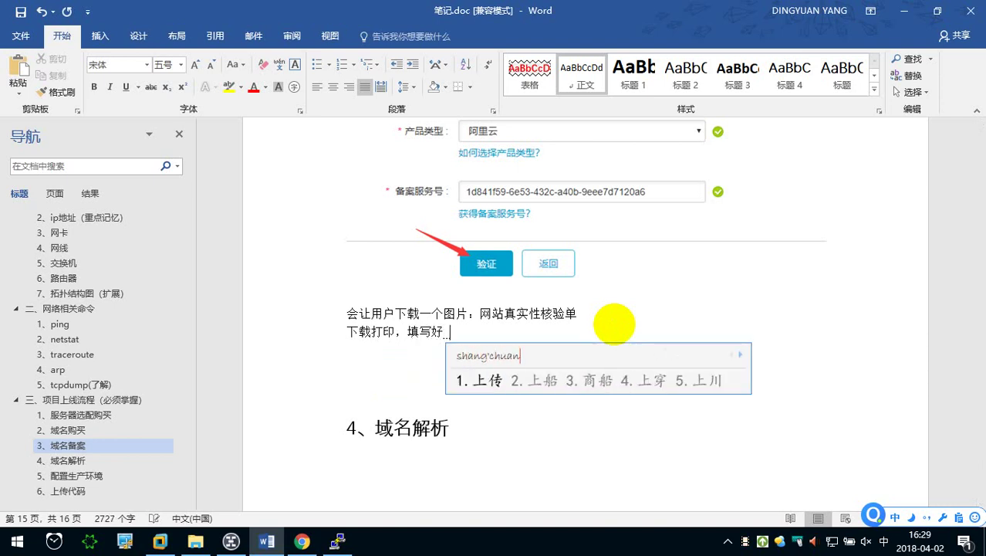
pyautogui.press('space')
pyautogui.write('dao')
pyautogui.press('space')
pyautogui.write('aliyun')
pyautogui.press('space')
pyautogui.write('beian')
pyautogui.press('space')
pyautogui.write('xitong zhong')
pyautogui.press('space')
pyautogui.write('.')
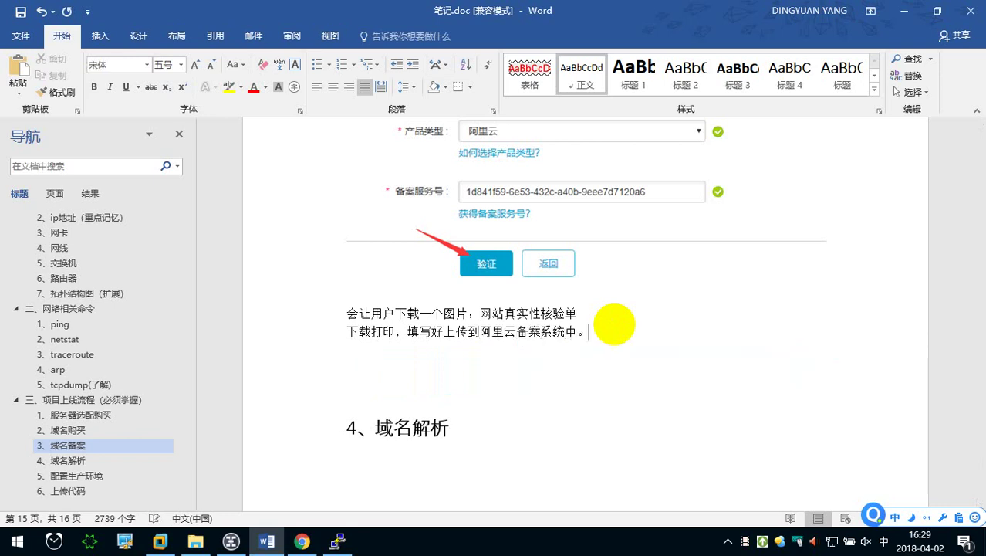
pyautogui.press('Return')
# Add '后面等待初审，初审通过之后继续下一步（初审时间一般1天即可）' and a new line '拍照'
pyautogui.write('hou')
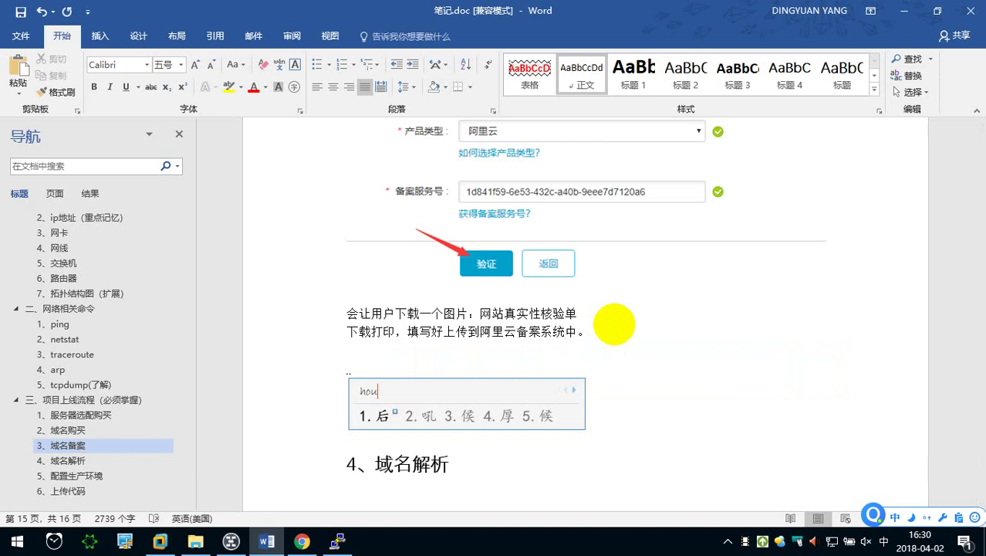
pyautogui.write('mian')
pyautogui.press('space')
pyautogui.write('dengdai')
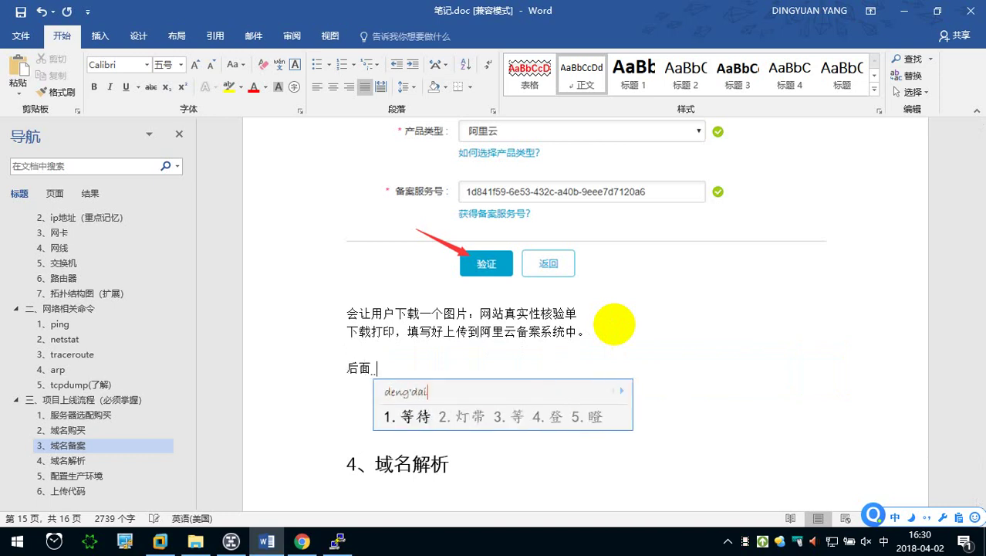
pyautogui.press('space')
pyautogui.write('chushen')
pyautogui.press('space')
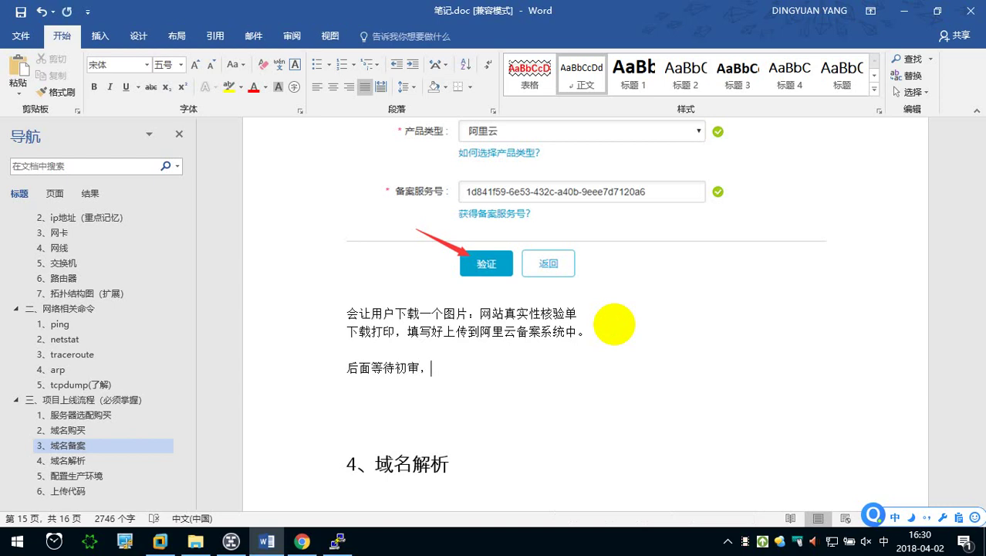
pyautogui.write('chushen ,tongg通过')
pyautogui.write('之后')
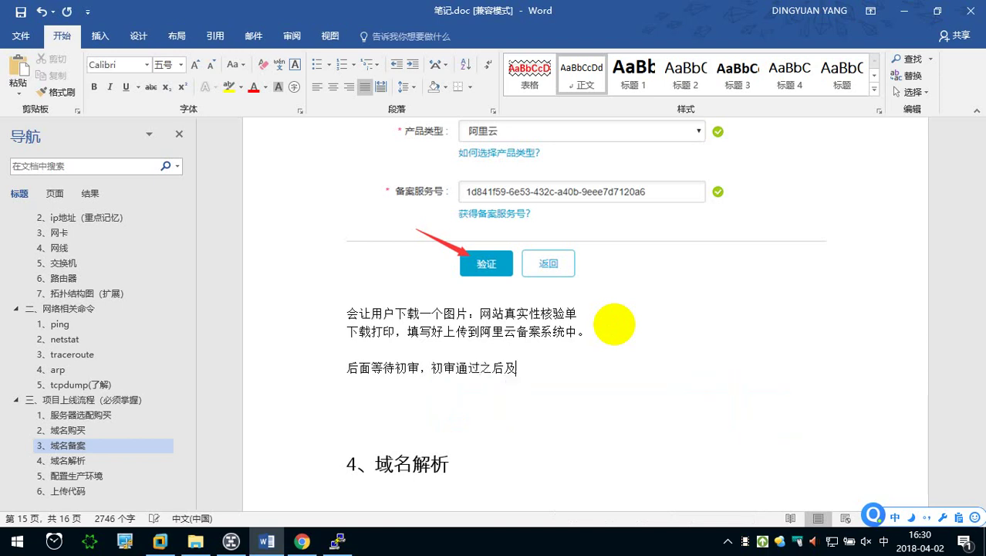
pyautogui.write('继续')
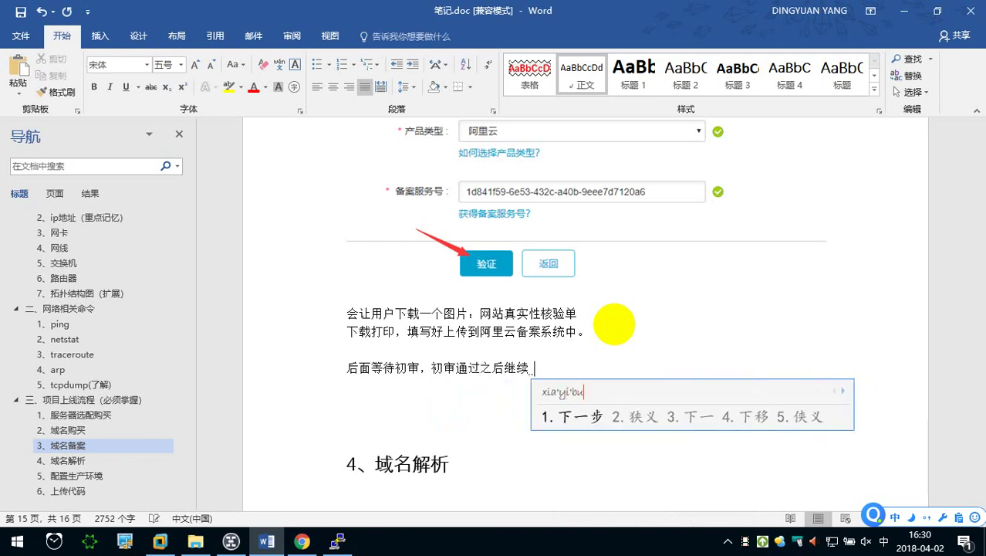
pyautogui.write('下一步')
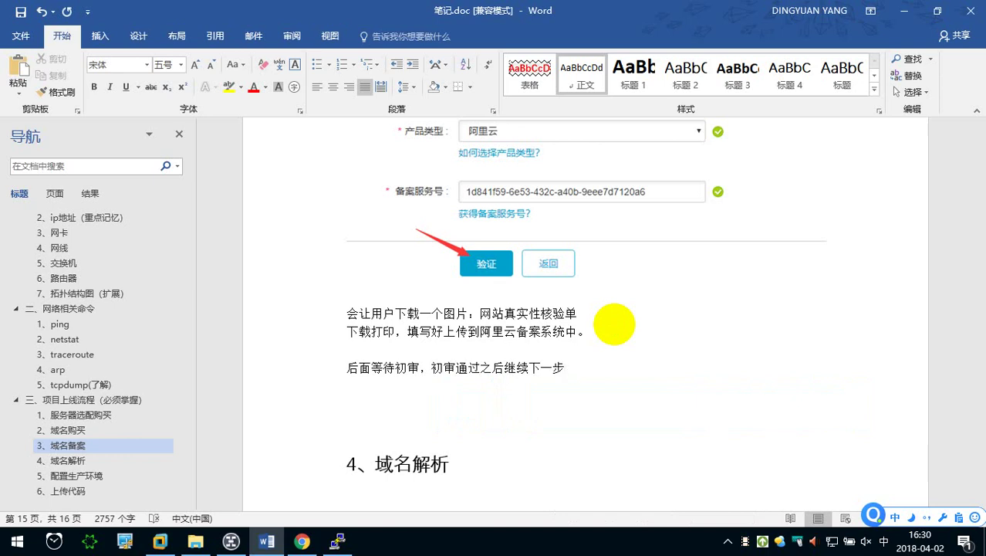
pyautogui.write('()')
pyautogui.press('Left')
pyautogui.write('chus')
pyautogui.write('初审')
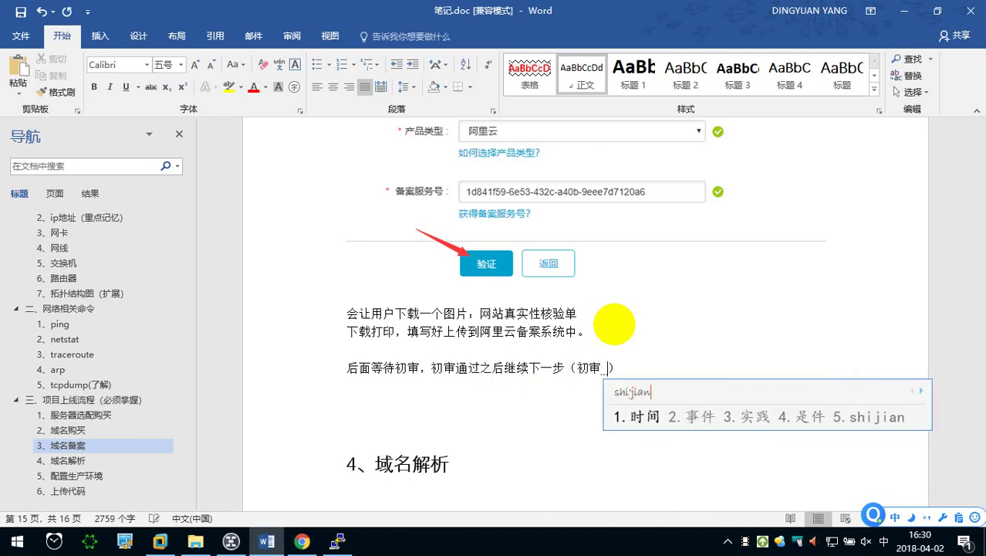
pyautogui.write('时间y')
pyautogui.write('一般1天')
pyautogui.write('即可')
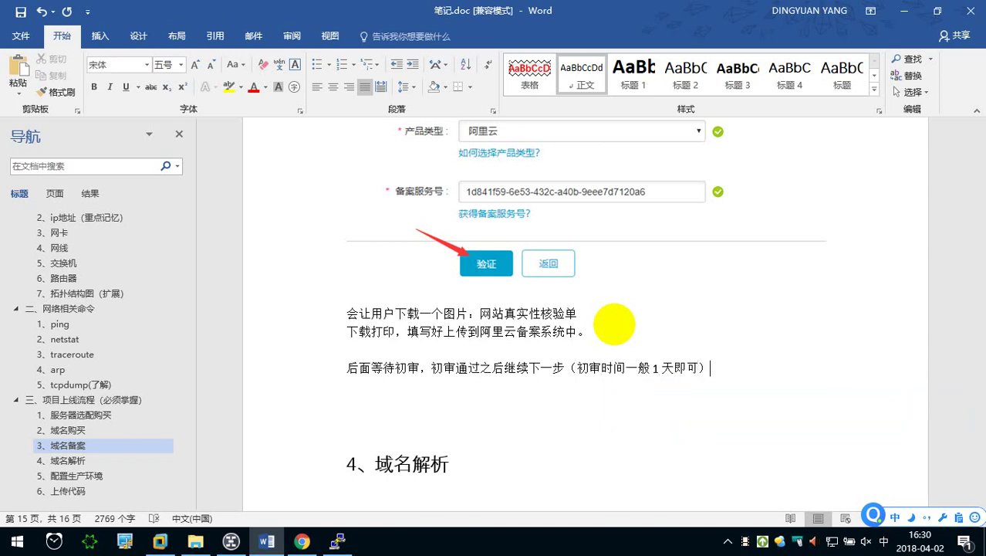
pyautogui.press('Return')
pyautogui.press('Return')
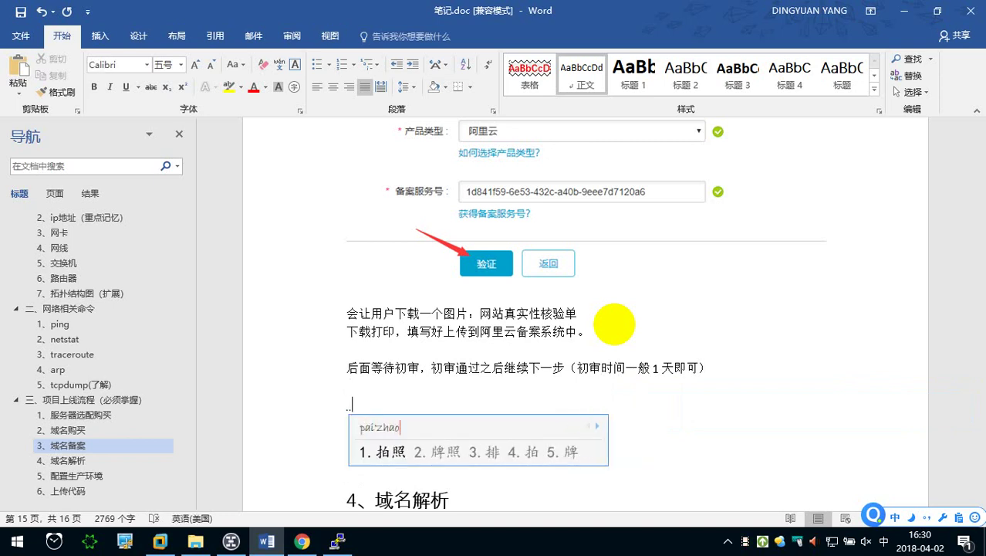
pyautogui.write('拍照')
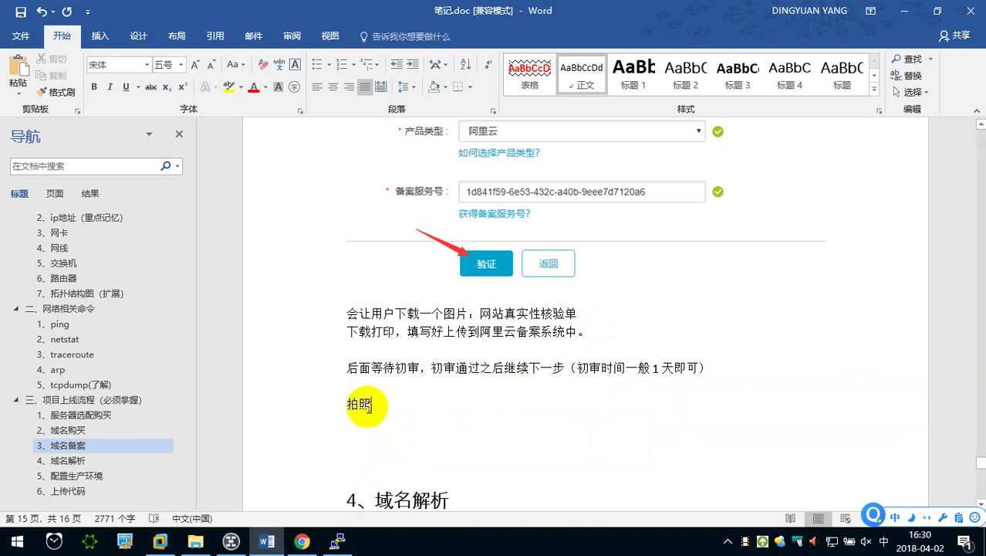
# Replace the Baidu search query with 备案幕布 and run the search
pyautogui.click(302, 540)
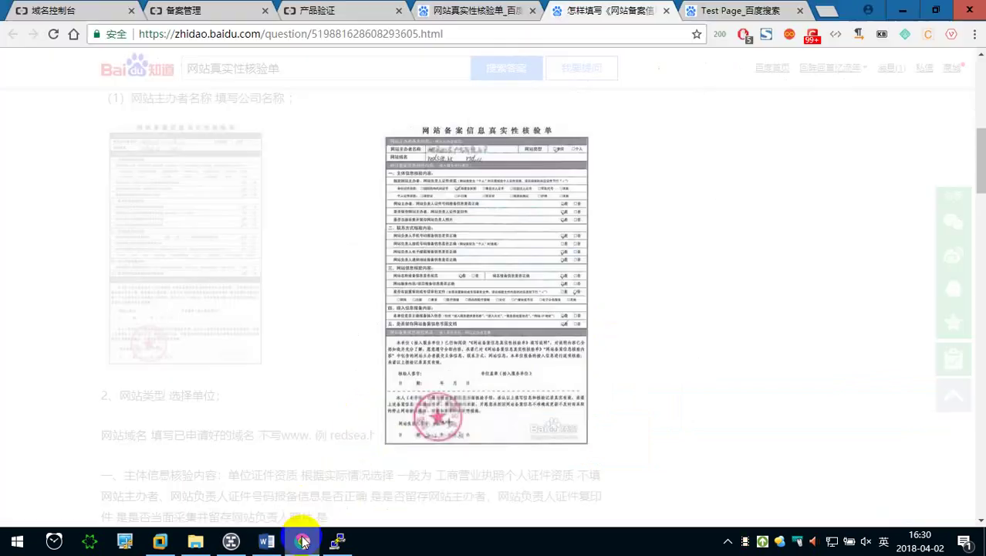
pyautogui.click(476, 8)
pyautogui.moveTo(274, 73); pyautogui.dragTo(2, 86)
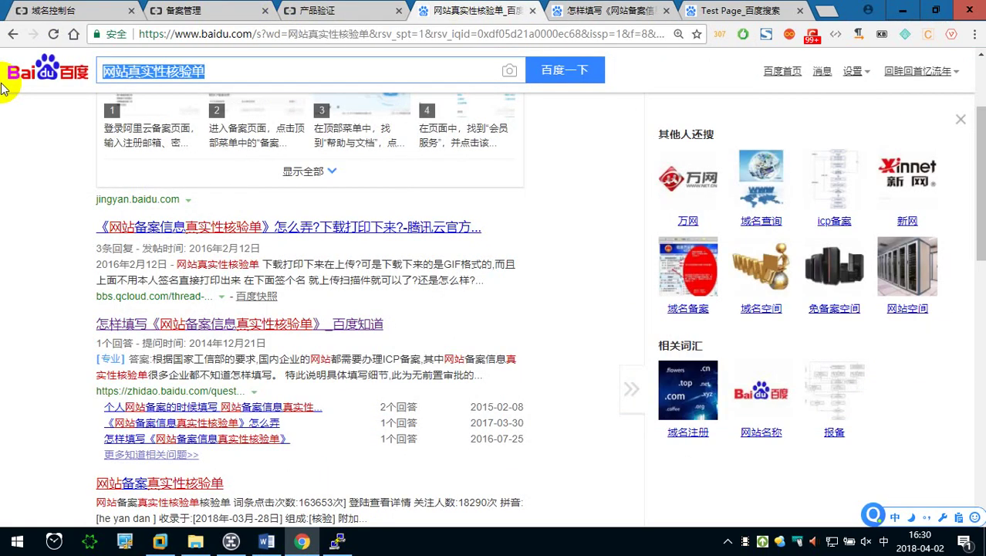
pyautogui.write('beian')
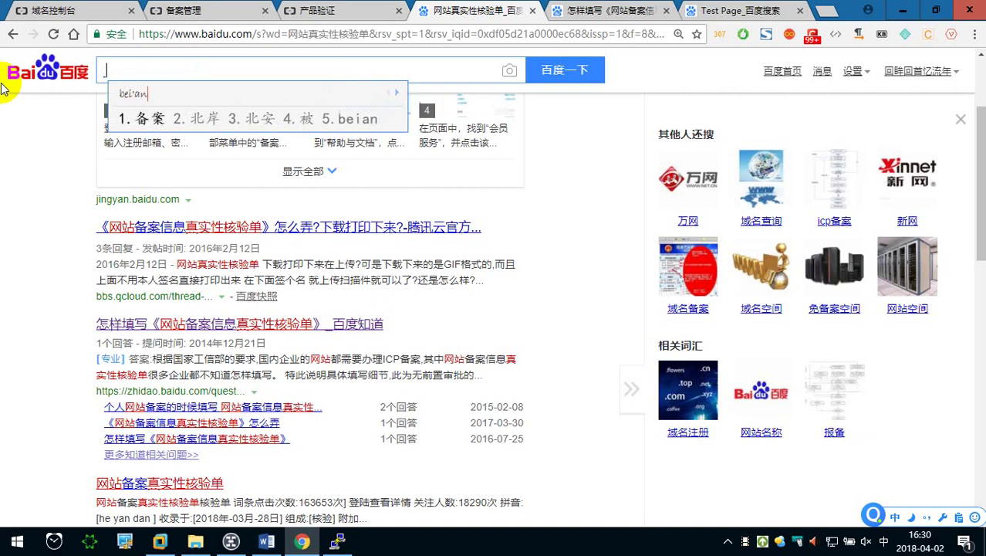
pyautogui.press('space')
pyautogui.write('mubu')
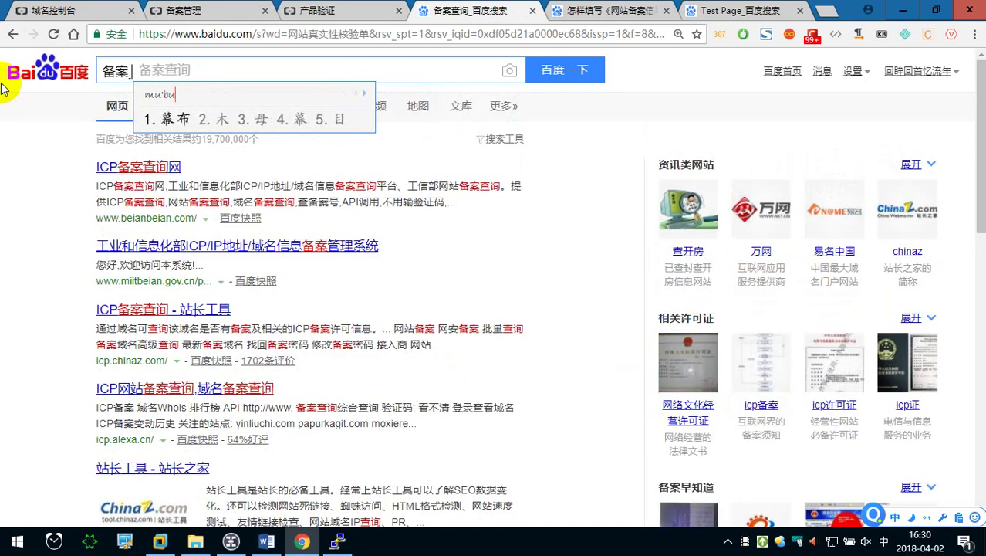
pyautogui.press('space')
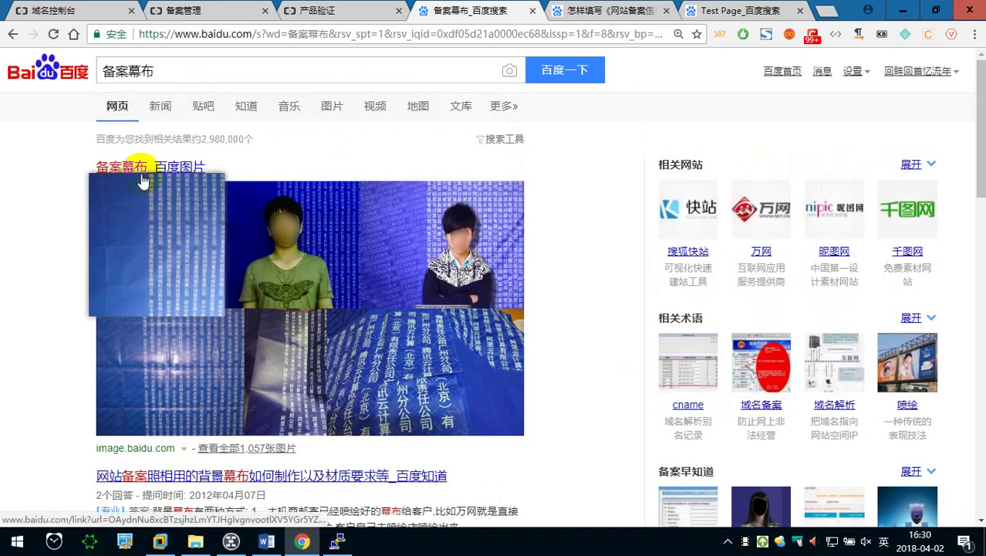
# Open the 百度图片 results, copy the second backdrop photo, and return to Word
pyautogui.click(137, 166)
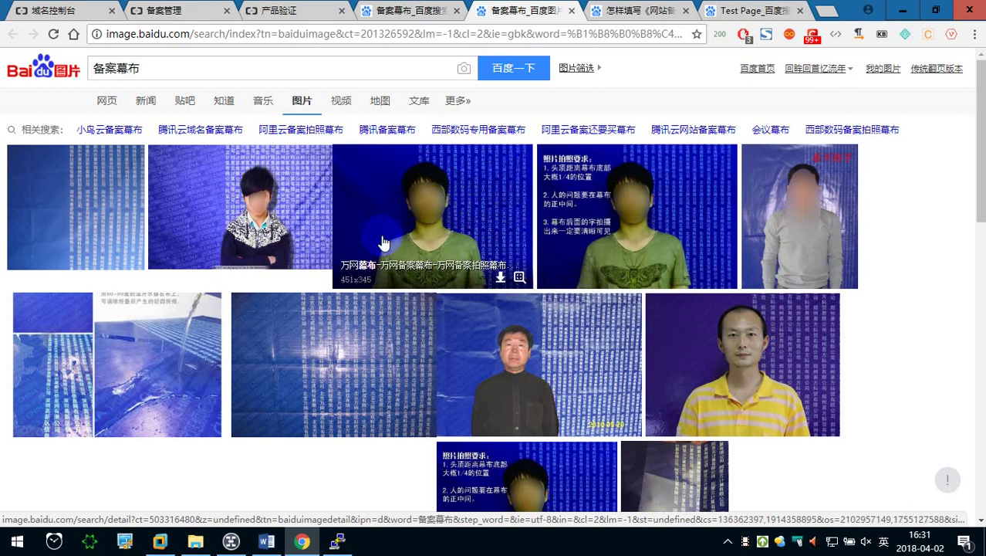
pyautogui.rightClick(256, 198)
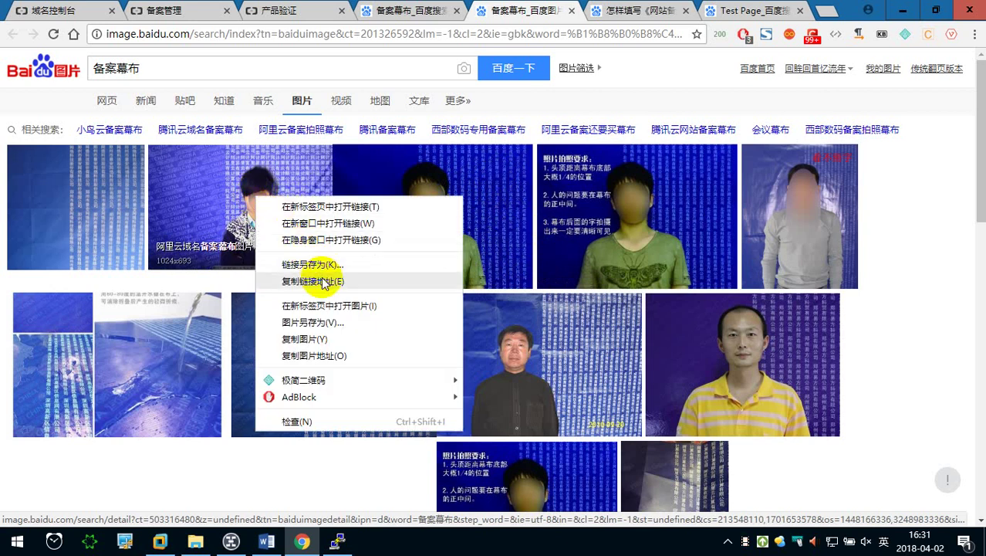
pyautogui.click(330, 339)
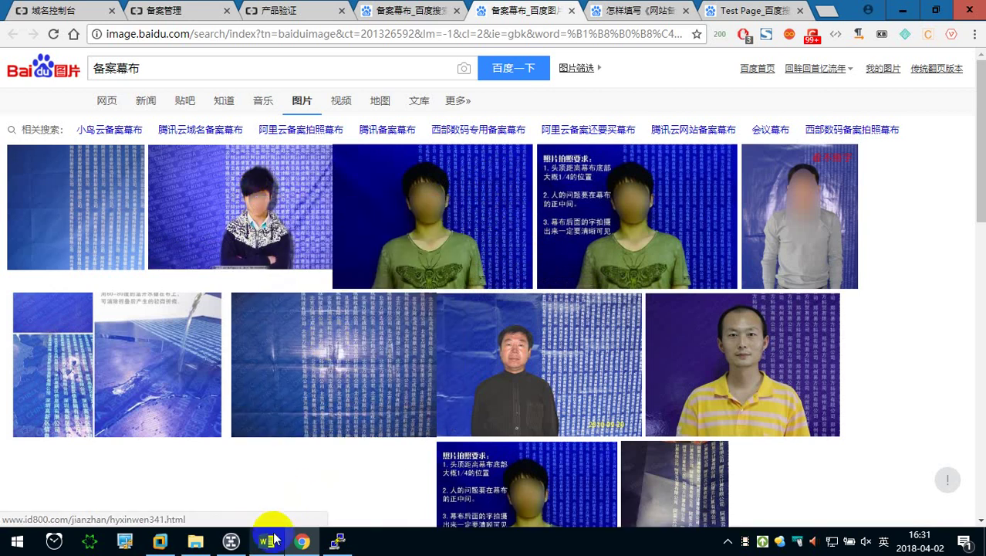
pyautogui.click(266, 541)
pyautogui.scroll(-1, 386, 432)
# Paste a screenshot of the second 备案幕布 backdrop photo on a new line under 拍照
pyautogui.click(374, 339)
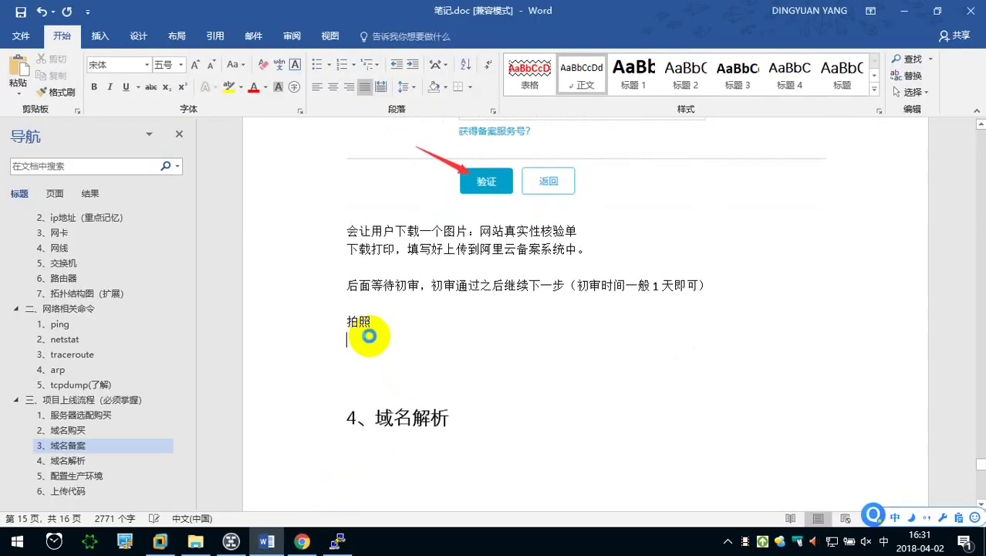
pyautogui.press('Return')
pyautogui.hotkey('ctrl', 'v')
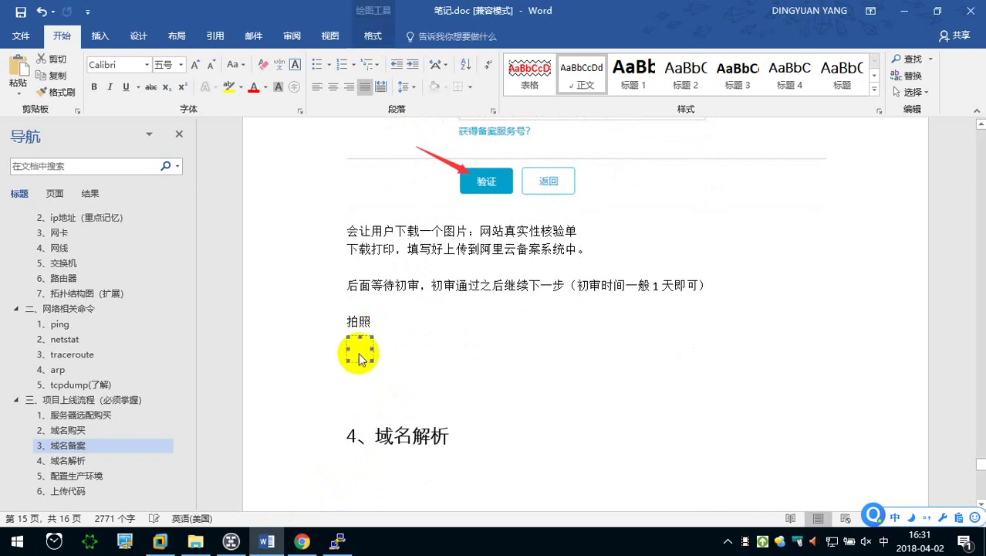
pyautogui.click(301, 541)
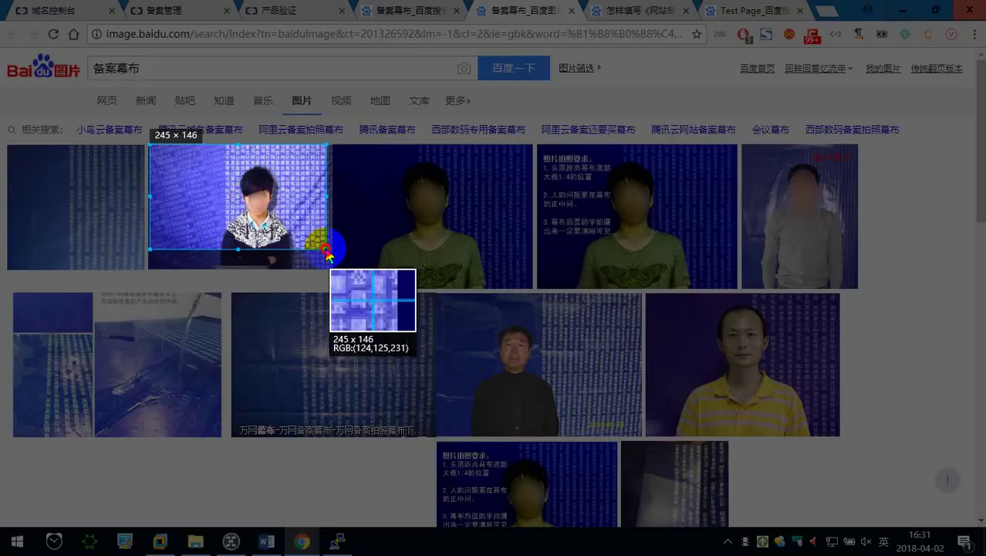
pyautogui.moveTo(150, 145); pyautogui.dragTo(329, 268)
pyautogui.click(318, 280)
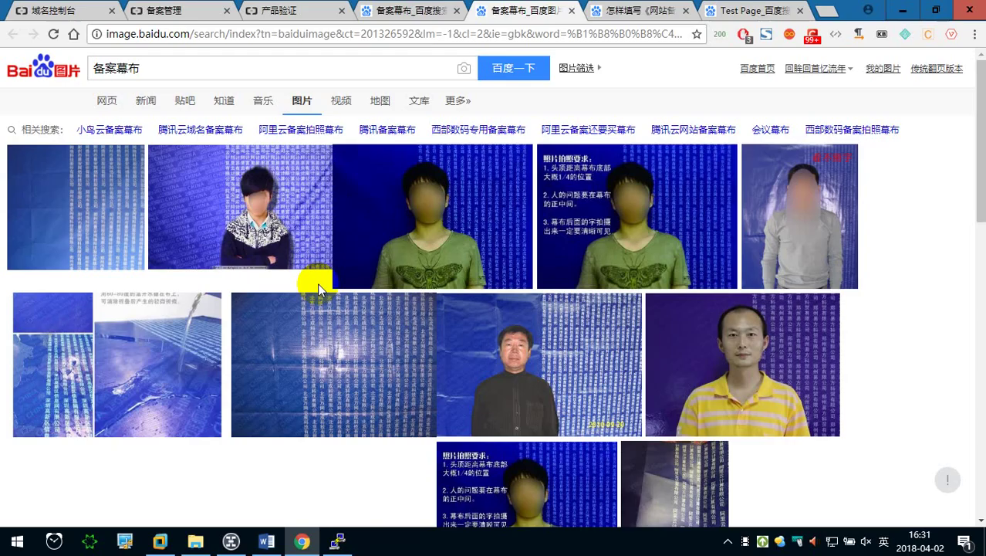
pyautogui.click(302, 541)
pyautogui.hotkey('ctrl', 'v')
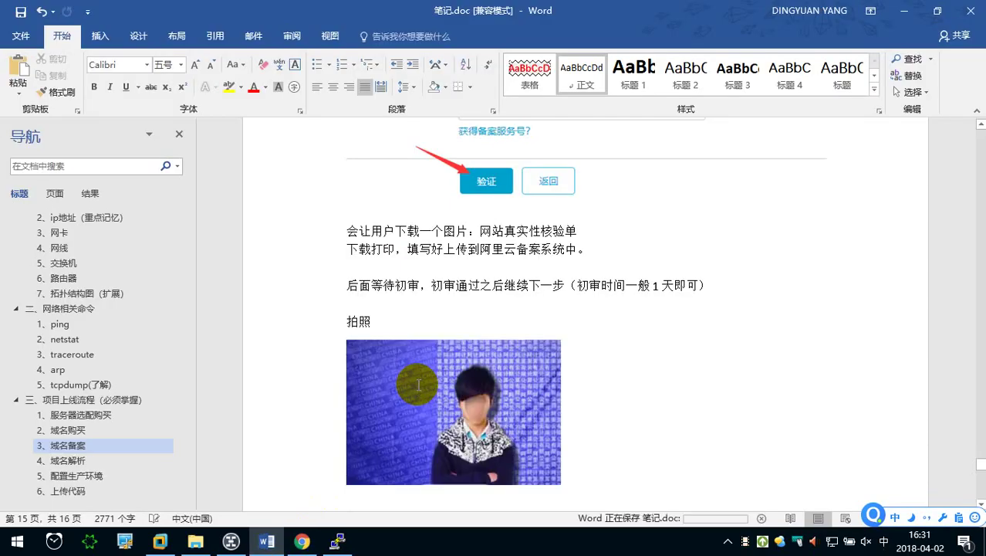
# Start a new empty line directly after the pasted backdrop photo
pyautogui.scroll(-1, 411, 359)
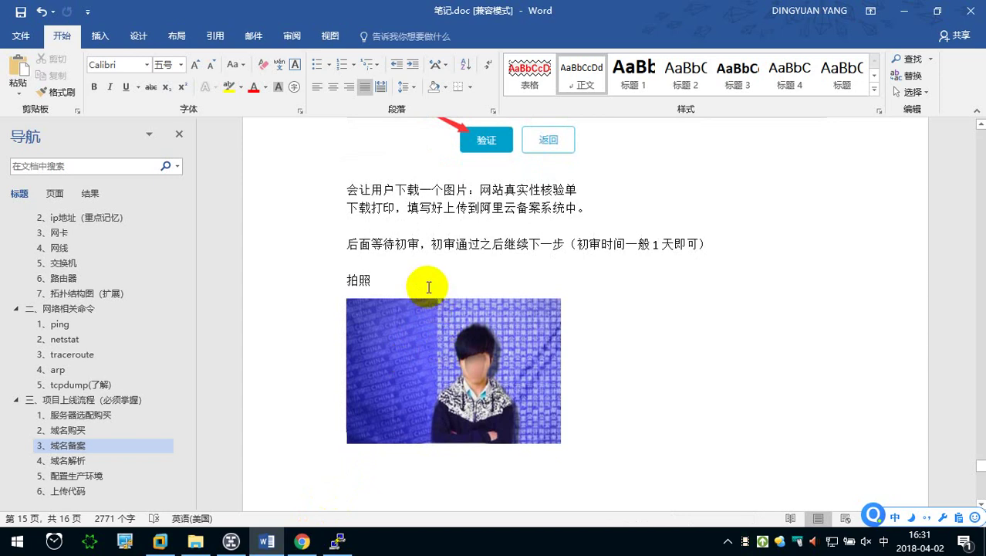
pyautogui.scroll(-2, 423, 282)
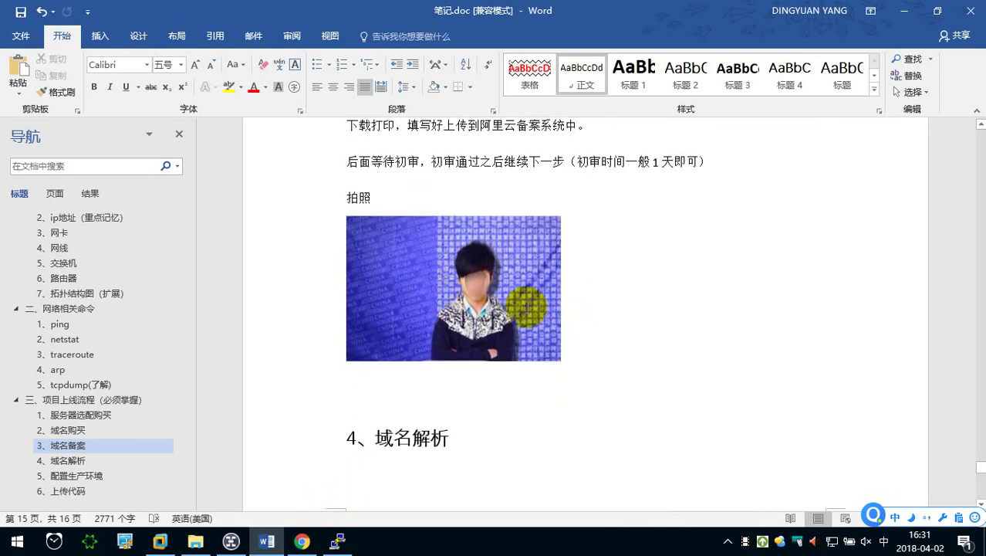
pyautogui.click(582, 325)
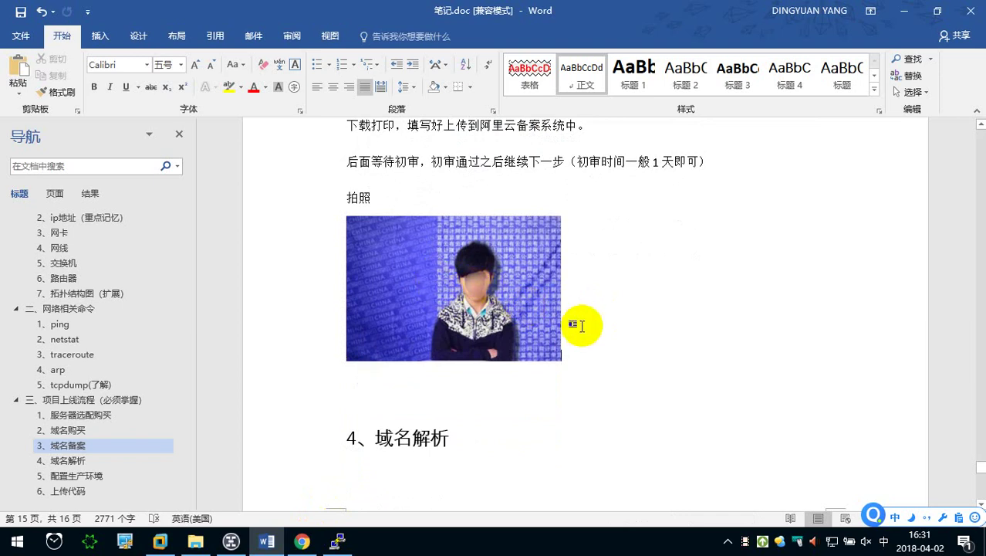
pyautogui.press('Return')
pyautogui.press('Return')
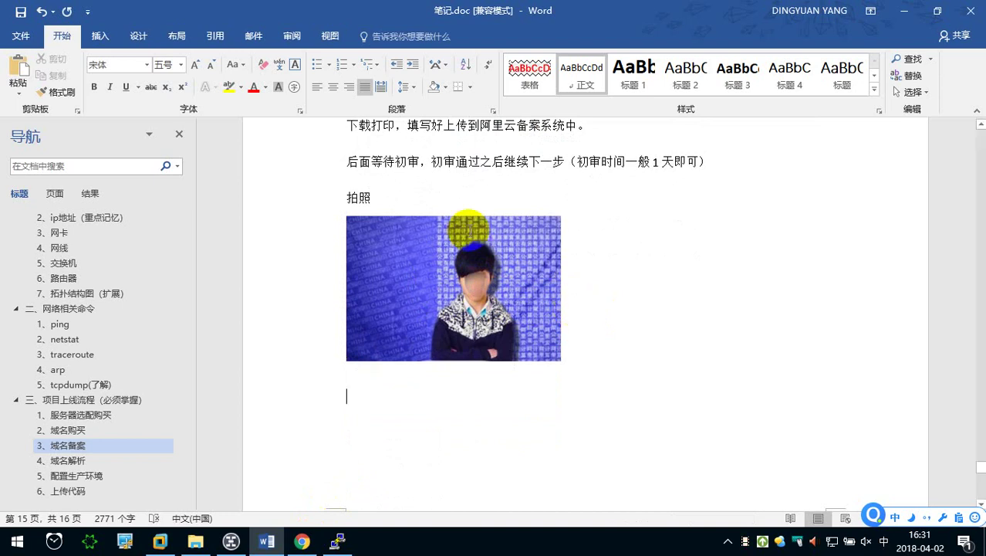
# Type '上传照片', then begin '等待管局审核（到这个步骤基本是已经通过'
pyautogui.write('shangchuan zhaopian')
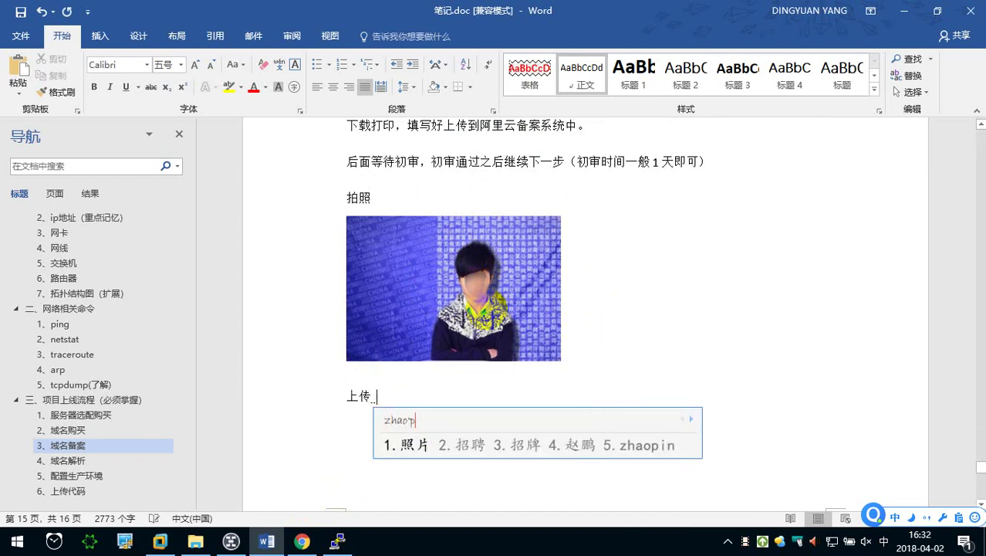
pyautogui.press('space')
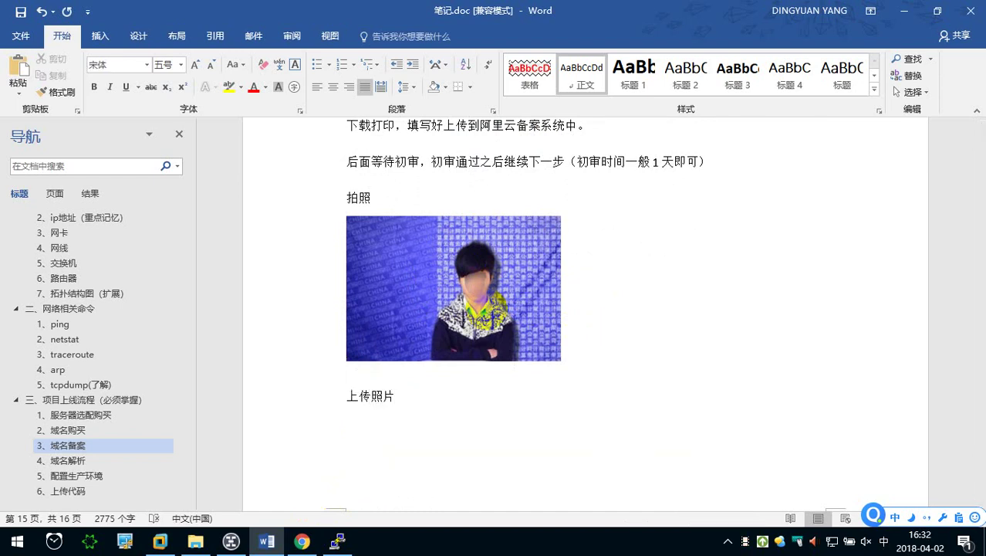
pyautogui.write('dengdai')
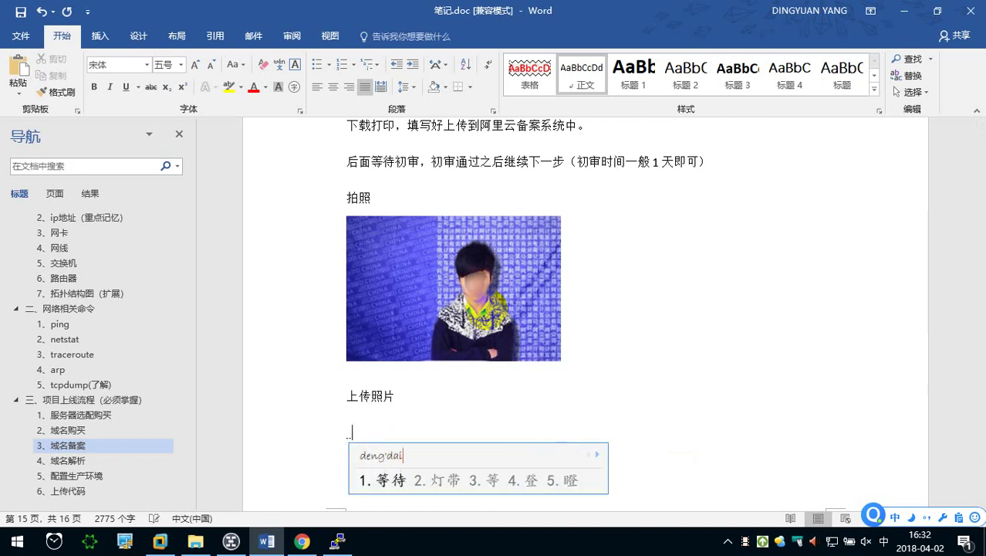
pyautogui.write(' guanju shenhe .')
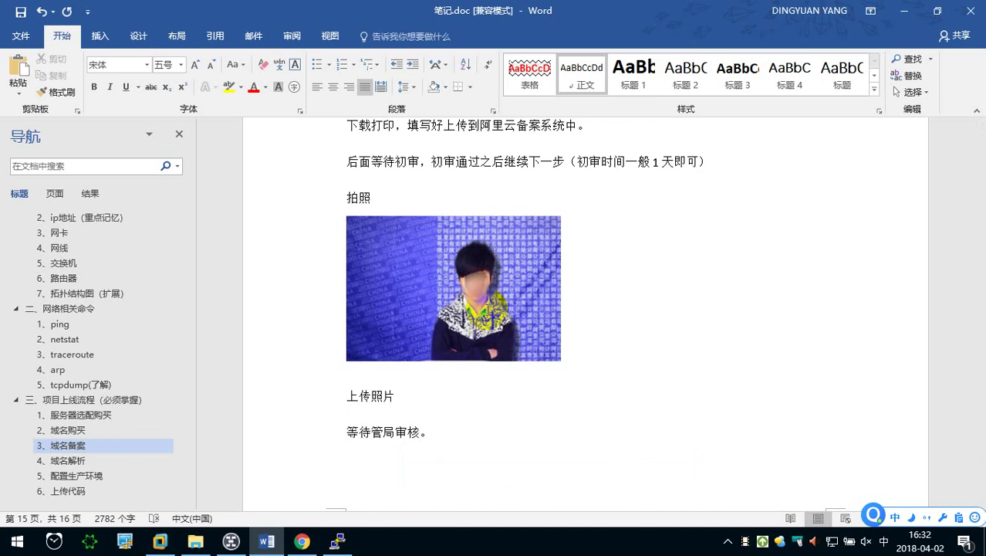
pyautogui.write('()')
pyautogui.press('Left')
pyautogui.write('dao zhgl')
pyautogui.press('space')
pyautogui.write('buzhou')
pyautogui.press('space')
pyautogui.write('jiben')
pyautogui.press('space')
pyautogui.write('shi')
pyautogui.press('space')
pyautogui.write('yj')
pyautogui.press('space')
pyautogui.write('tongg')
pyautogui.press('space')
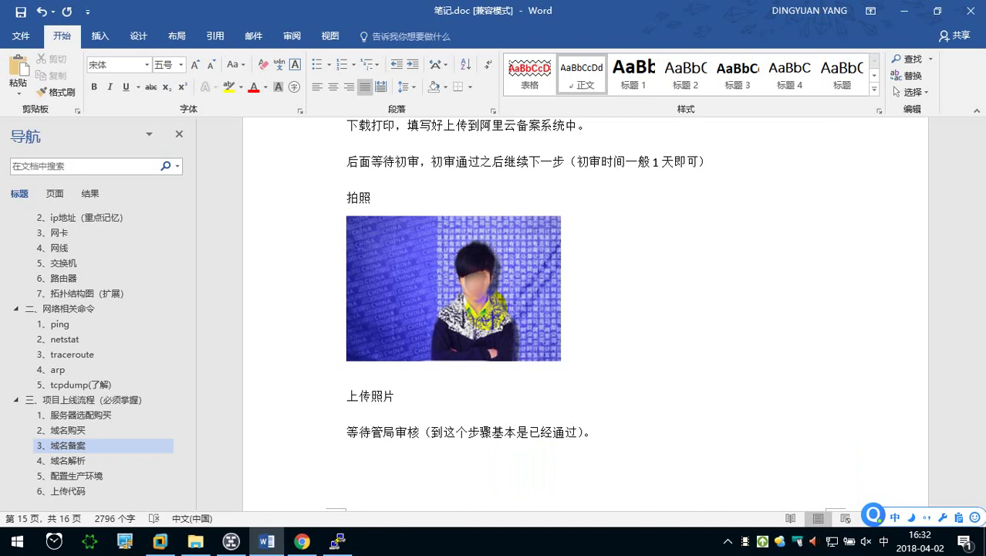
# Finish the bracket with '审核周期一般是15个工作日）。' and save the document
pyautogui.write('shenhe')
pyautogui.press('space')
pyautogui.write('zhouqi')
pyautogui.press('space')
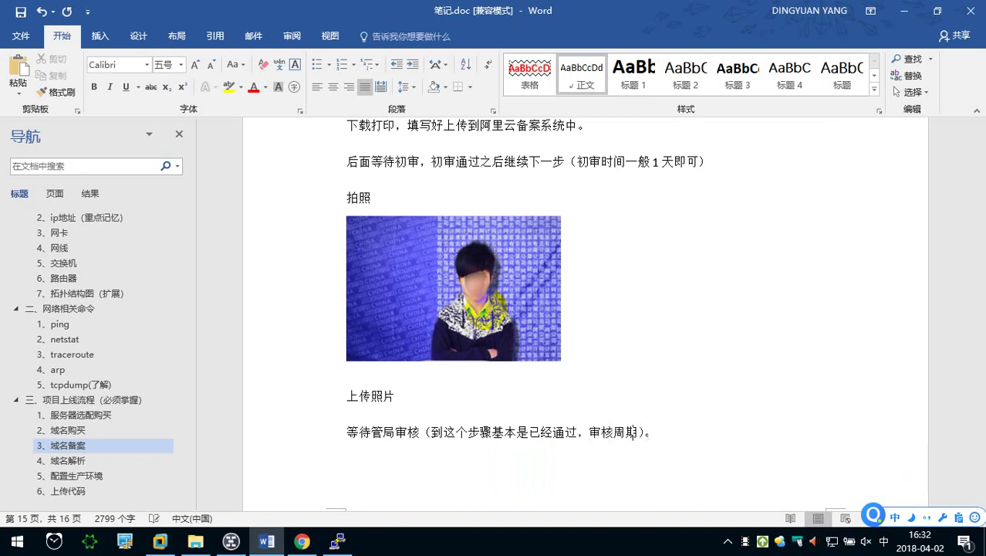
pyautogui.write('yiban')
pyautogui.press('space')
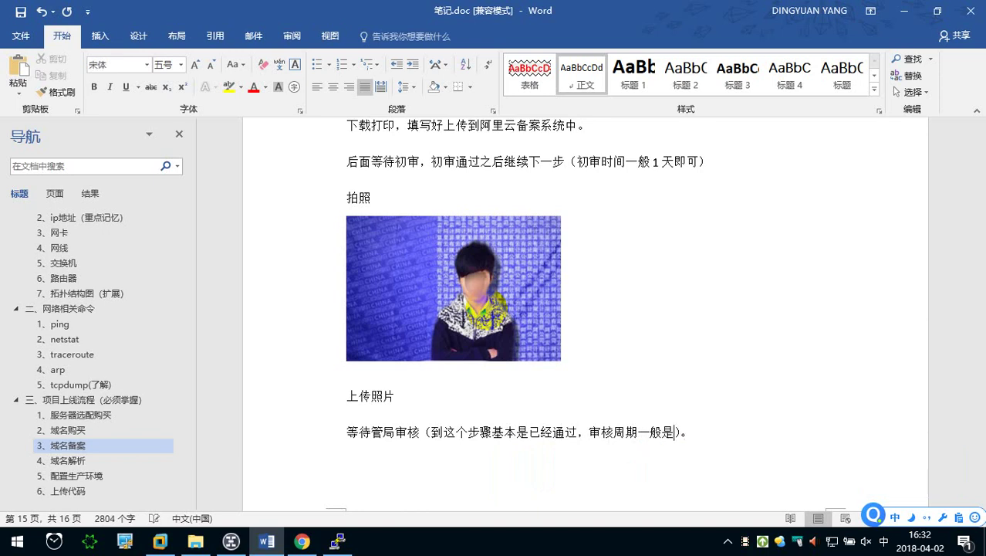
pyautogui.write('gongzuori')
pyautogui.press('space')
pyautogui.hotkey('ctrl', 's')
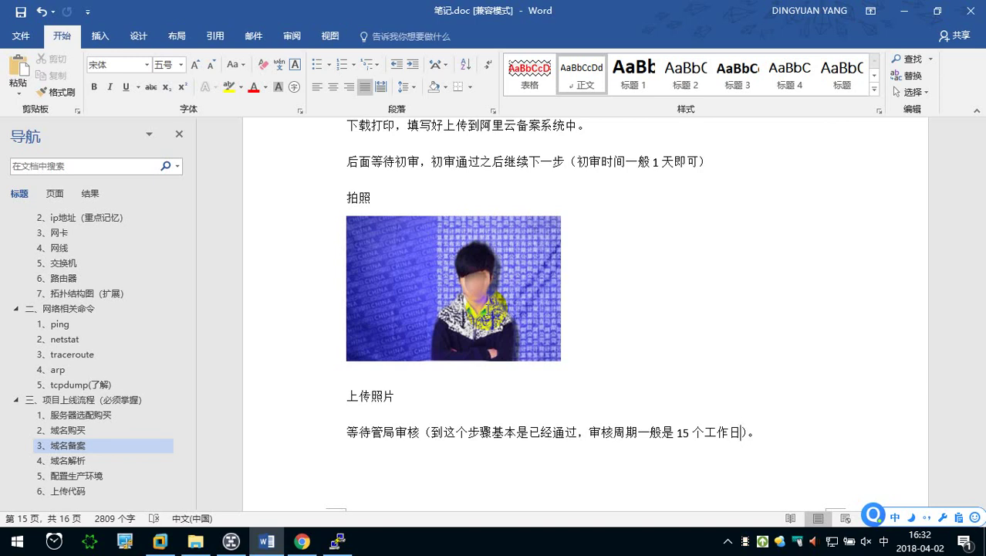
pyautogui.scroll(-2, 649, 359)
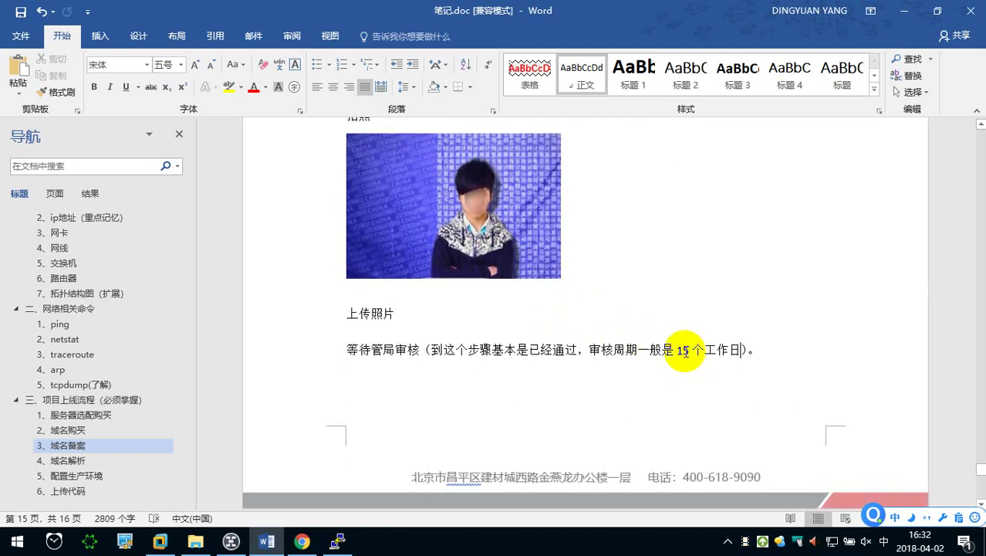
pyautogui.moveTo(347, 350); pyautogui.dragTo(772, 351)
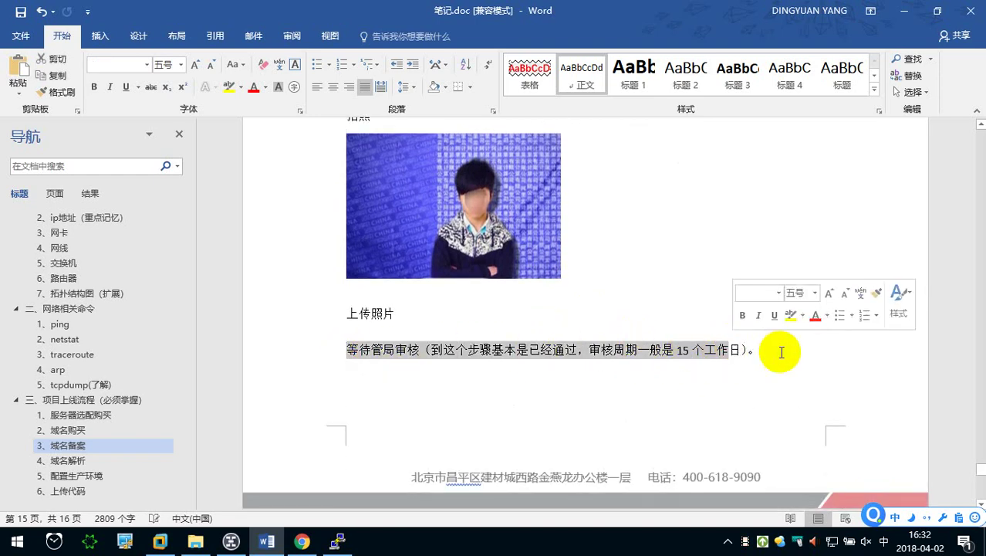
# On a new line below 等待管局审核, type '等待审核通过，就会收到工信部发送'
pyautogui.click(781, 352)
pyautogui.press('Return')
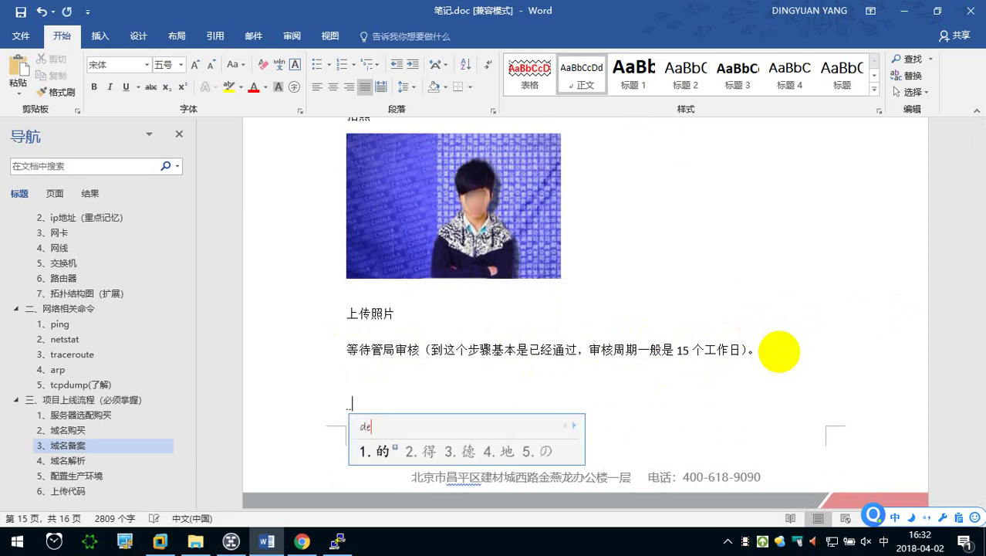
pyautogui.write('等待')
pyautogui.write('tongguo')
pyautogui.press('space')
pyautogui.write(',j')
pyautogui.press('space')
pyautogui.write('hui')
pyautogui.press('space')
pyautogui.write('shoudao')
pyautogui.press('space')
pyautogui.write('gong')
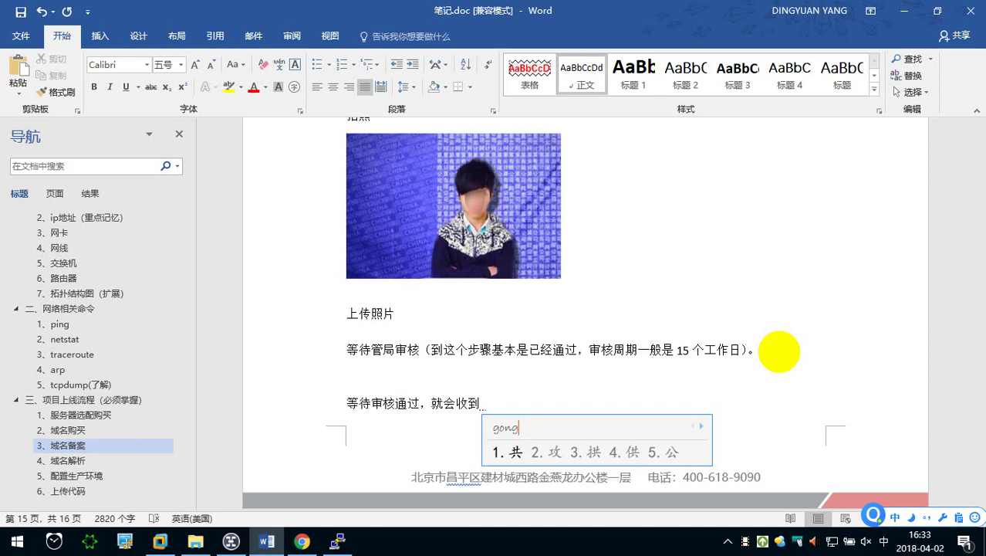
pyautogui.write('xinbu')
pyautogui.press('space')
pyautogui.write('fasong')
pyautogui.press('space')
# Complete the sentence with '的短信与邮件通知，邮件中有备案号和备案密码。'
pyautogui.write('d')
pyautogui.press('space')
pyautogui.write('duanxinbiyoujian')
pyautogui.press('space')
pyautogui.write("tong'z")
pyautogui.press('space')
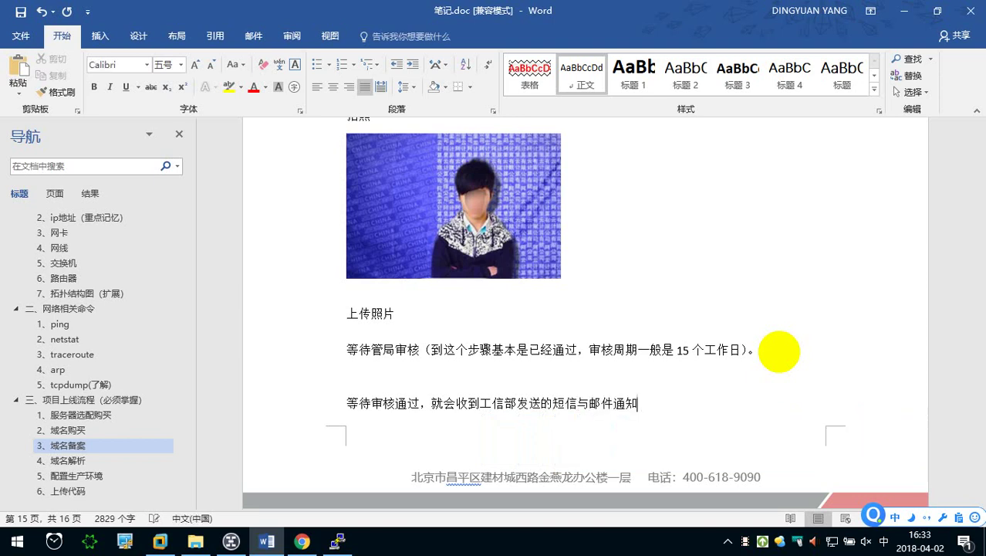
pyautogui.write(',youjian')
pyautogui.press('space')
pyautogui.write('zhong')
pyautogui.press('space')
pyautogui.write('you')
pyautogui.press('space')
pyautogui.write('beianhao')
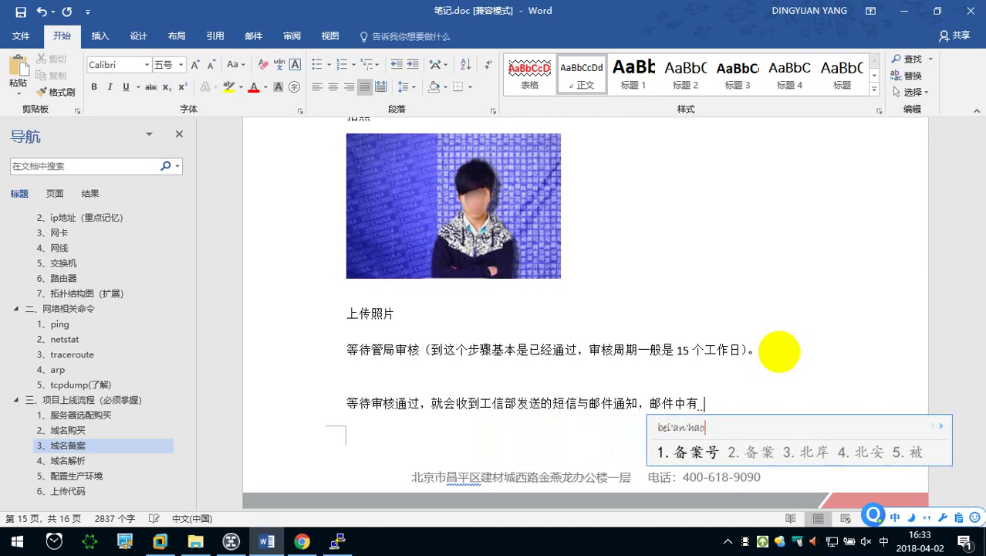
pyautogui.press('space')
pyautogui.write('he')
pyautogui.press('space')
pyautogui.write('beian')
pyautogui.press('space')
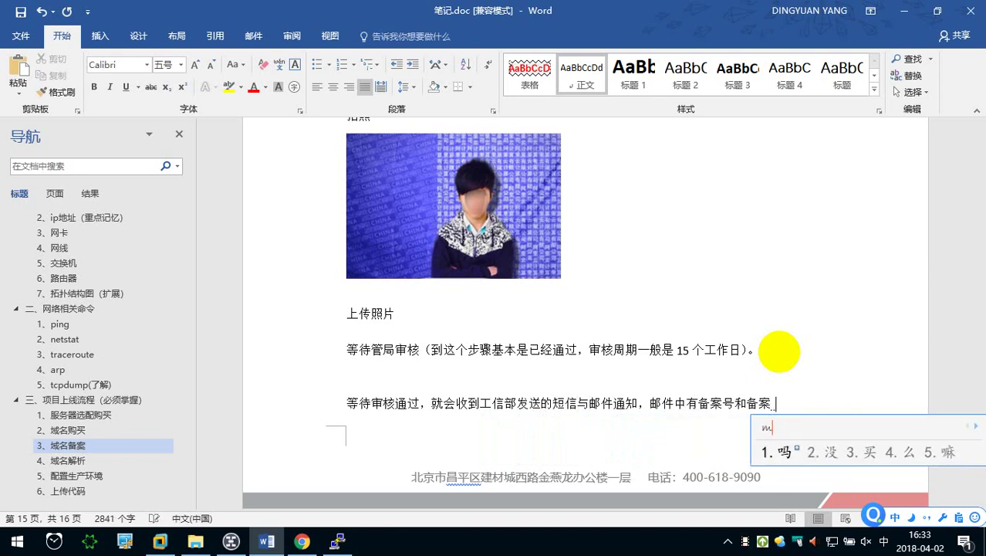
pyautogui.write('mima')
pyautogui.press('space')
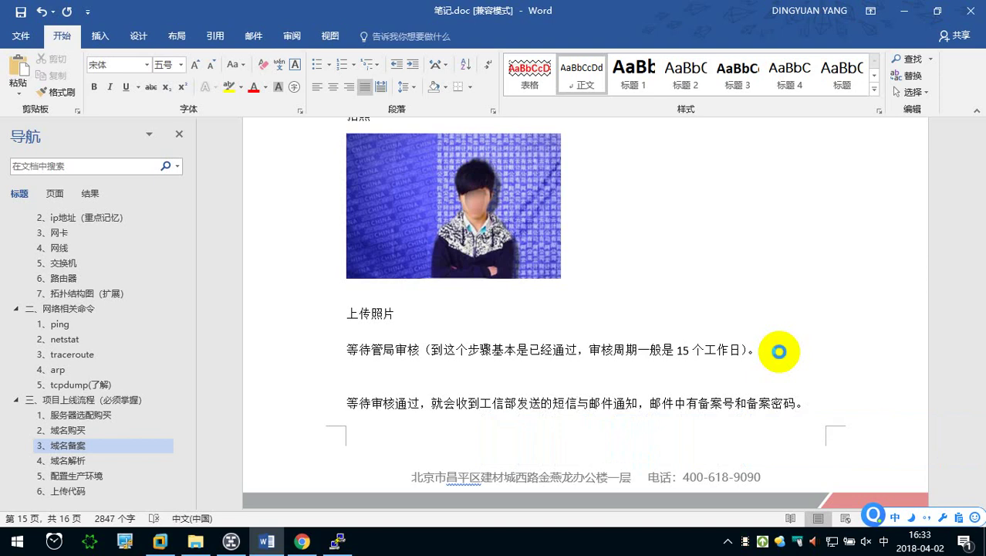
pyautogui.click(303, 538)
# Open Aliyun 备案管理, select the ICP filing record number under 我的ICP备案信息, then return to Word
pyautogui.click(444, 9)
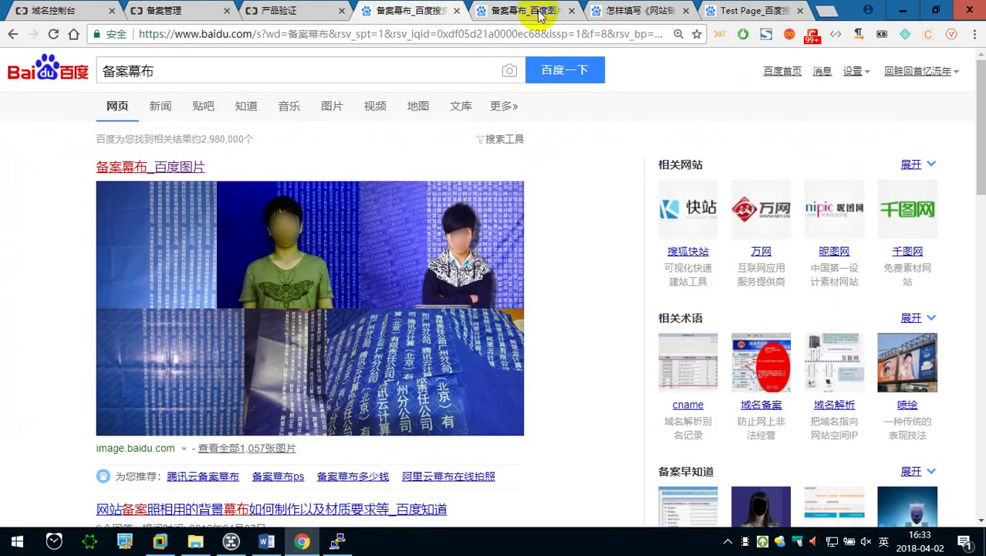
pyautogui.click(640, 10)
pyautogui.click(323, 7)
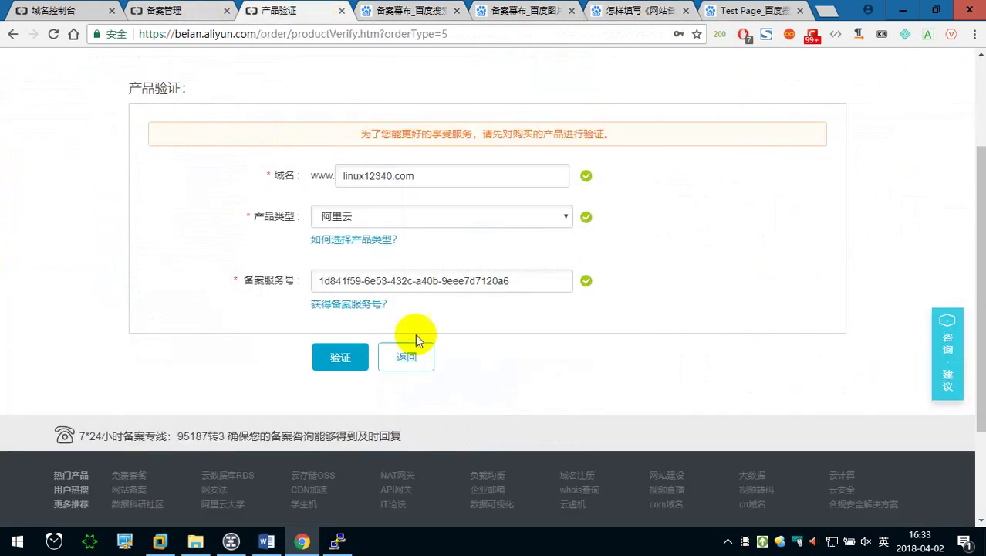
pyautogui.scroll(2, 409, 332)
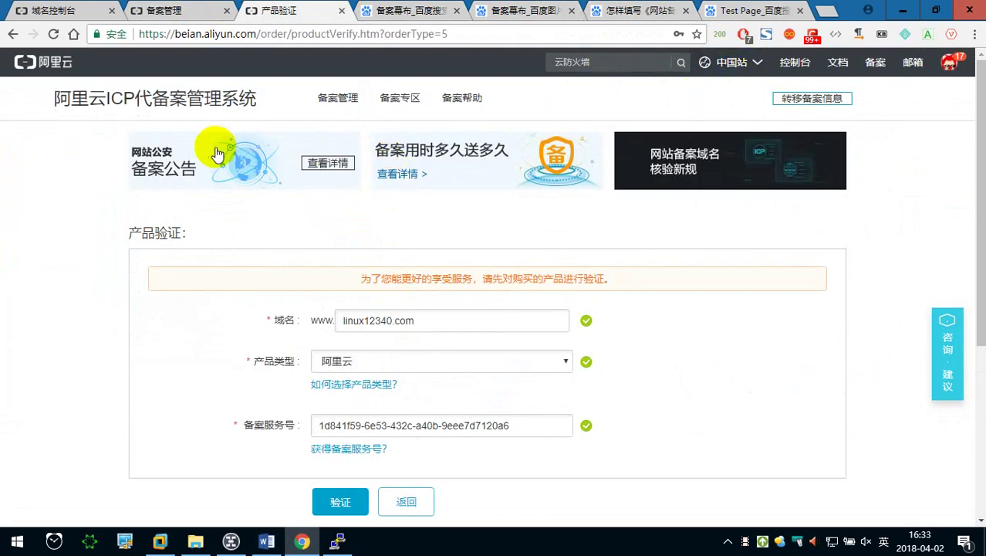
pyautogui.click(357, 104)
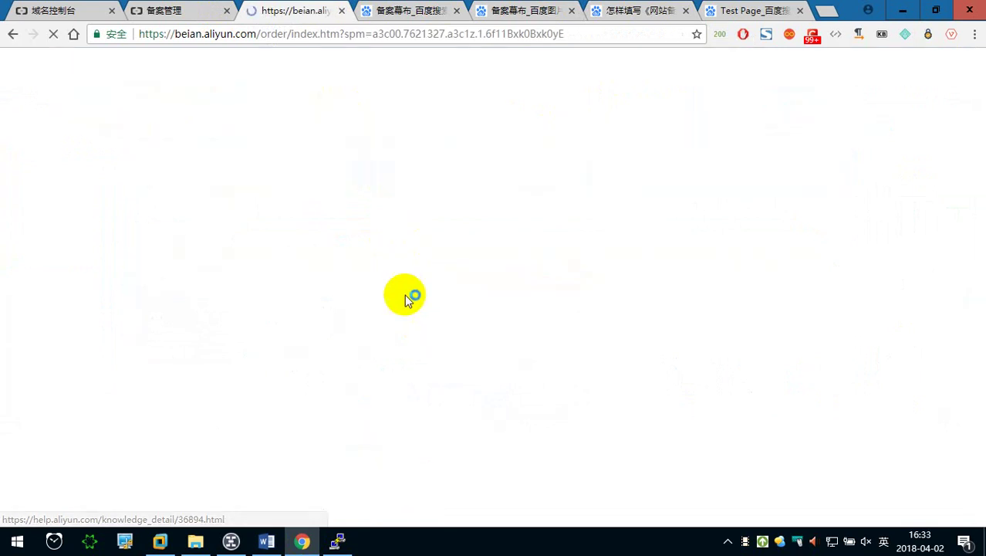
pyautogui.scroll(-3, 368, 320)
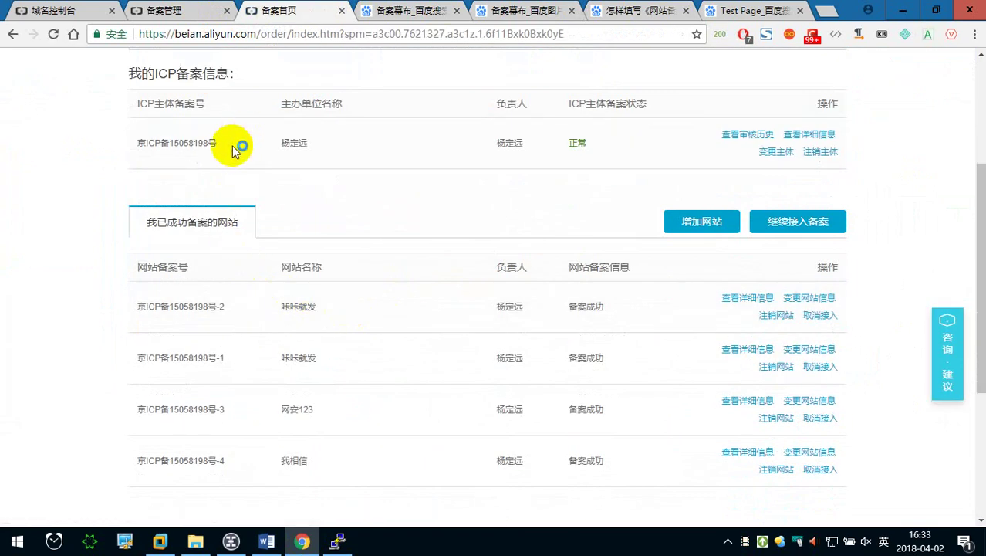
pyautogui.moveTo(237, 145); pyautogui.dragTo(141, 143)
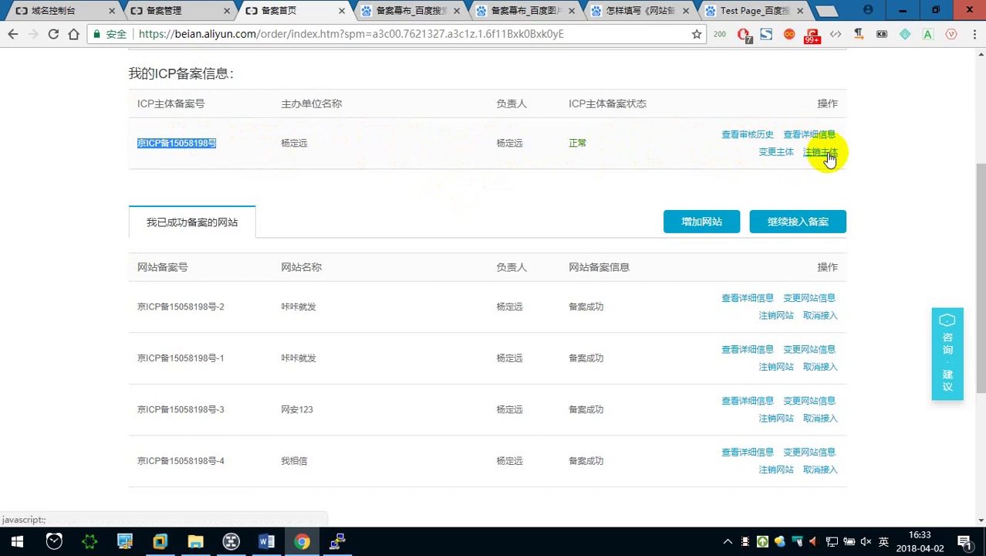
pyautogui.click(266, 540)
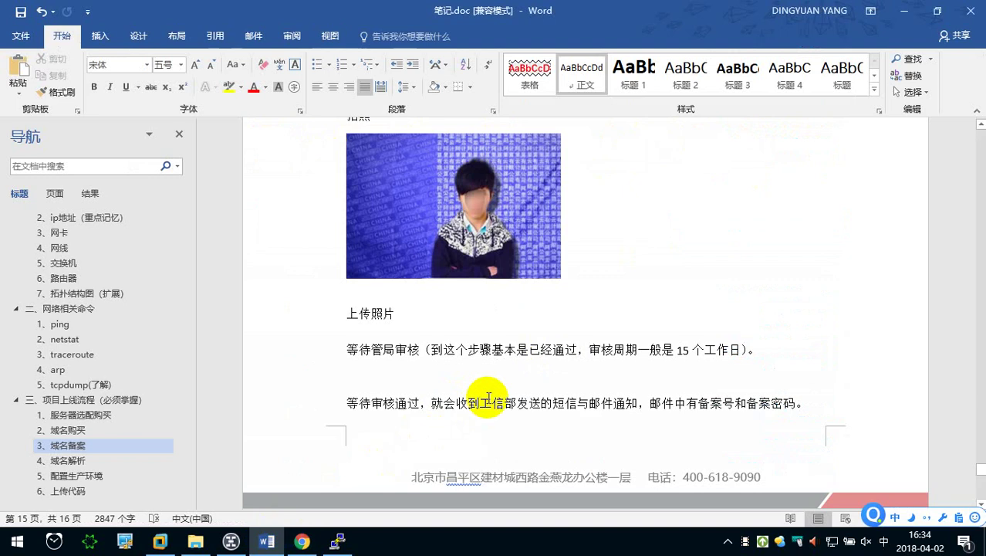
# Insert '（备案密码用于注销备案）' after 备案密码 in the approval-notice line
pyautogui.scroll(-1, 488, 398)
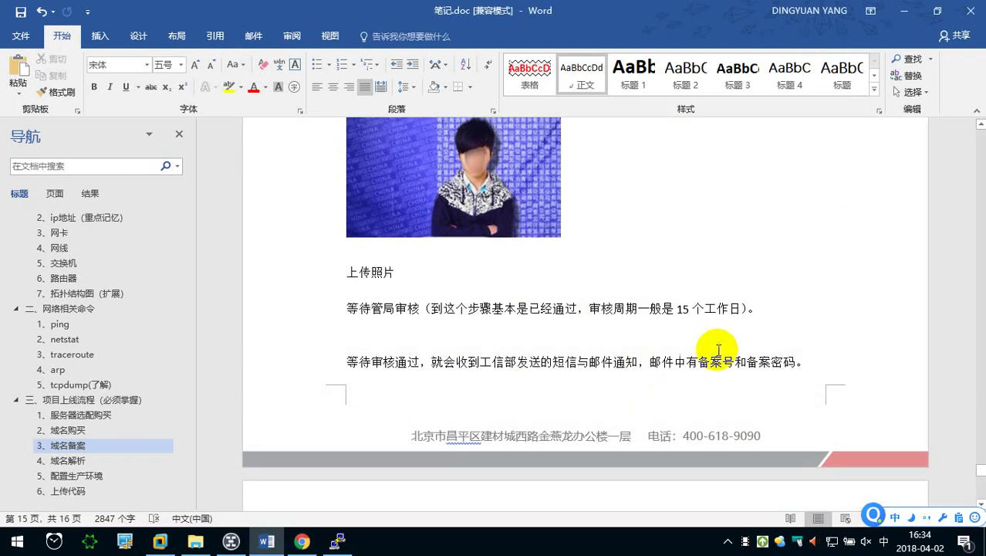
pyautogui.click(795, 362)
pyautogui.write('（）')
pyautogui.write('备案）')
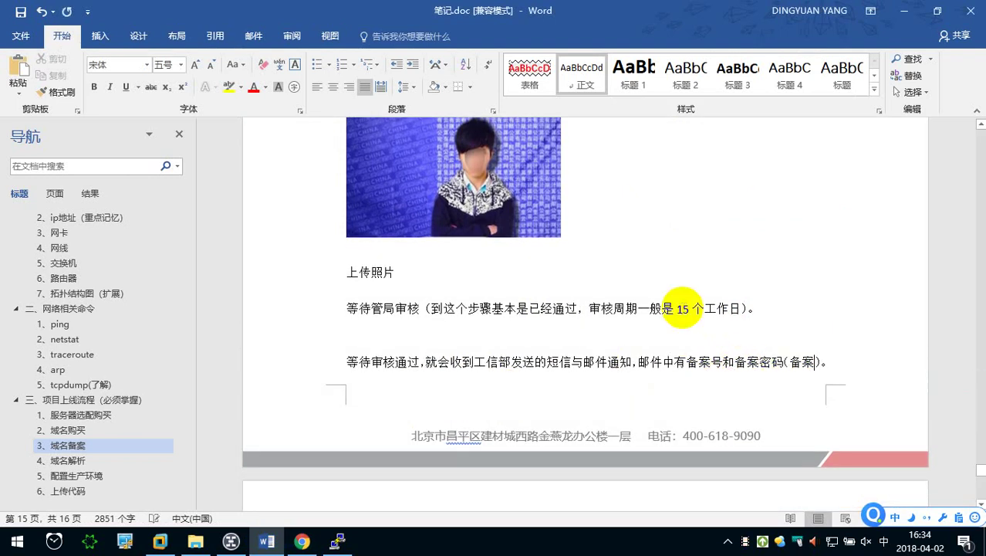
pyautogui.write('密码yongy')
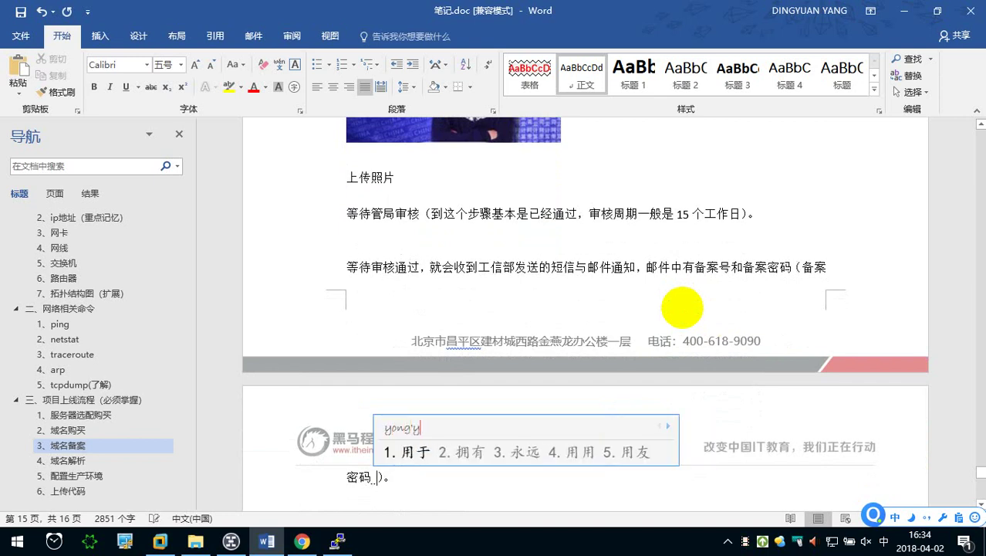
pyautogui.write('用于')
pyautogui.write('注销beia备案')
pyautogui.scroll(-1, 682, 307)
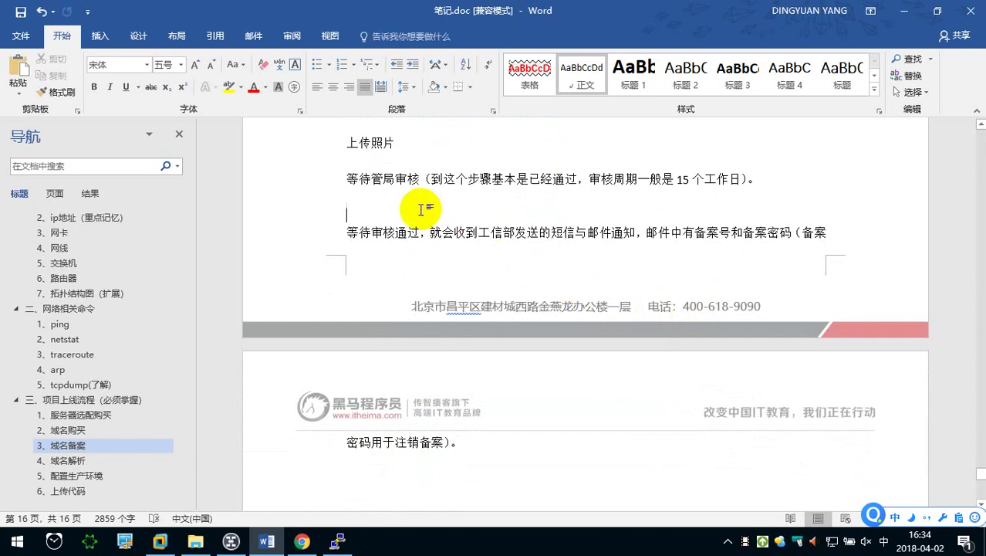
pyautogui.click(347, 199)
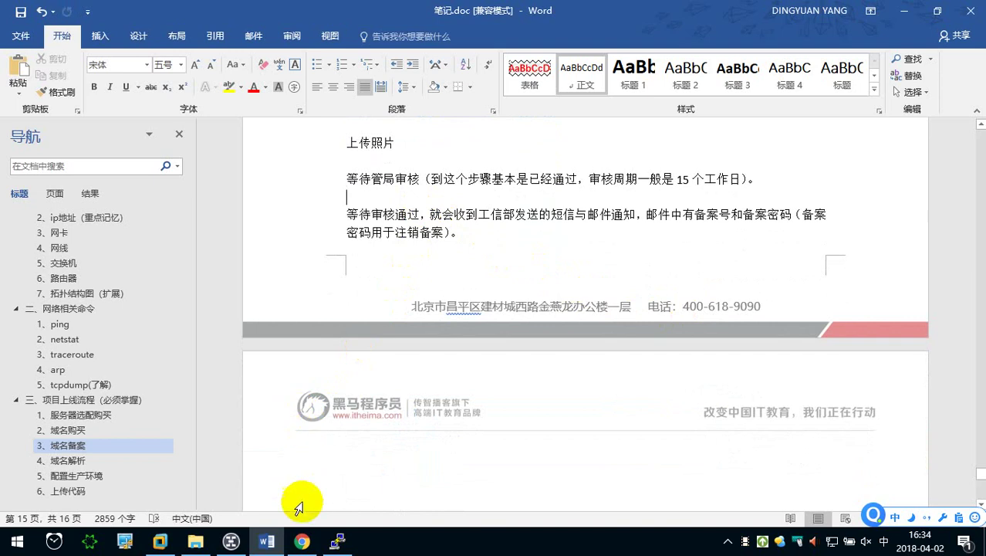
# Start saving the Chrome filing page, cancel the Save As dialog, and return to Word
pyautogui.click(301, 541)
pyautogui.scroll(2, 353, 356)
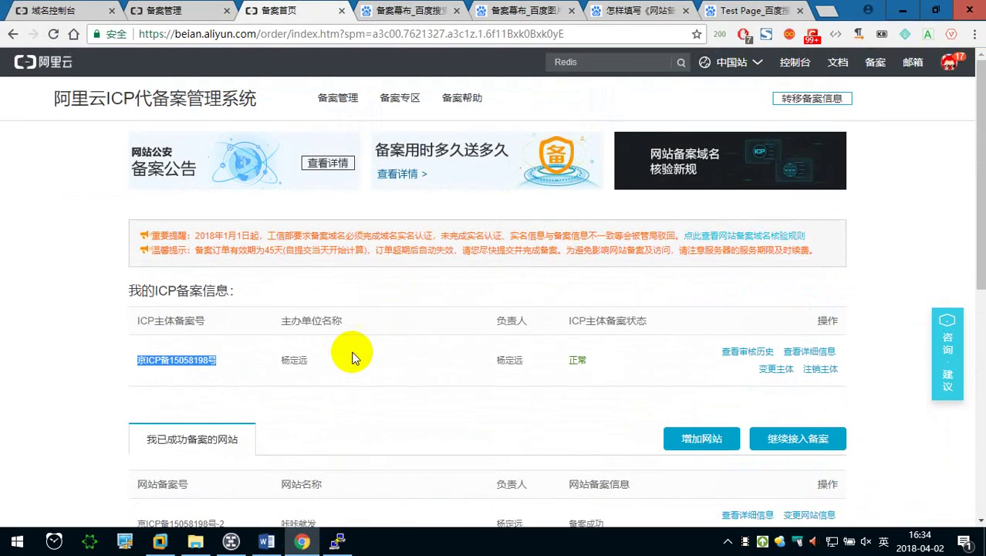
pyautogui.hotkey('ctrl', 's')
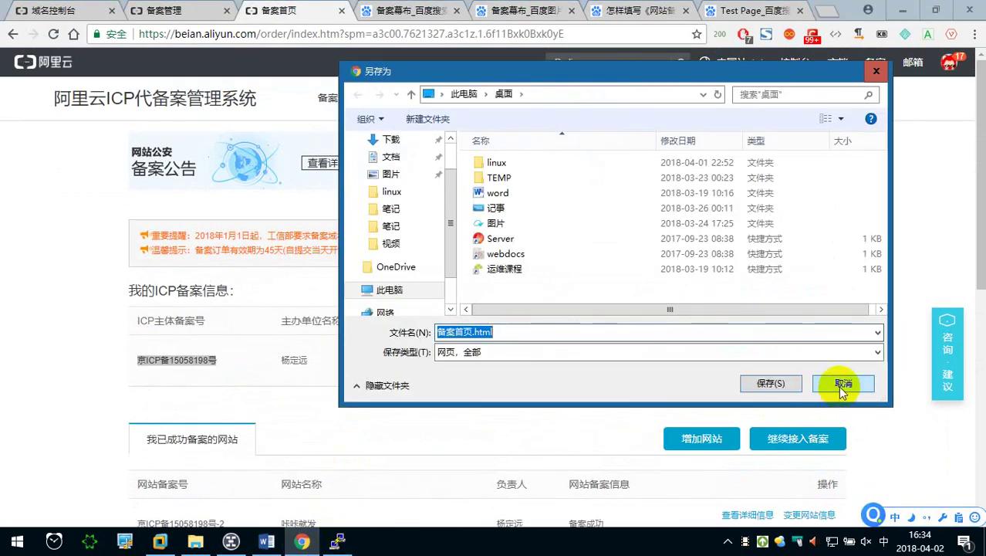
pyautogui.click(839, 383)
pyautogui.click(266, 540)
pyautogui.scroll(2, 366, 388)
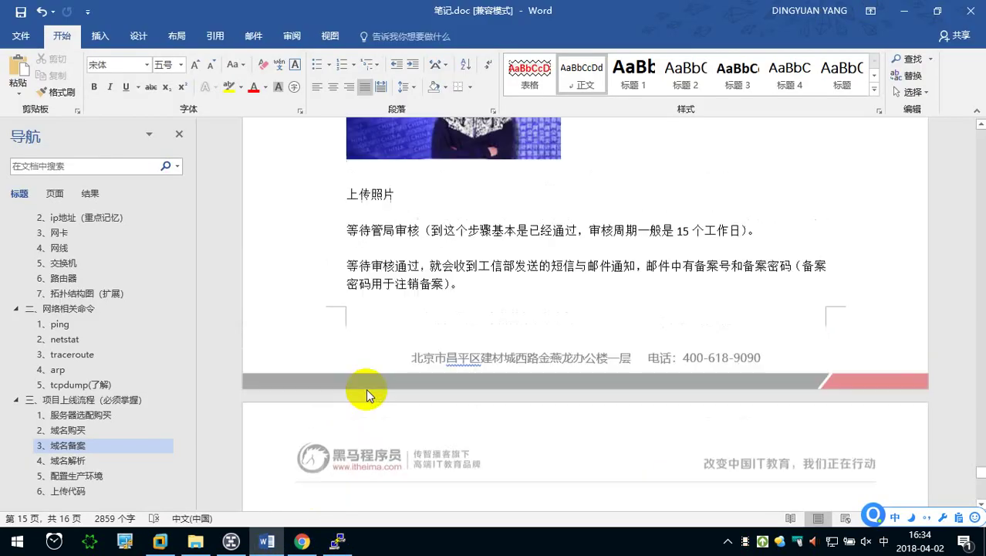
pyautogui.scroll(4, 363, 397)
pyautogui.scroll(-2, 441, 324)
pyautogui.scroll(1, 416, 337)
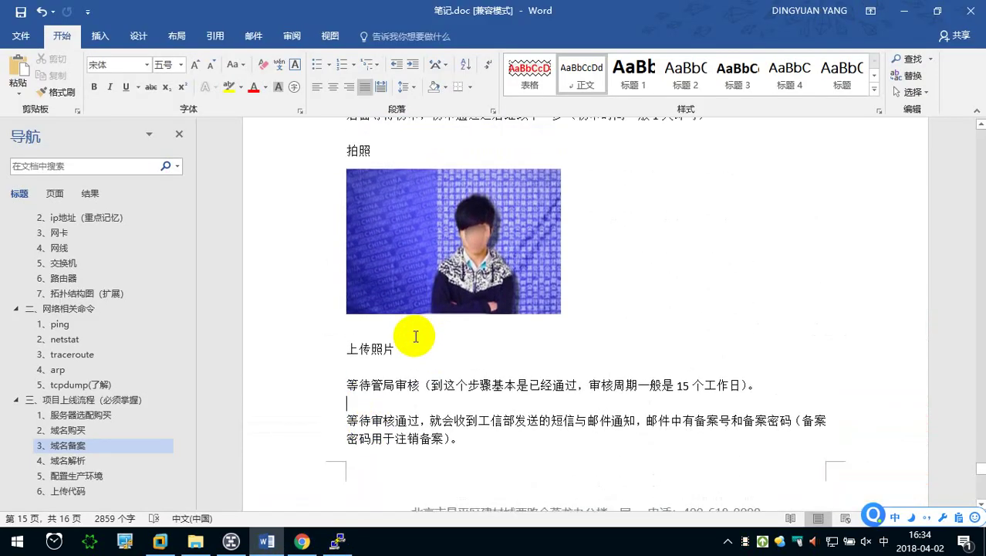
pyautogui.scroll(2, 416, 337)
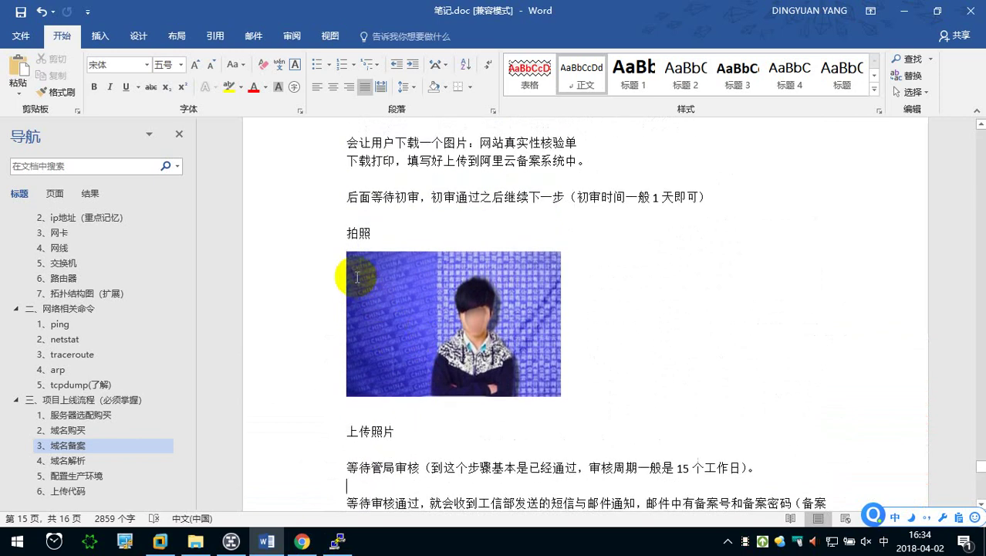
pyautogui.scroll(4, 357, 277)
pyautogui.scroll(5, 359, 281)
pyautogui.scroll(2, 359, 282)
pyautogui.scroll(2, 363, 284)
pyautogui.scroll(1, 368, 287)
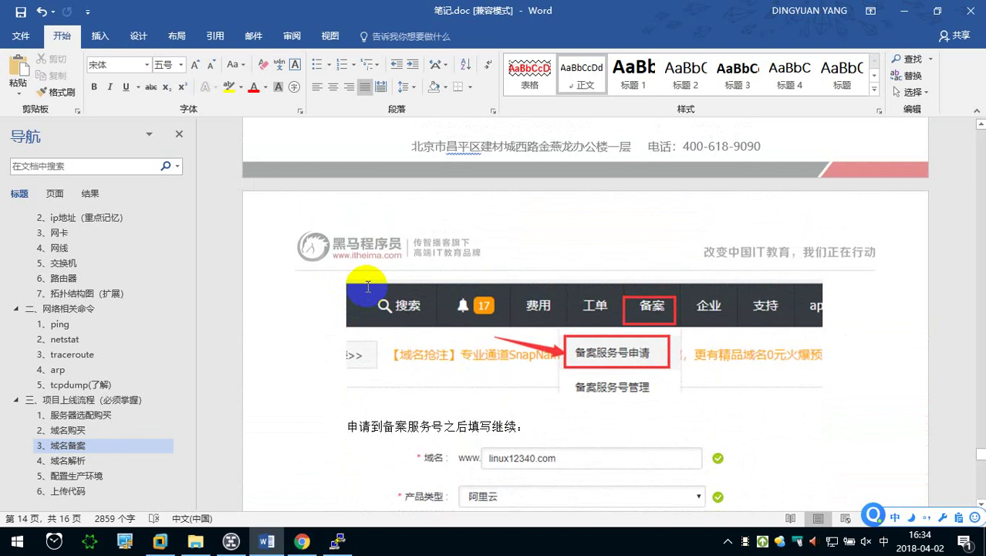
pyautogui.scroll(-5, 479, 323)
pyautogui.scroll(-1, 480, 326)
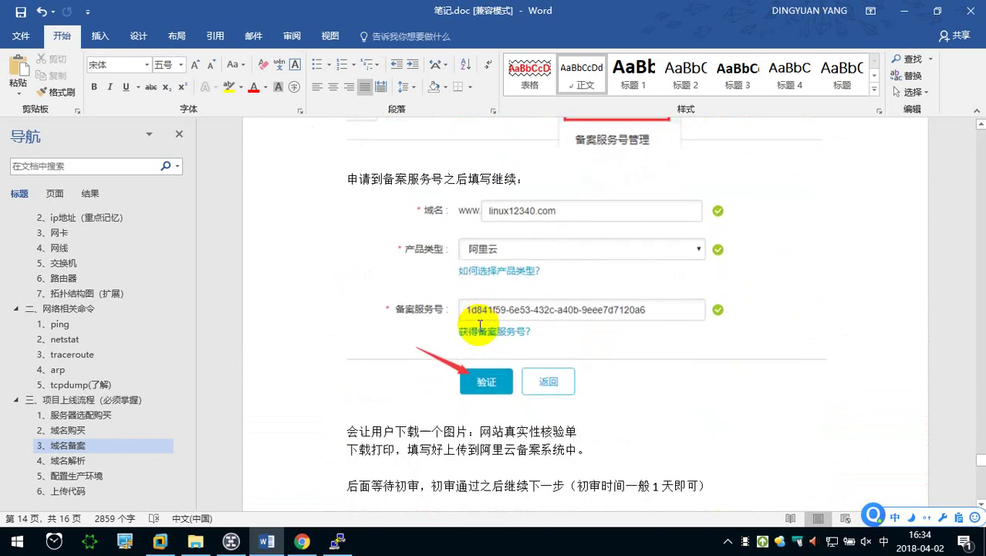